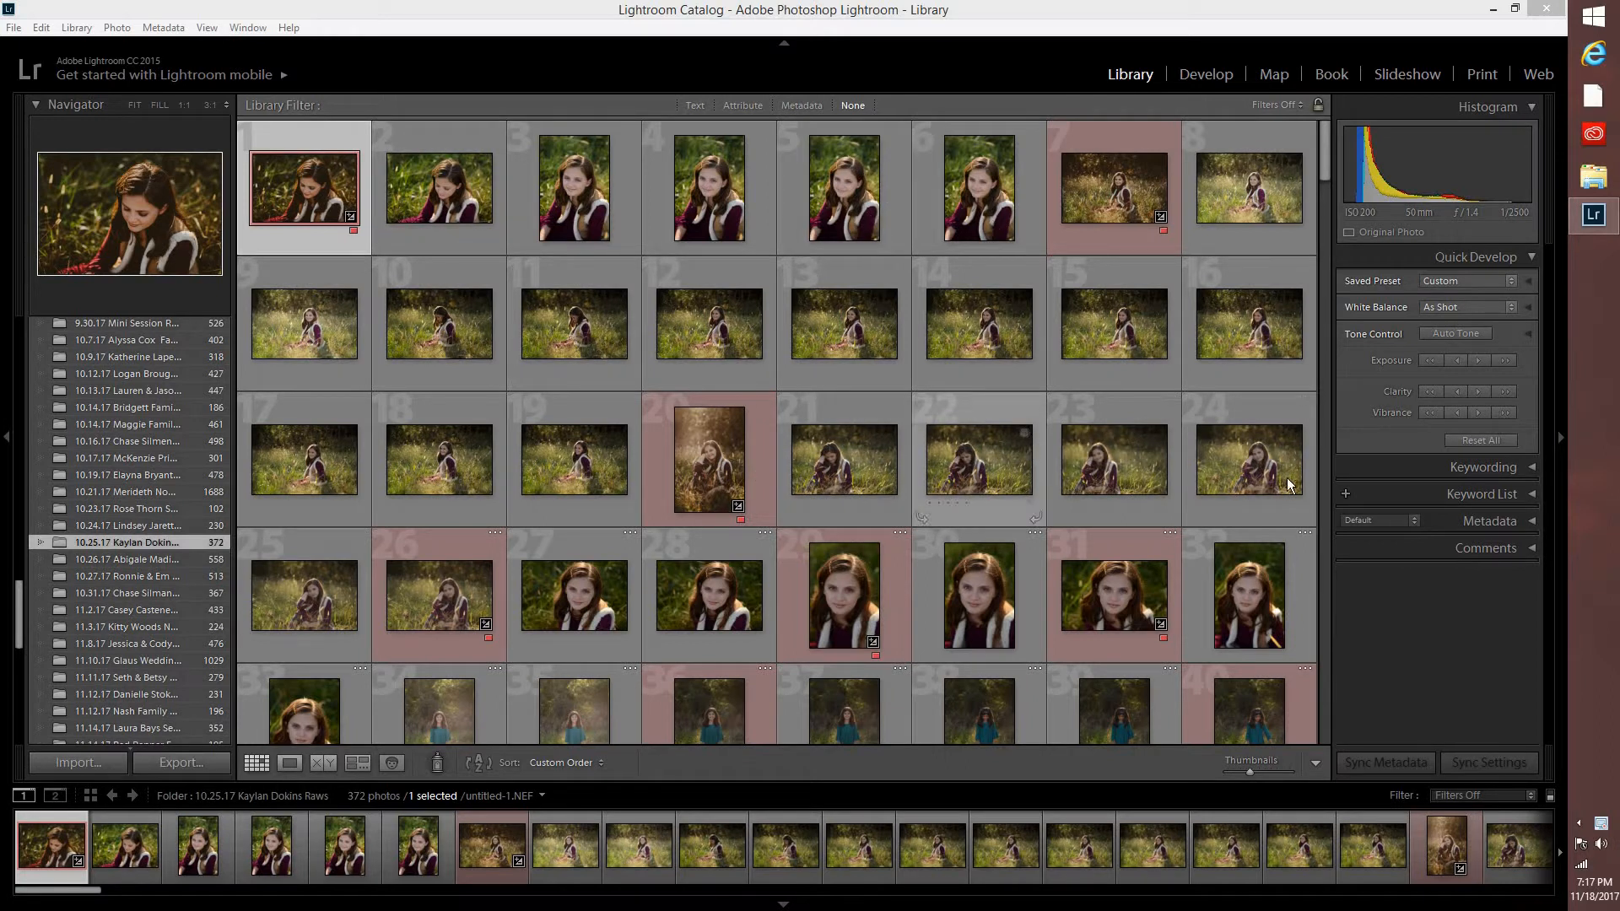
Look through the dated shoot folders in the catalog's folder list, up to the January 2017 shoots and back.
left_click_drag(1325, 156, 1187, 110)
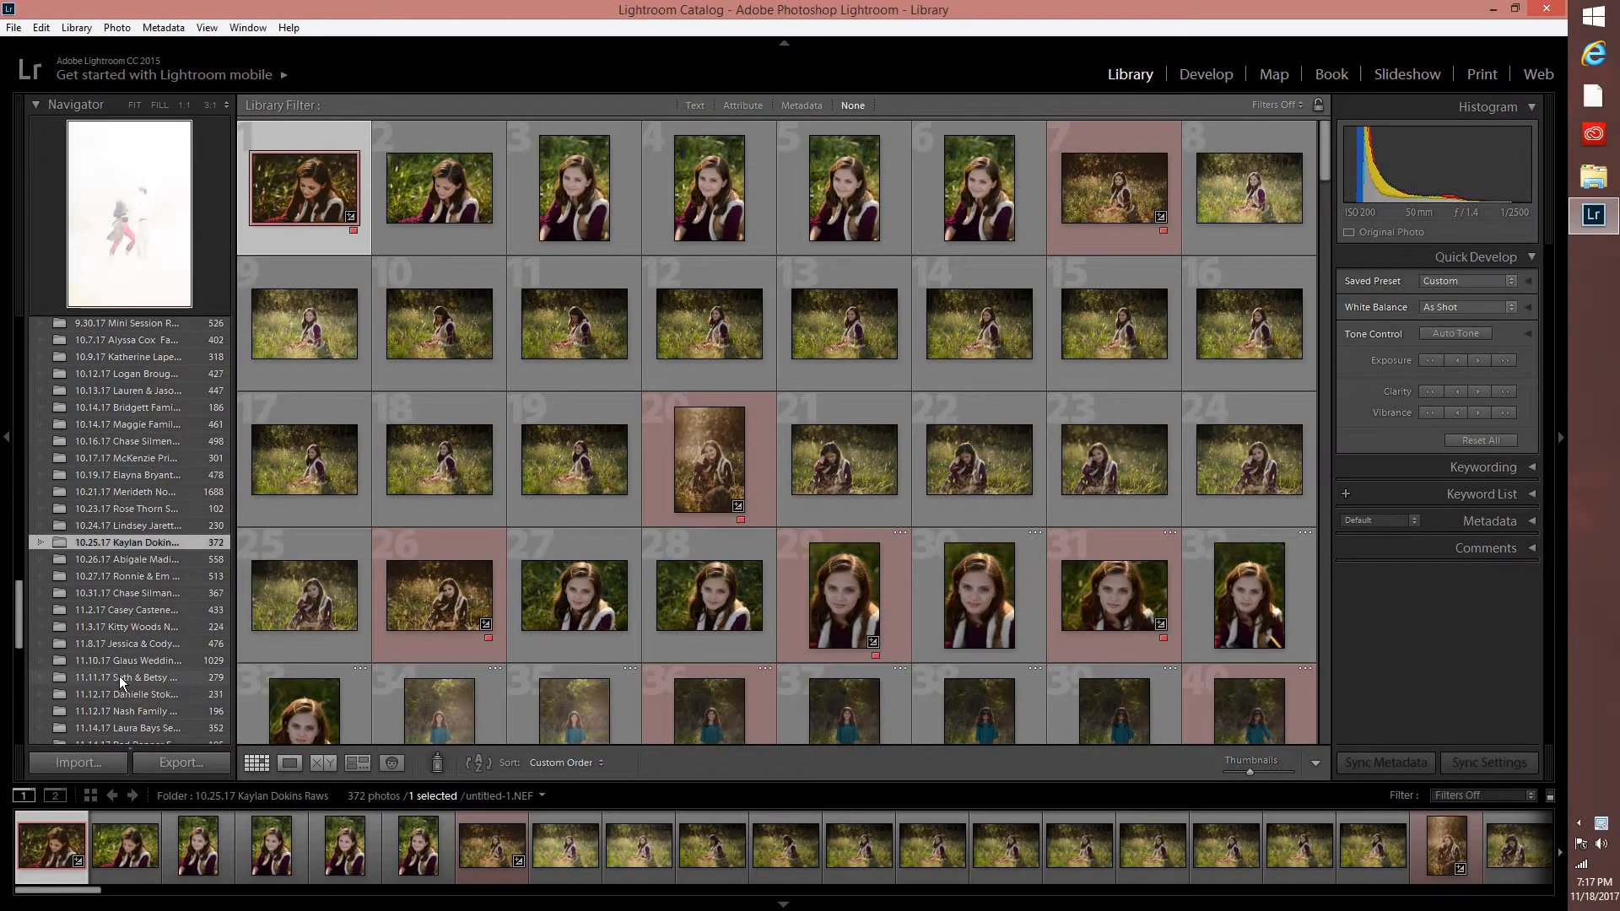
scroll(126, 658, "up", 3)
scroll(120, 580, "up", 10)
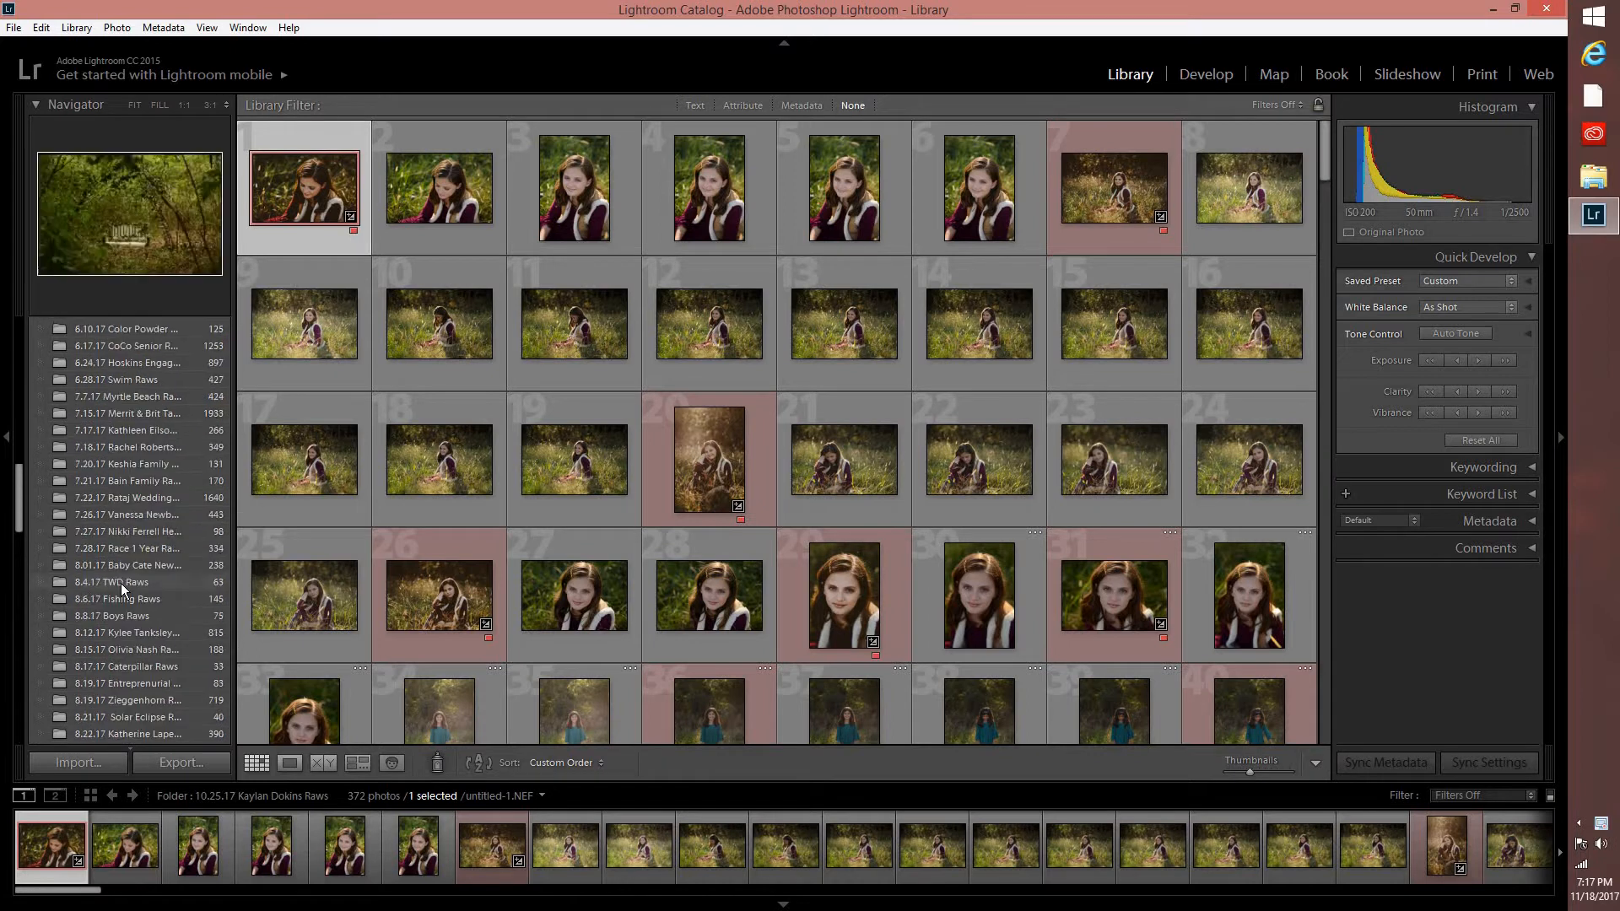
scroll(121, 584, "up", 10)
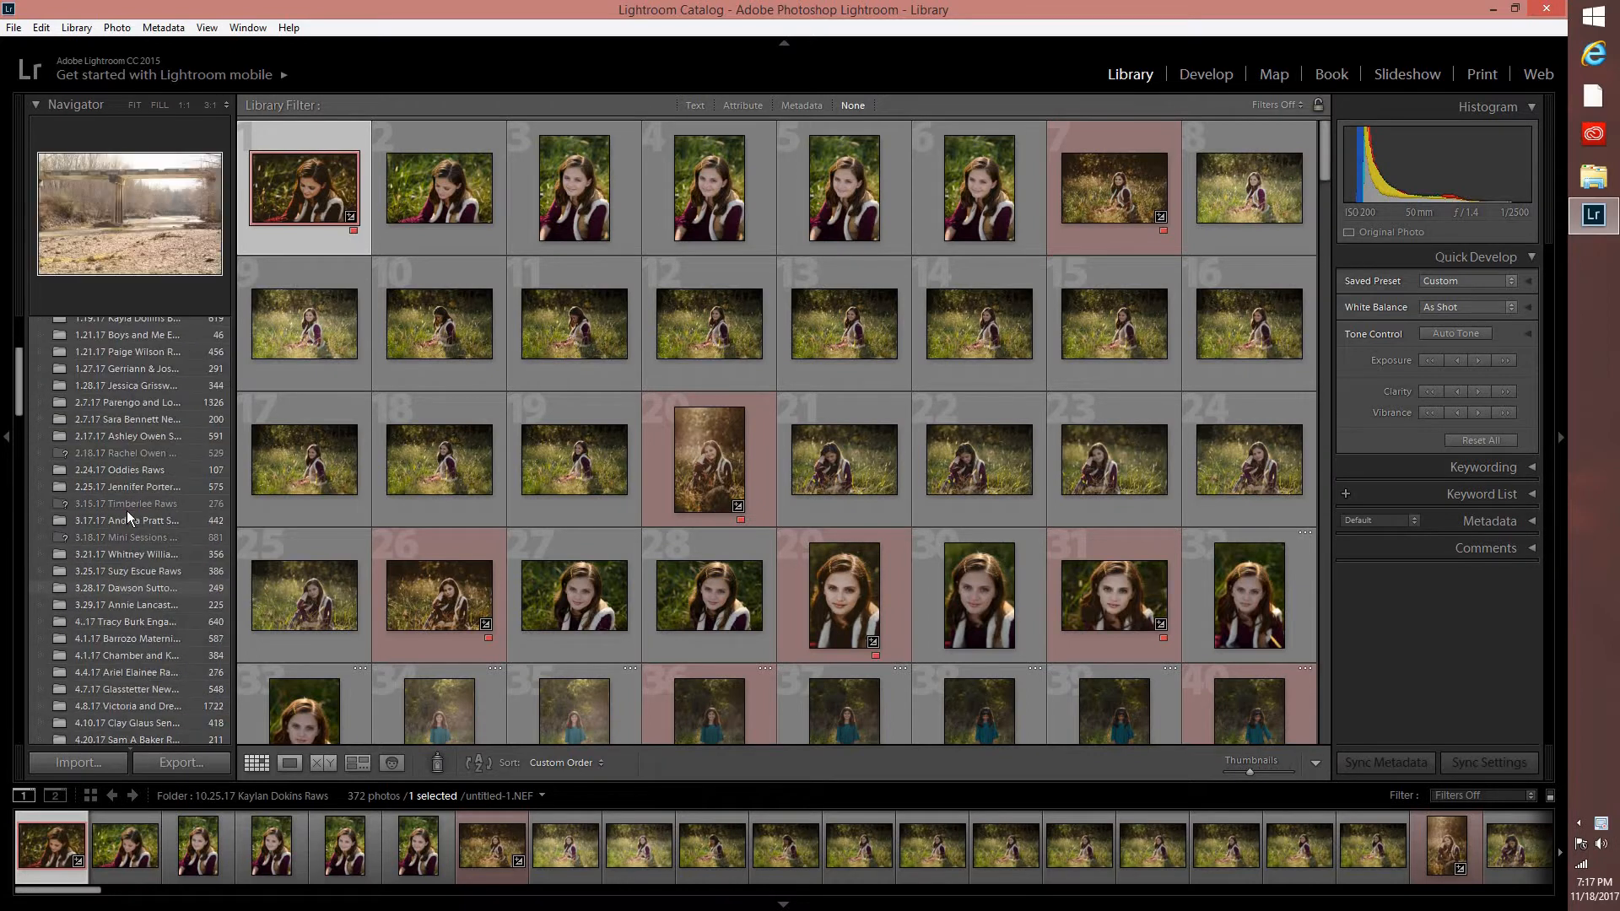
scroll(123, 527, "up", 6)
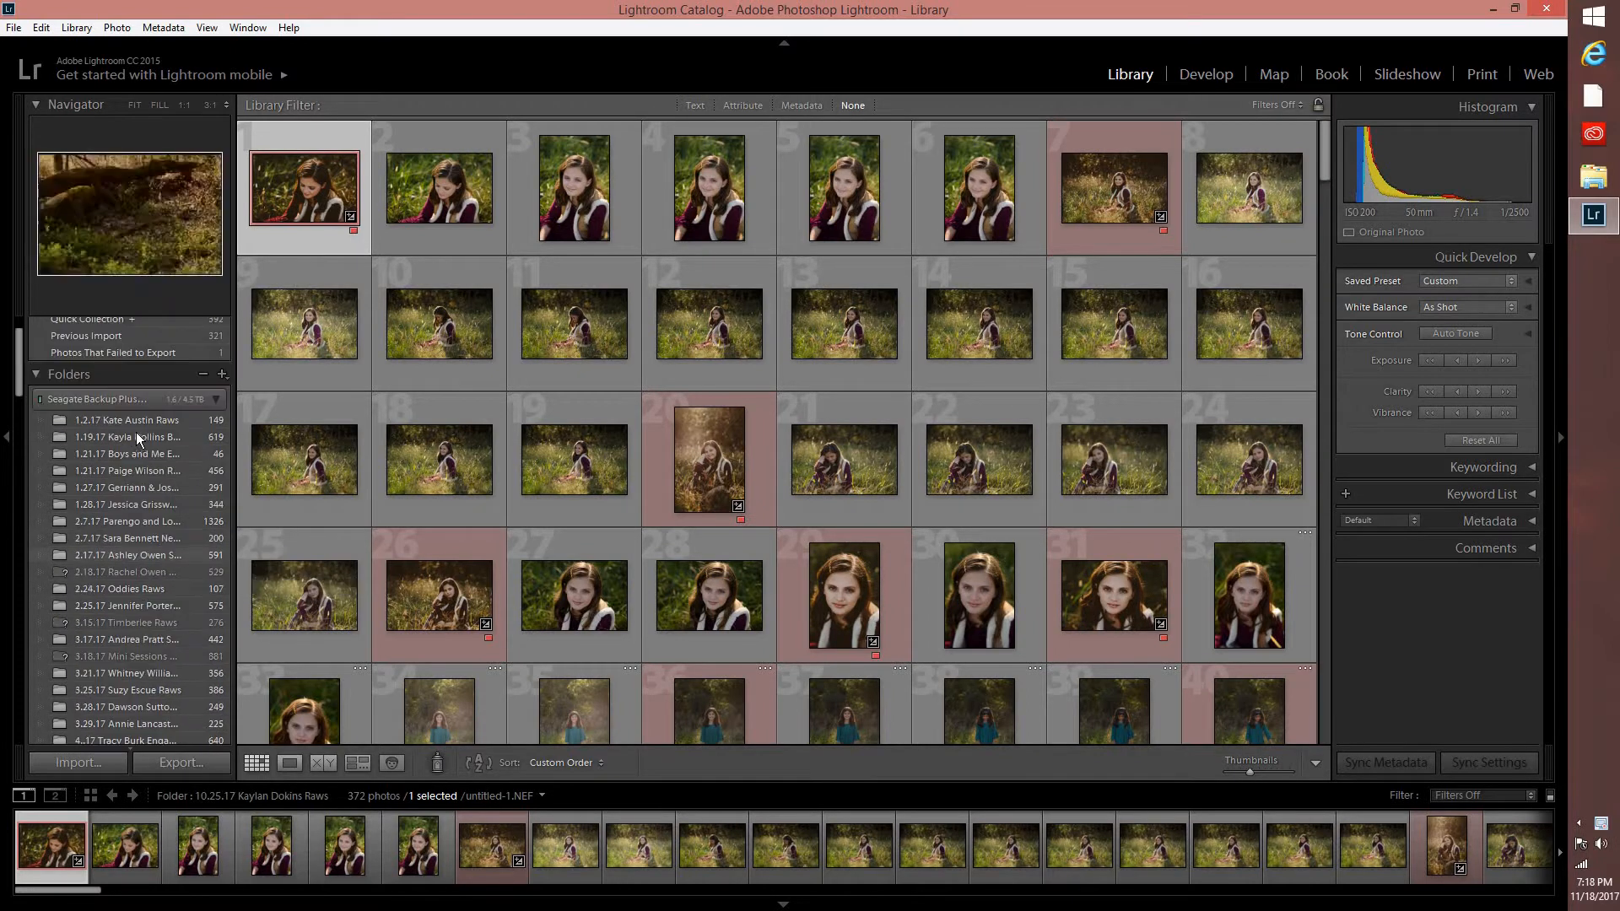
scroll(123, 620, "down", 15)
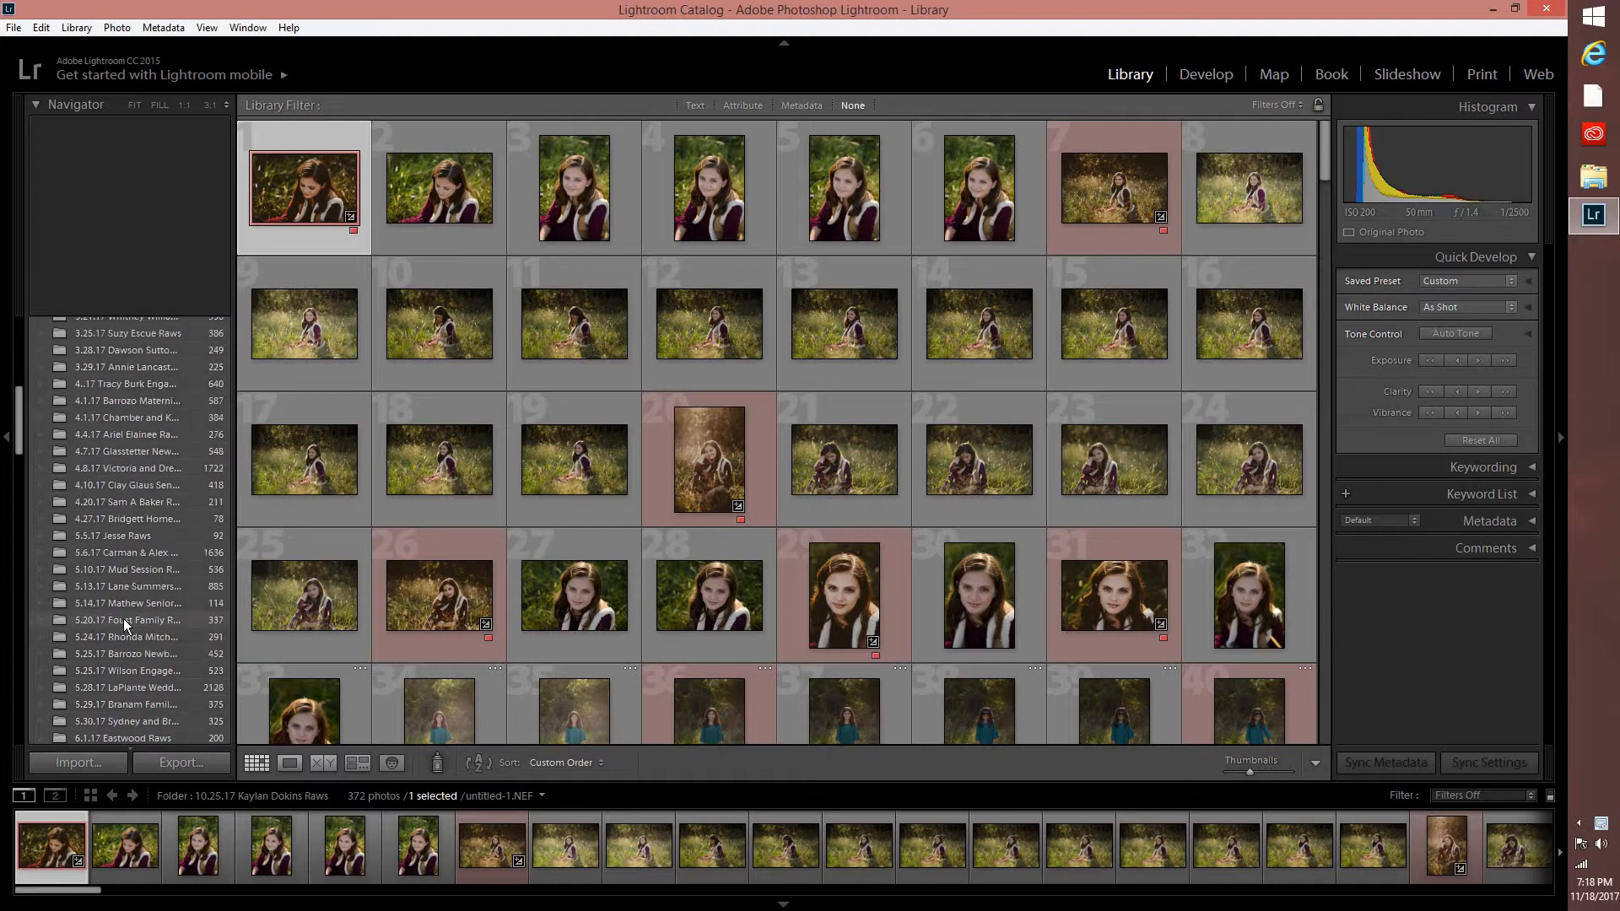
scroll(140, 510, "down", 10)
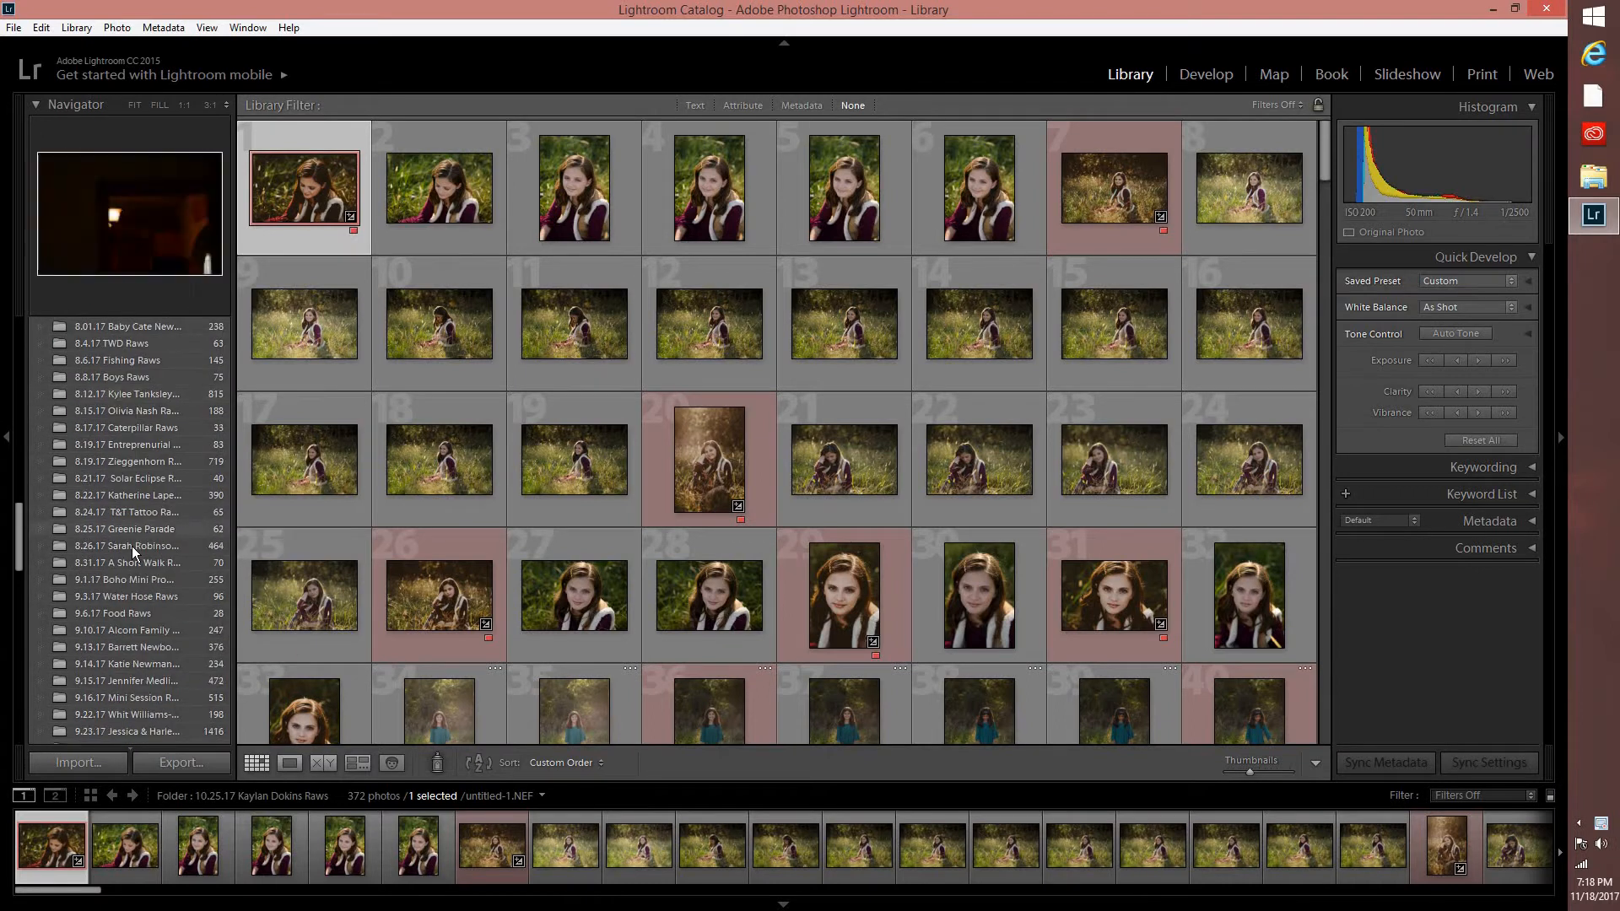
scroll(131, 536, "down", 8)
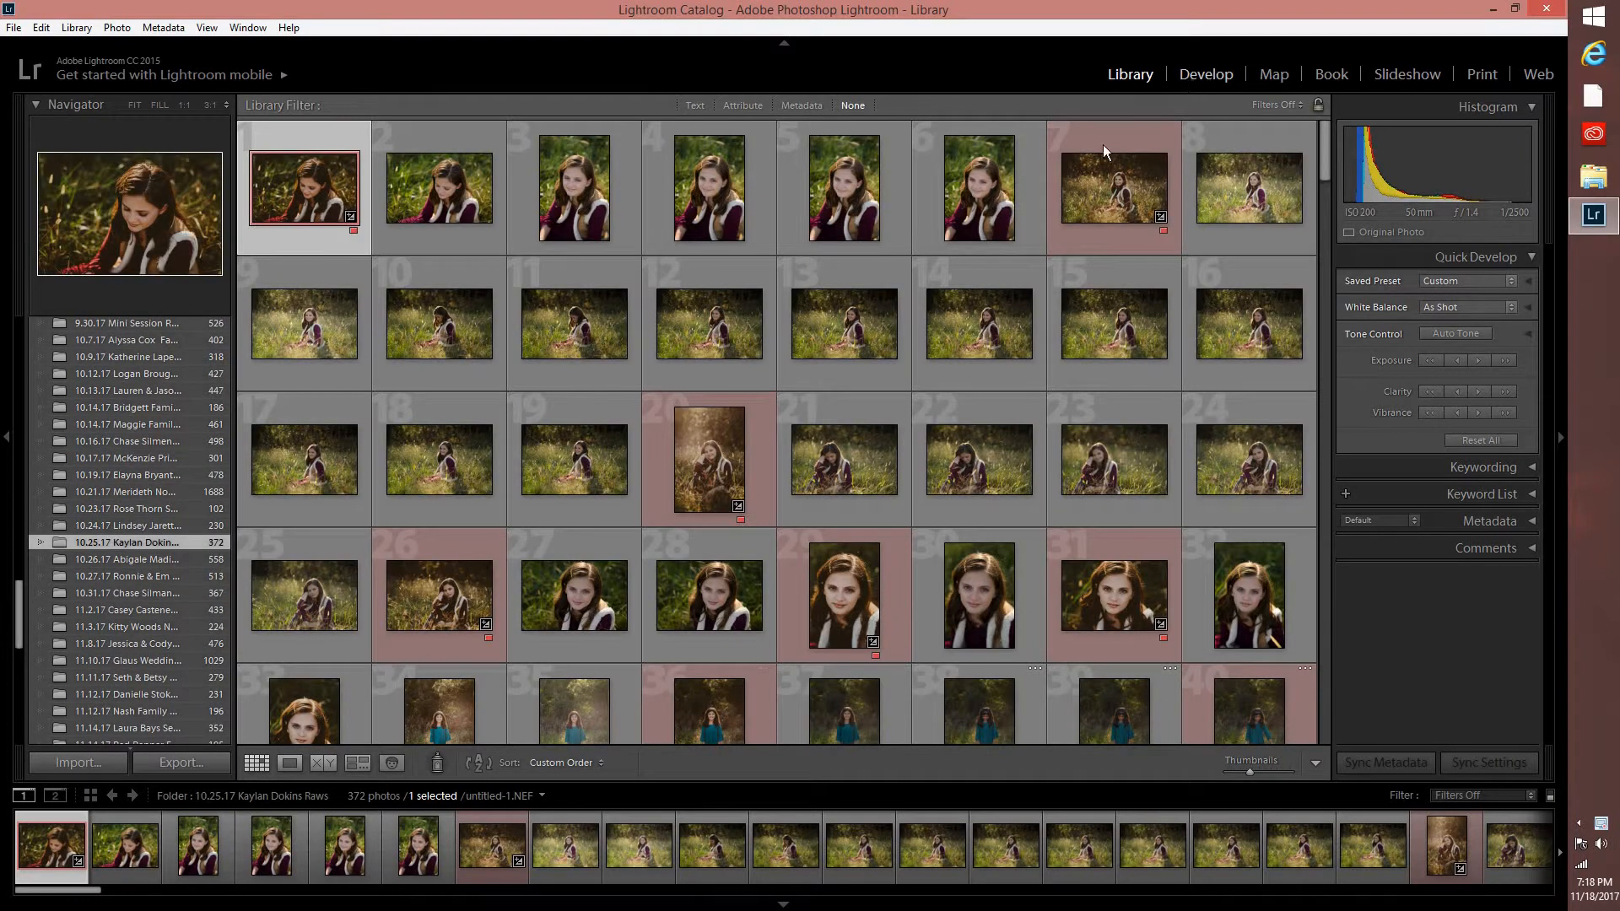
Open the first photo in the Develop module and show the presets of the Archipelago - Jacob Loafman group.
key("d")
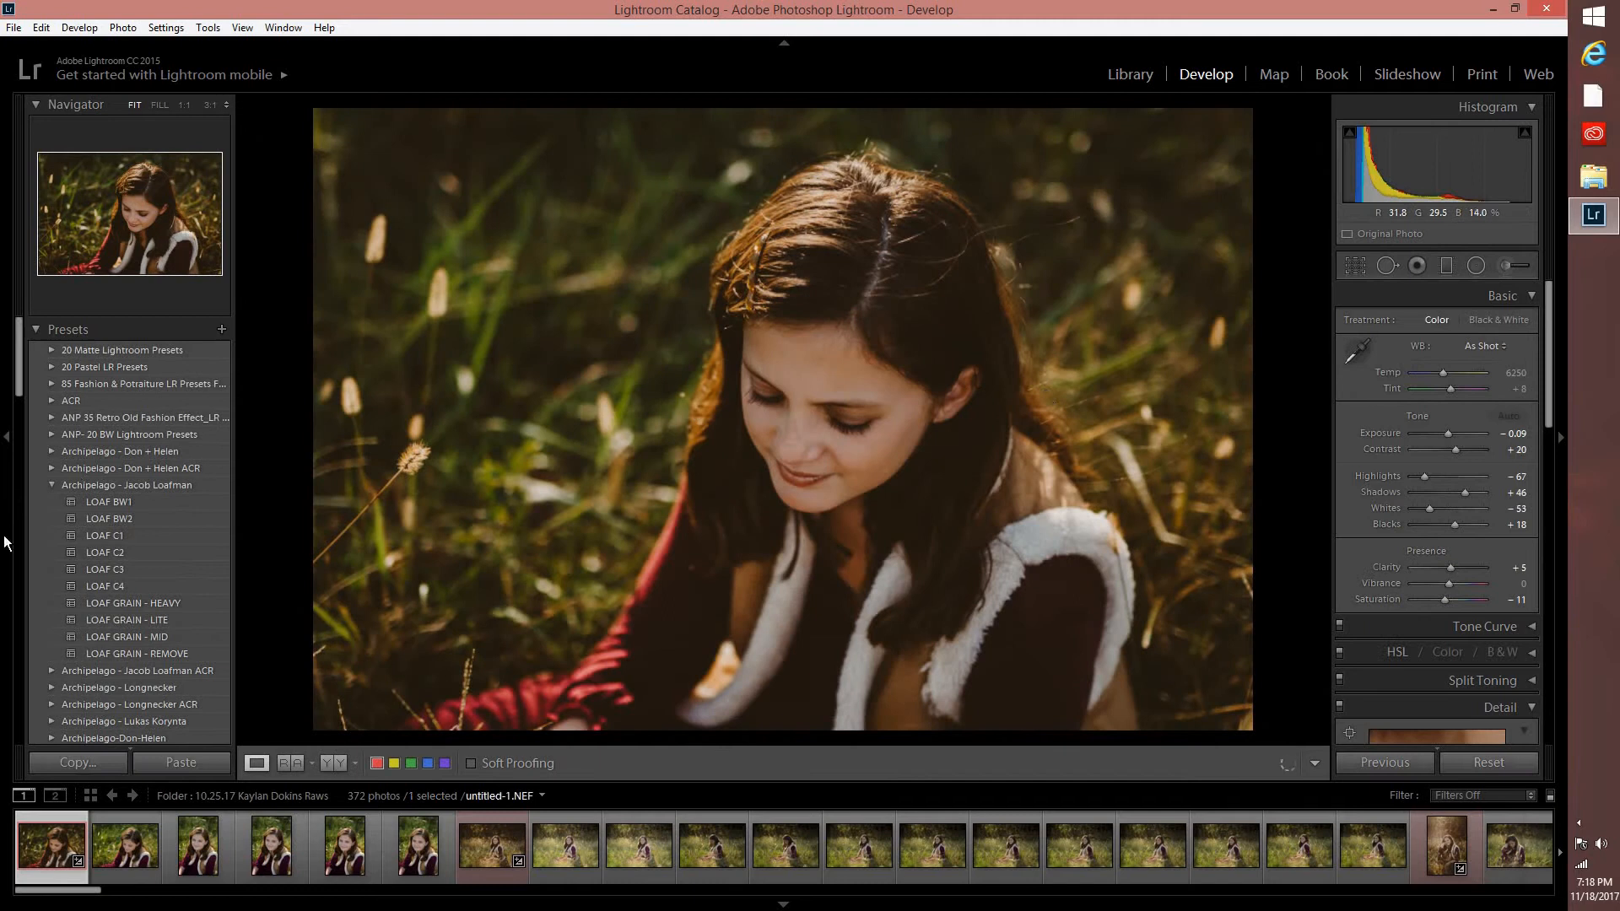
left_click(53, 486)
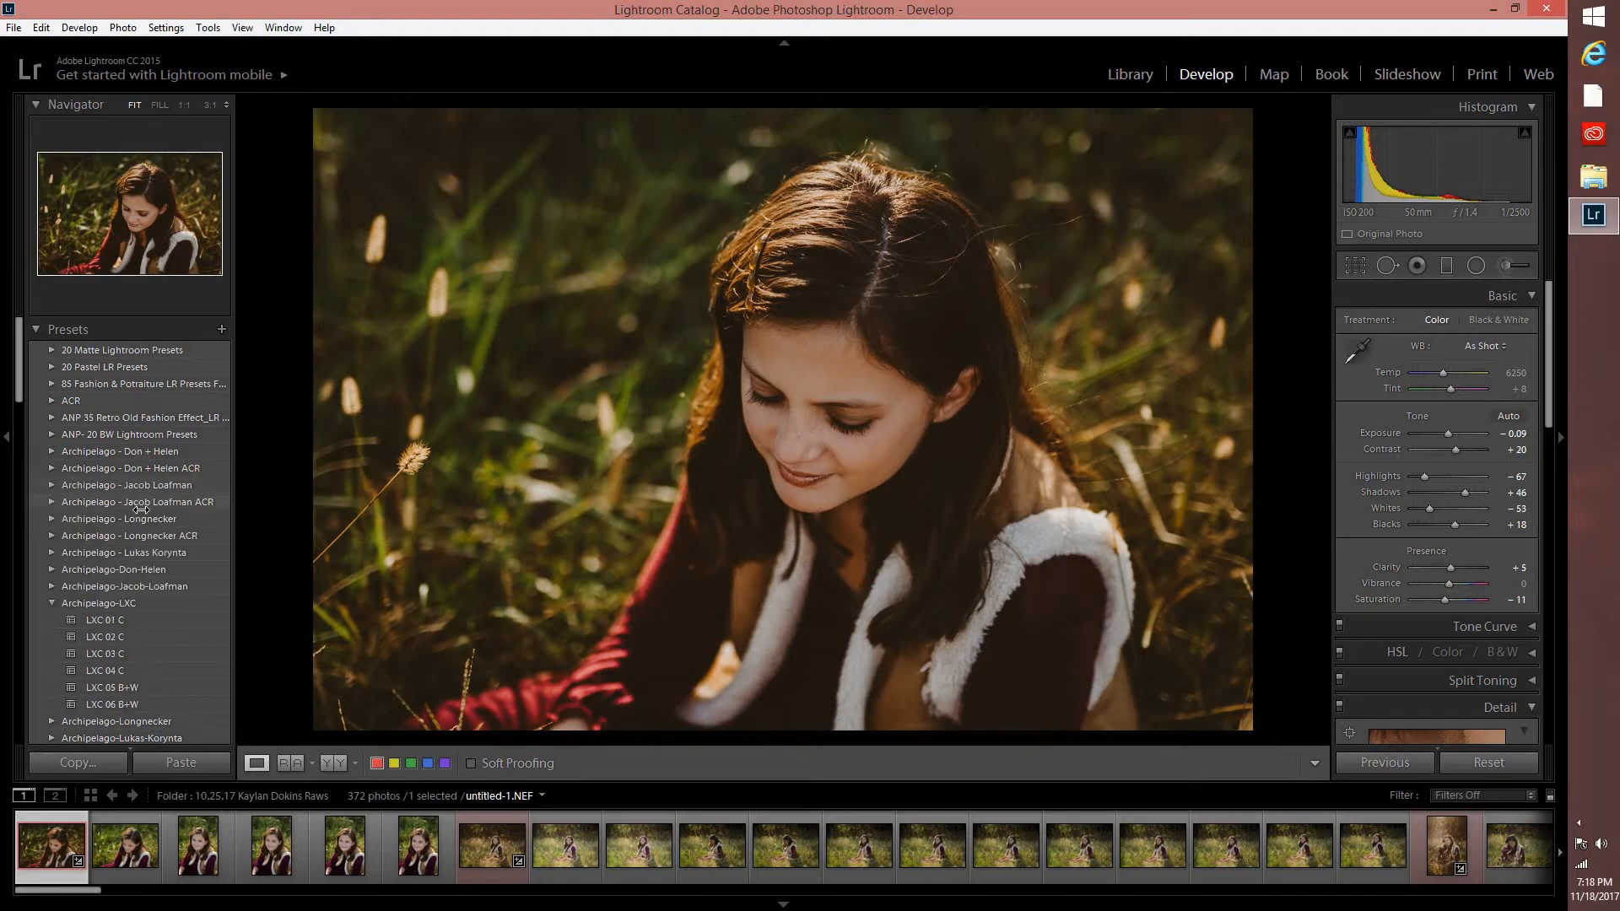
left_click(52, 488)
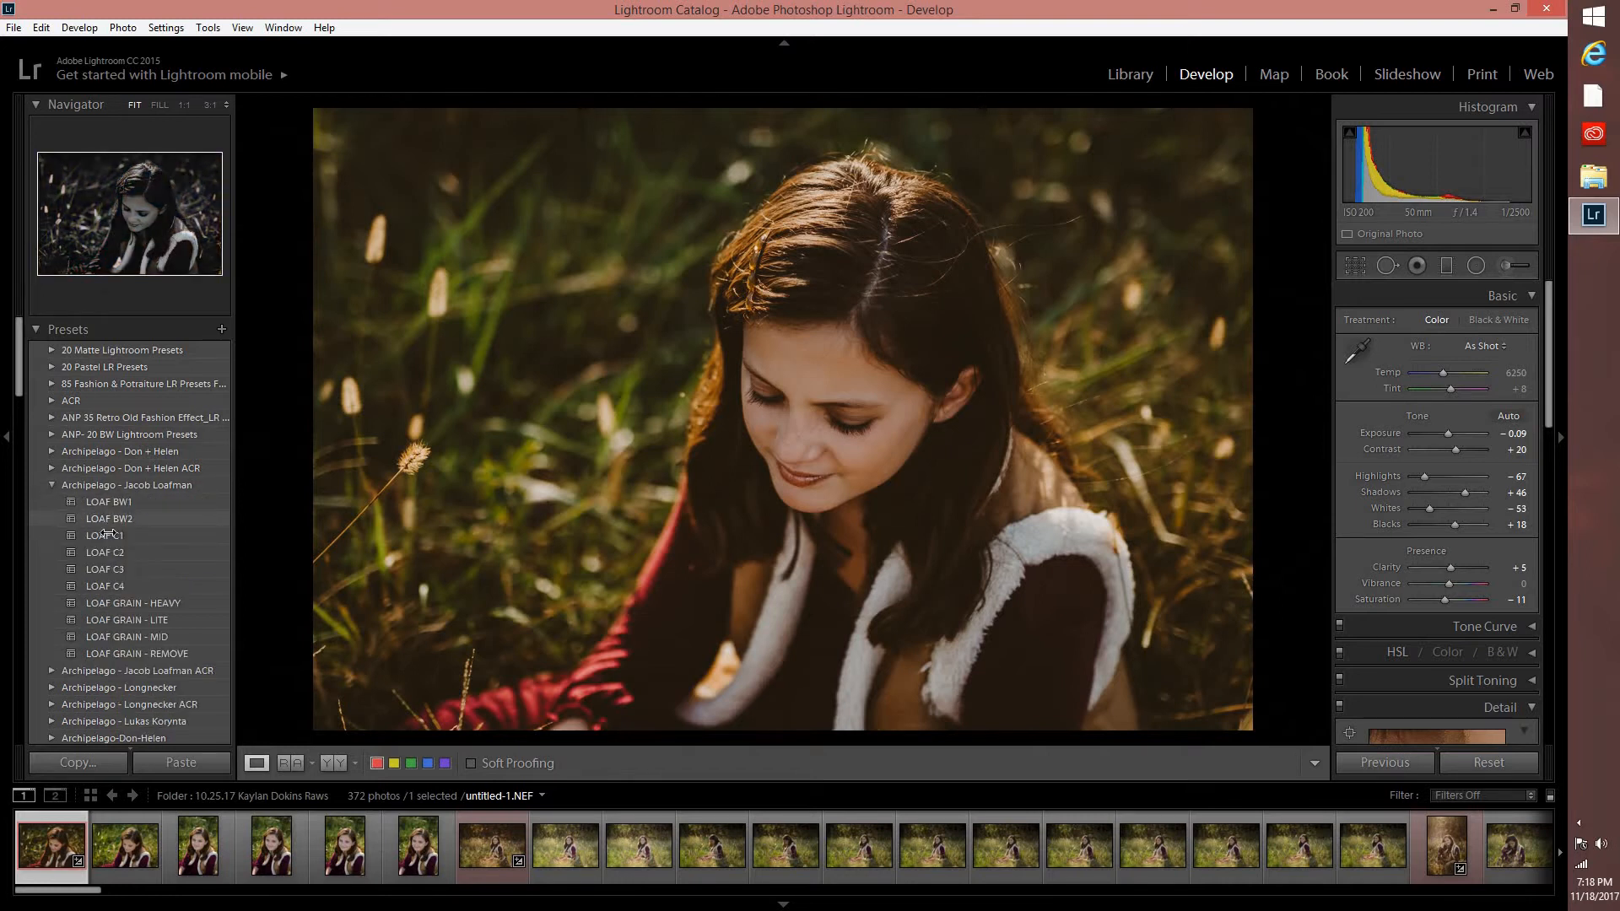
Try the LOAF C1, LOAF C3 and LOAF C2 presets in turn on the first photo.
left_click(104, 536)
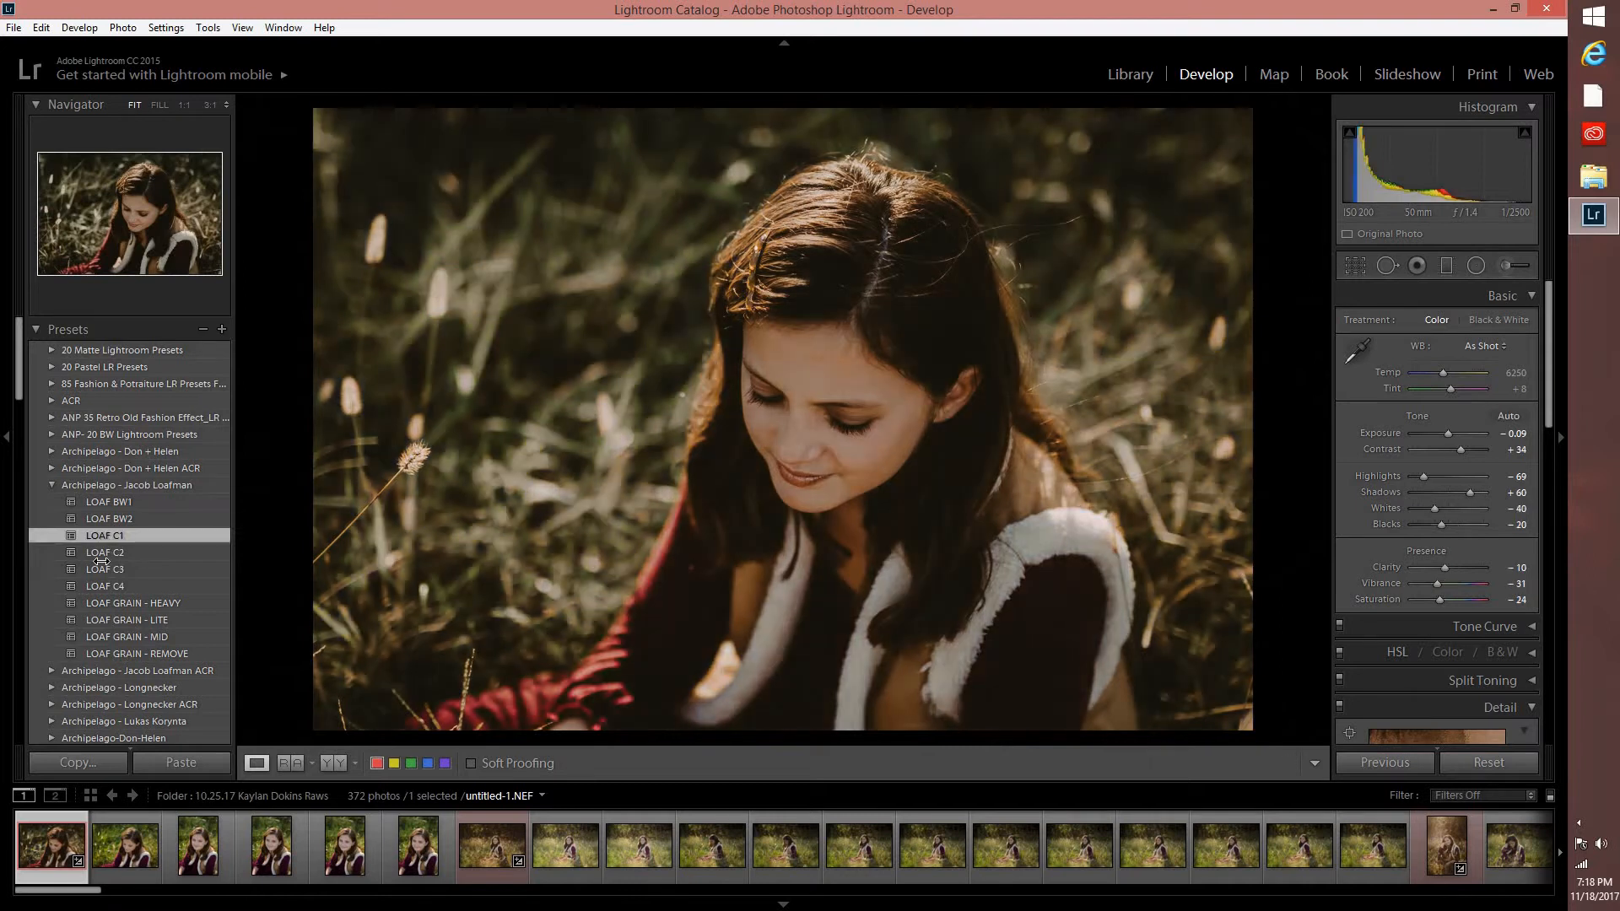
left_click(102, 567)
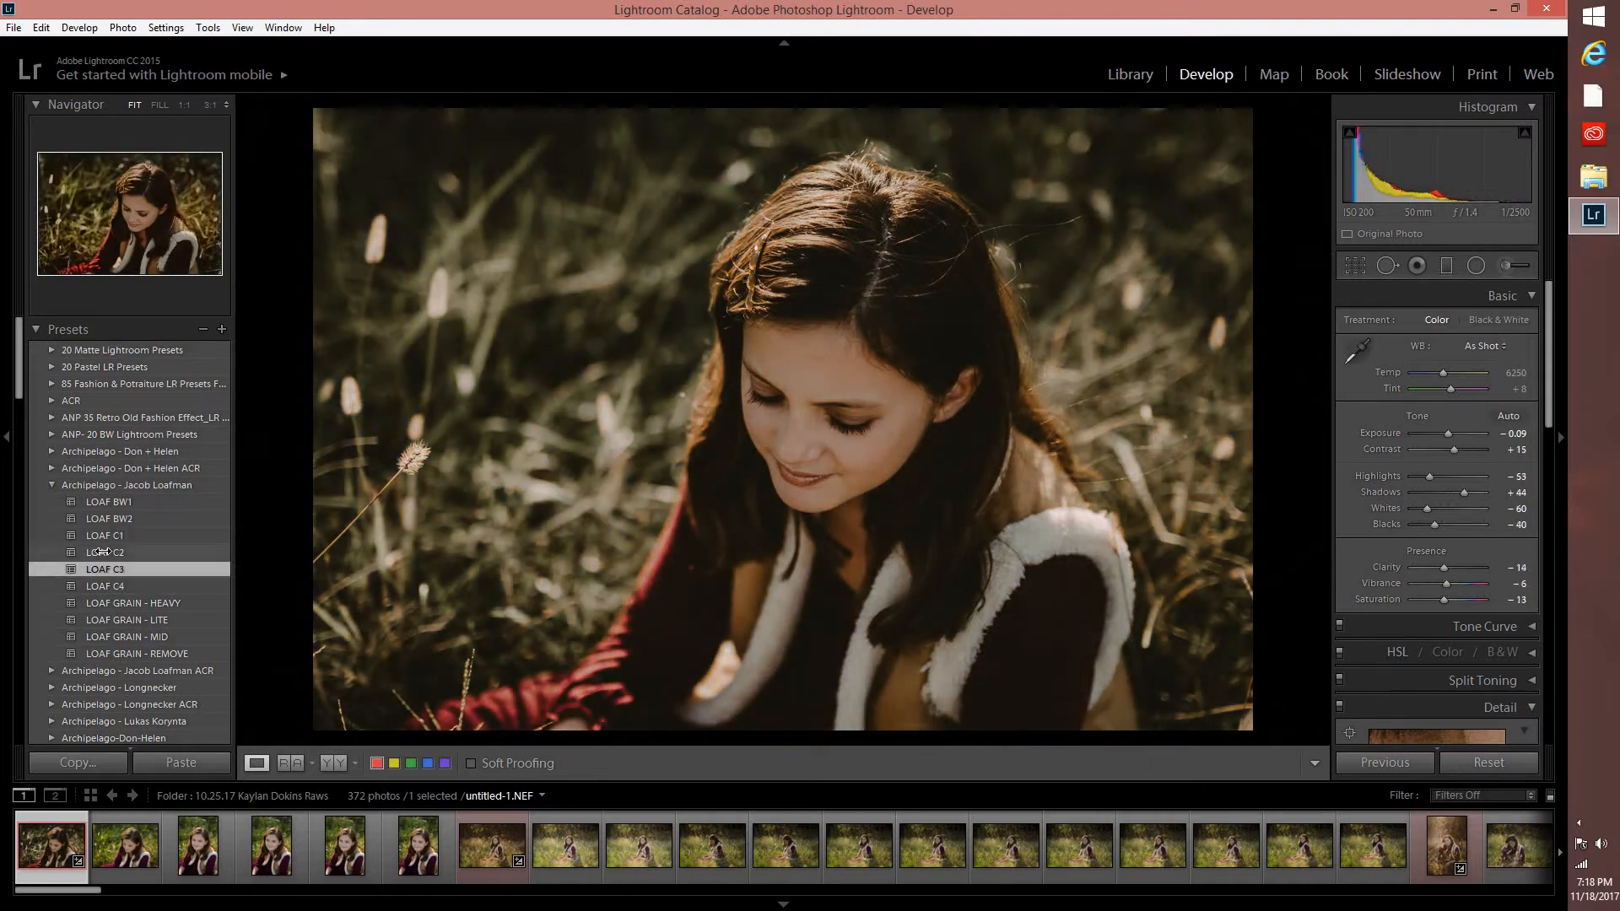
left_click(102, 552)
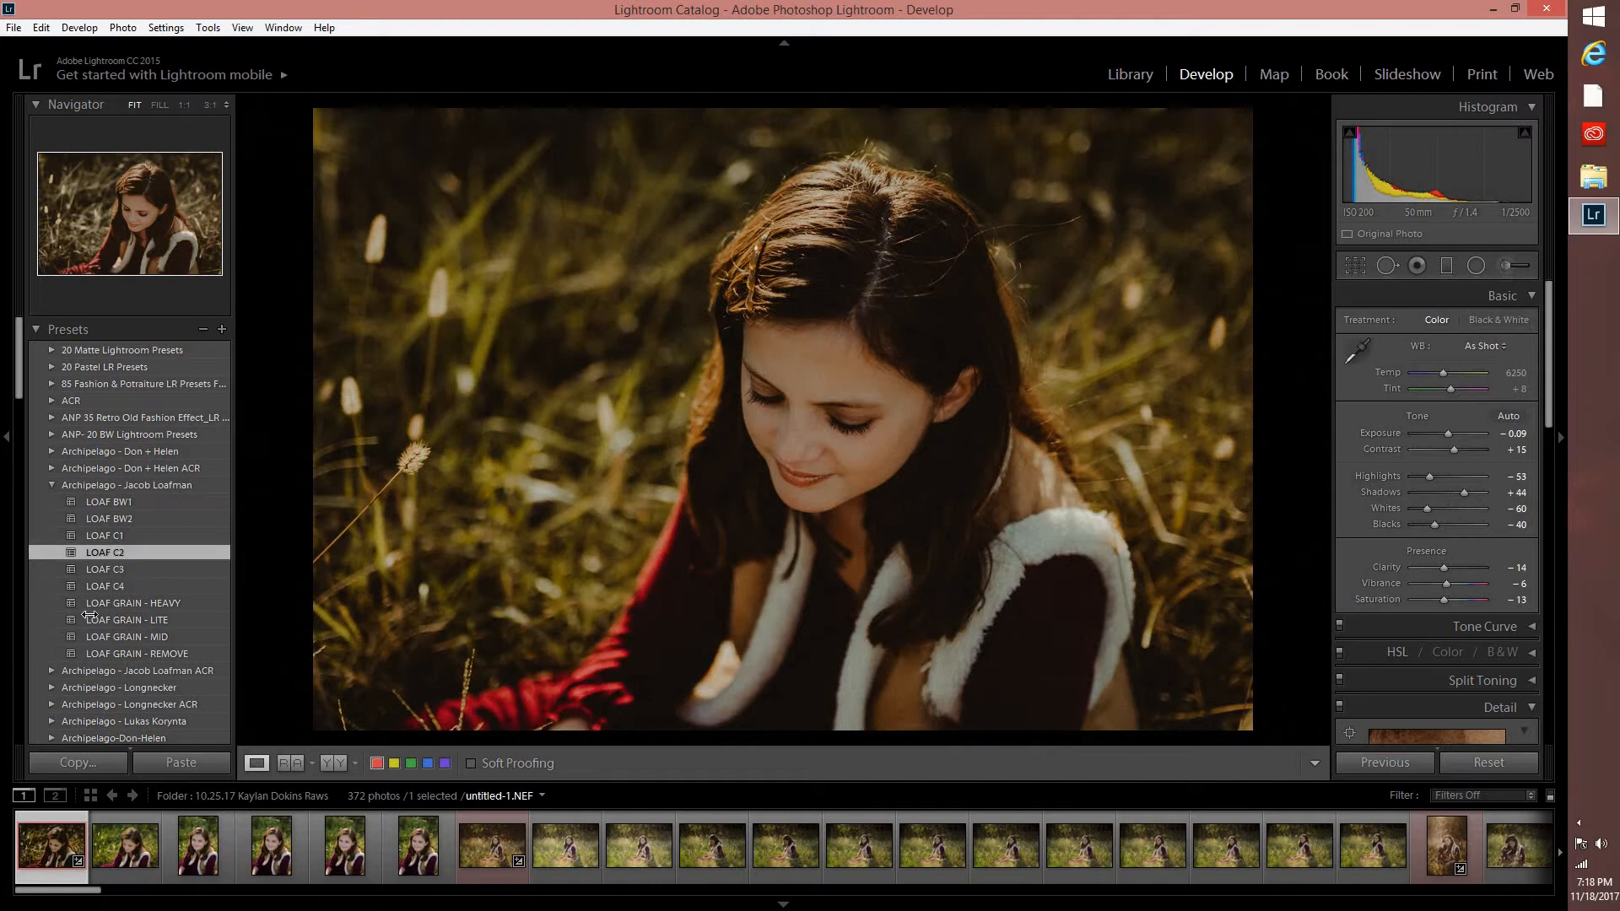
Apply the 001 - C - SMAL Vol. 2 - 01 preset from the SMAL Presets - Sven Malojlo - LR group to the photo.
scroll(102, 639, "down", 10)
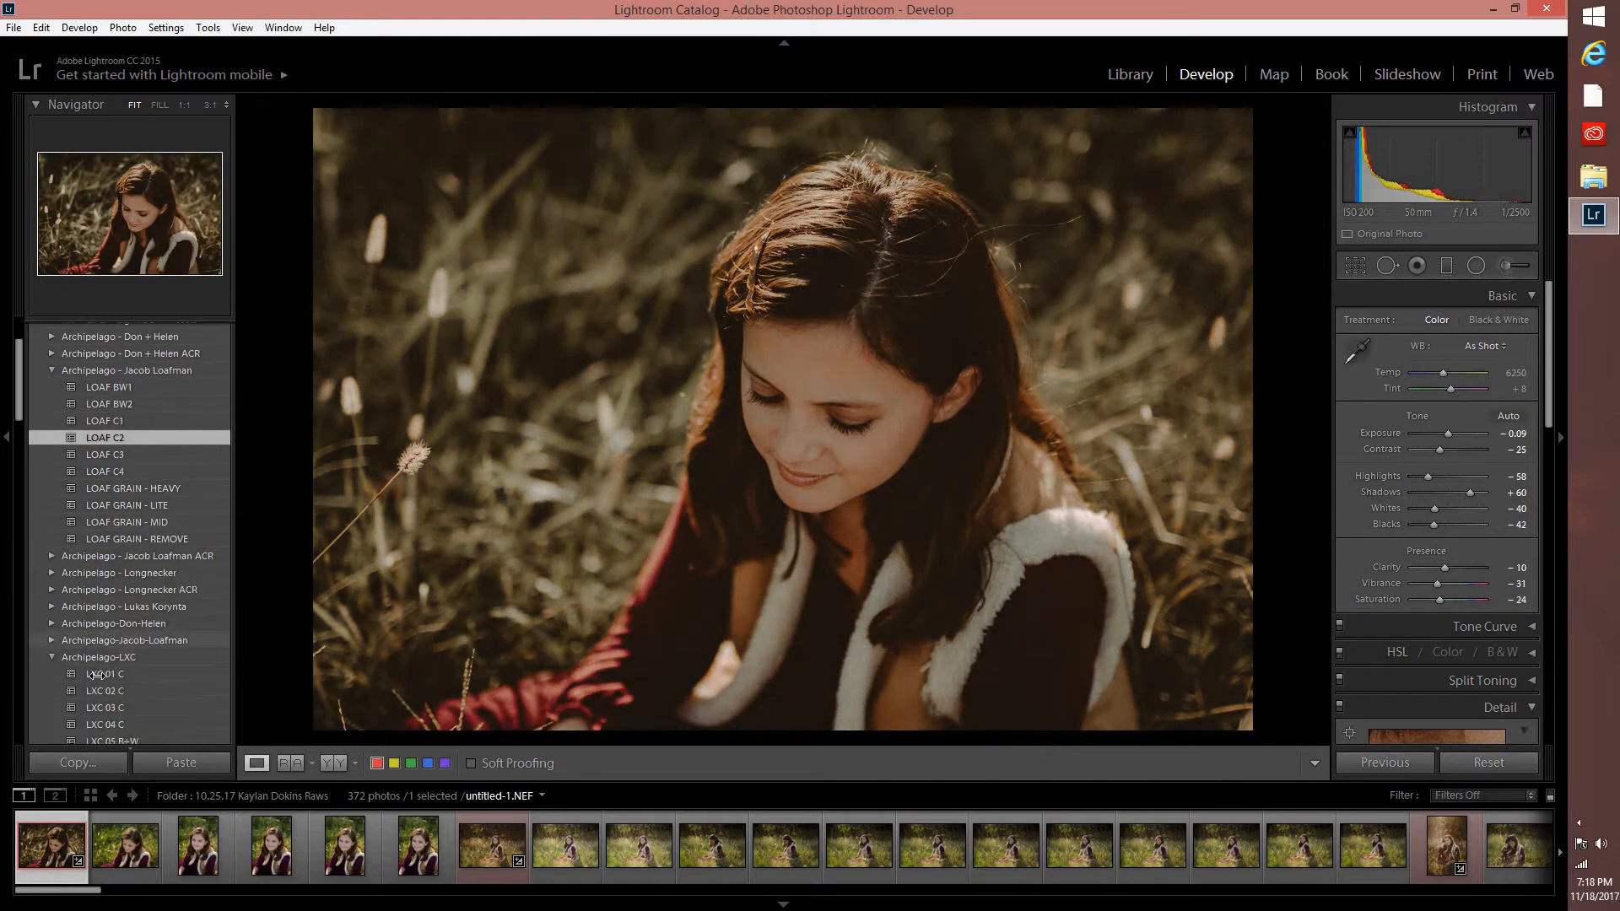
scroll(126, 658, "down", 3)
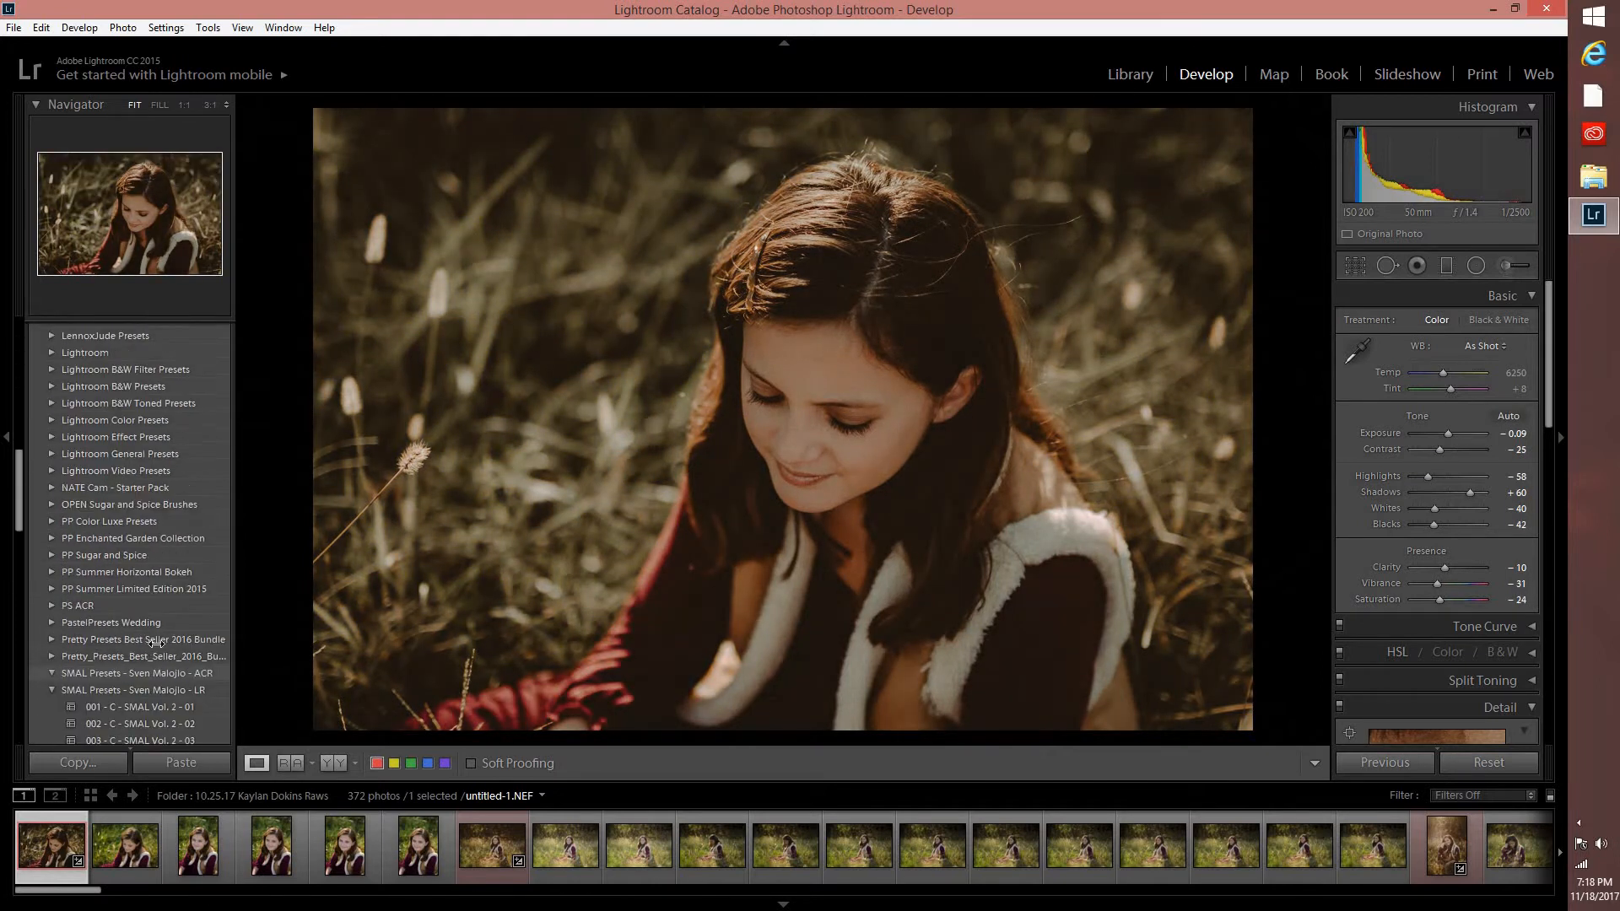
scroll(159, 641, "down", 3)
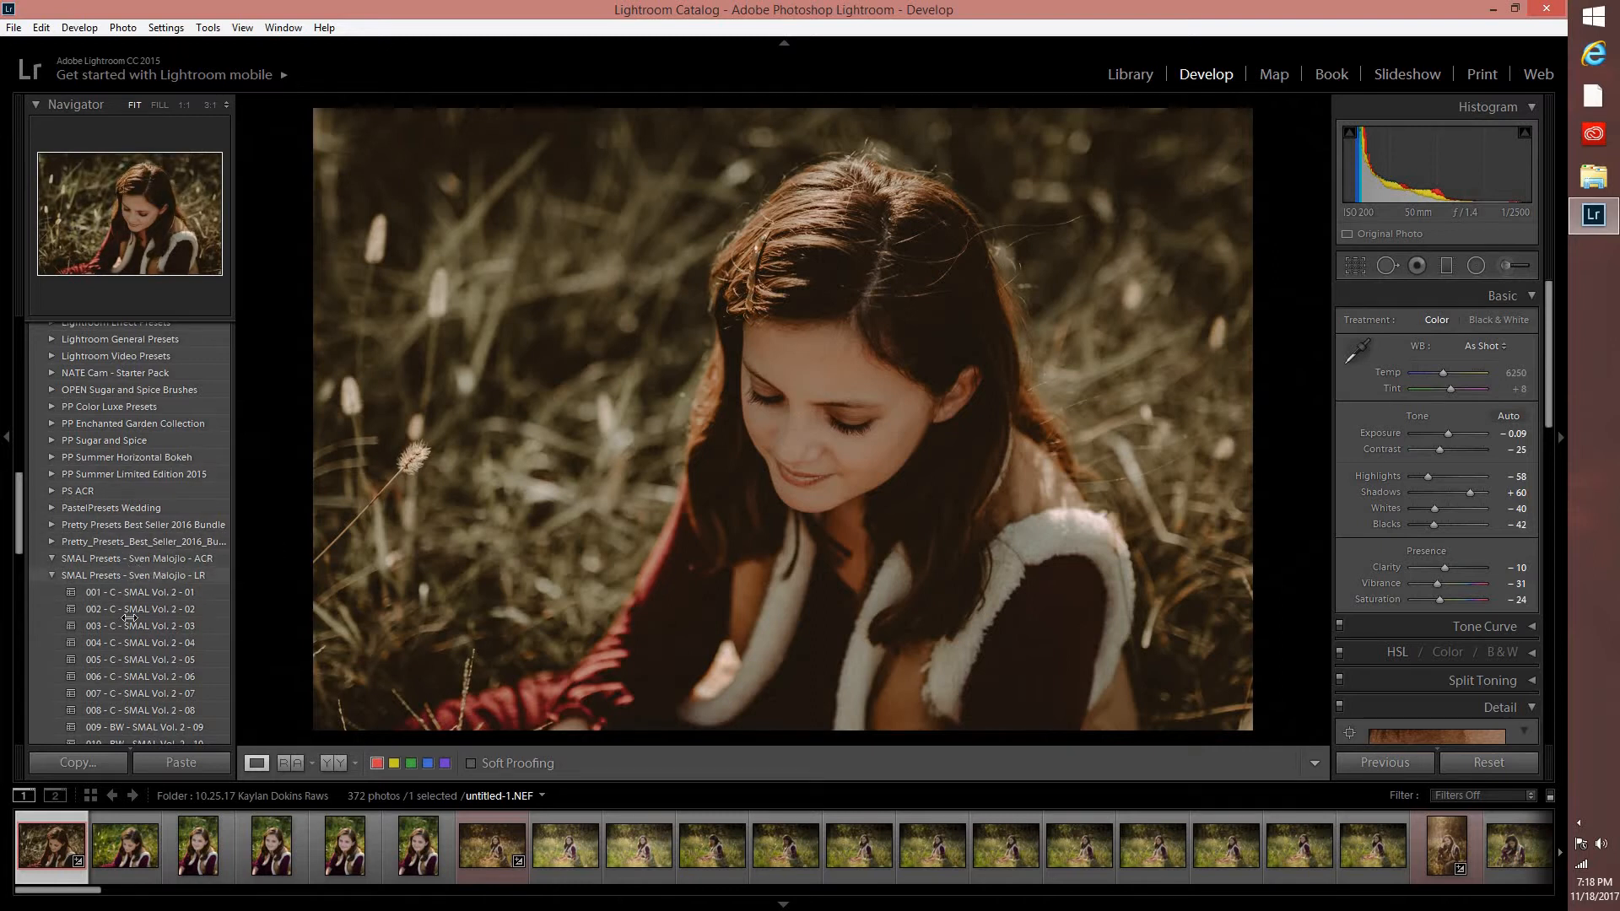
left_click(141, 593)
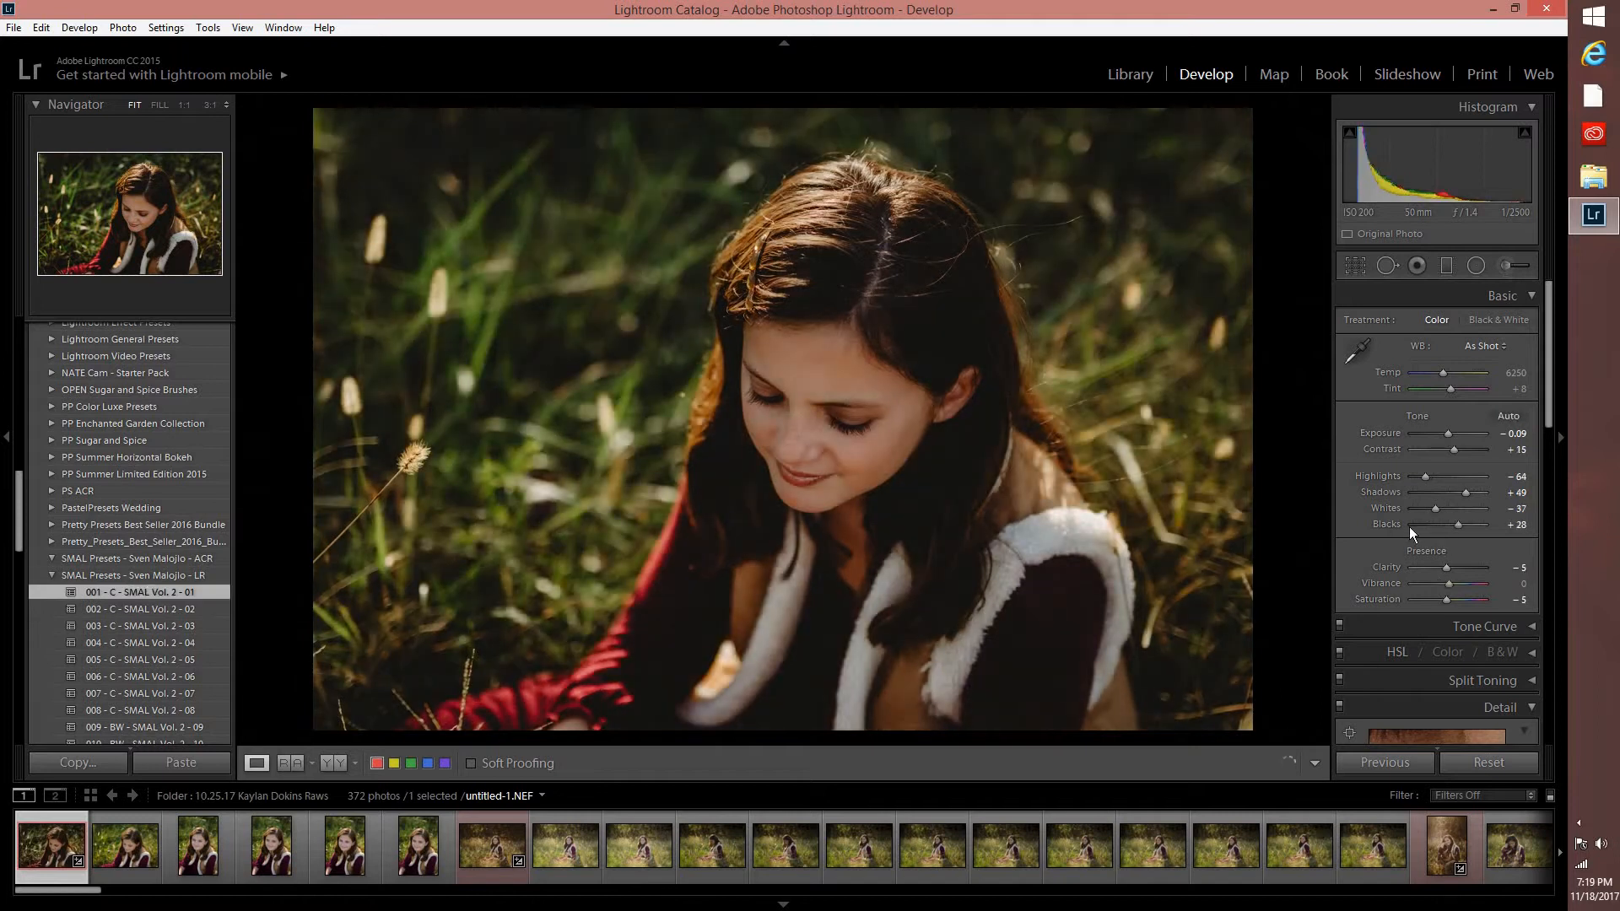
Examine the girl's face and the blurred grass background at 1:1 magnification, returning to the fitted view each time.
scroll(1424, 609, "down", 5)
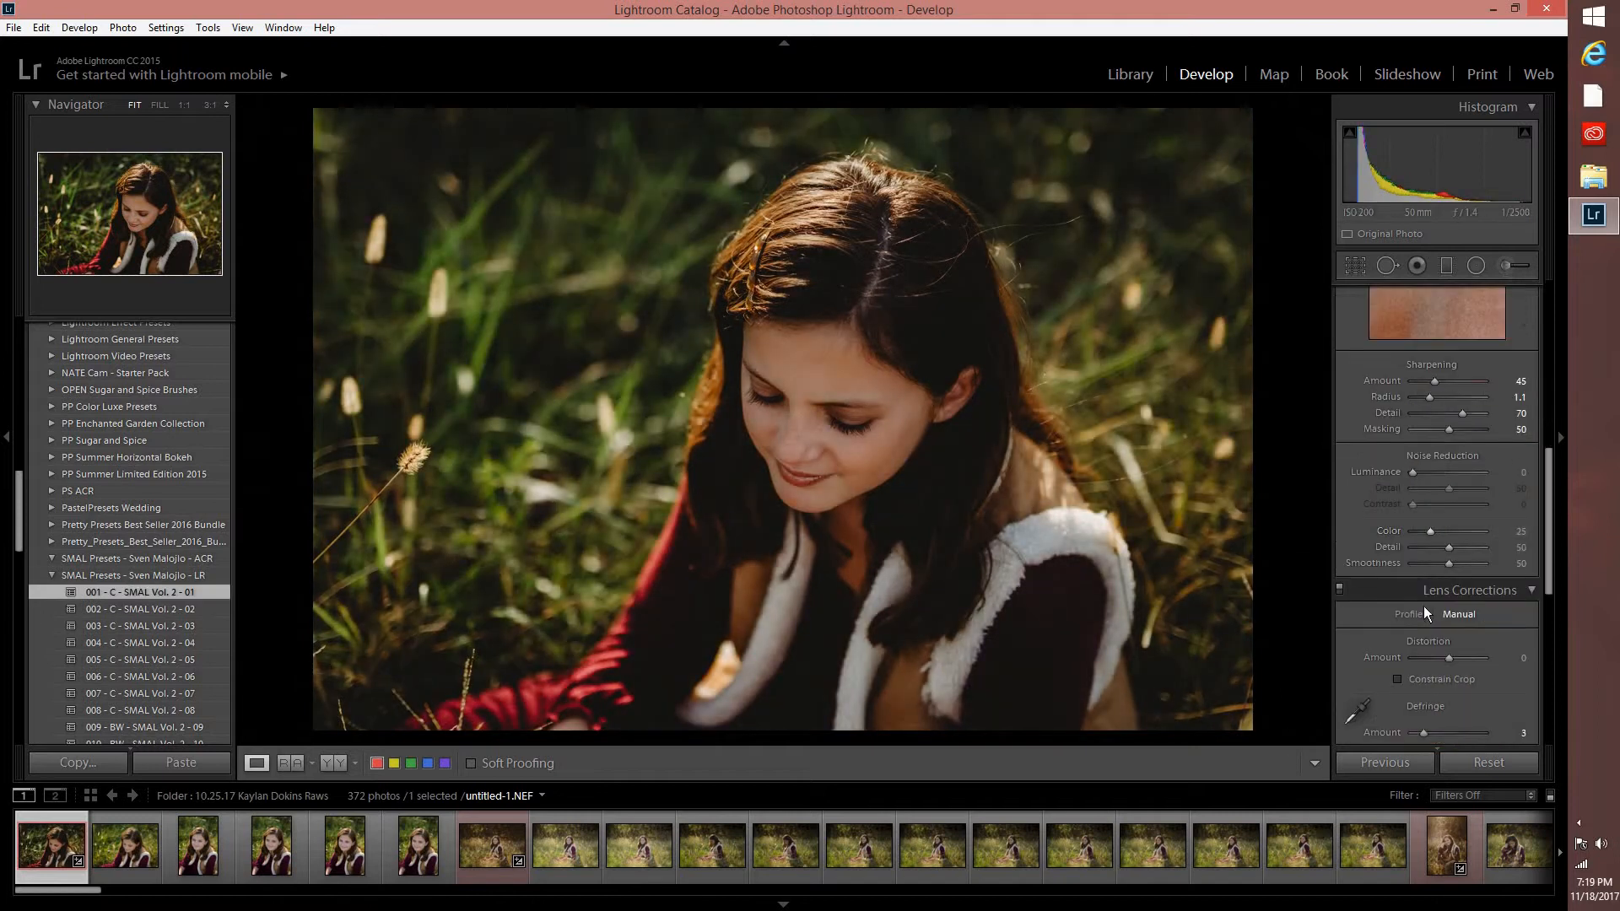
left_click(846, 424)
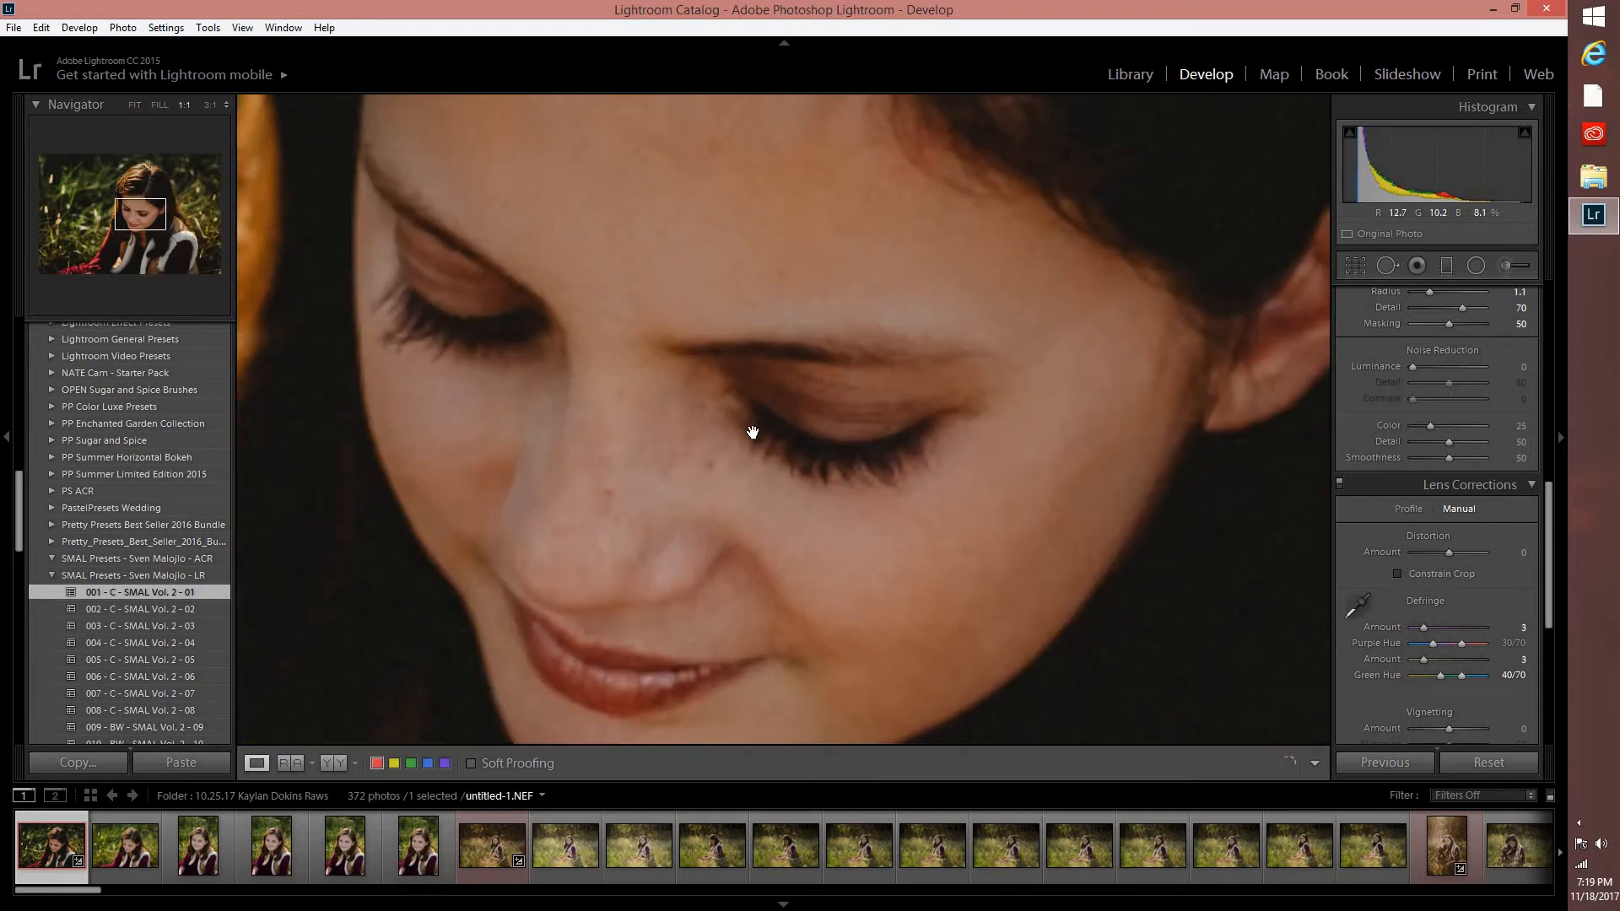
left_click(827, 424)
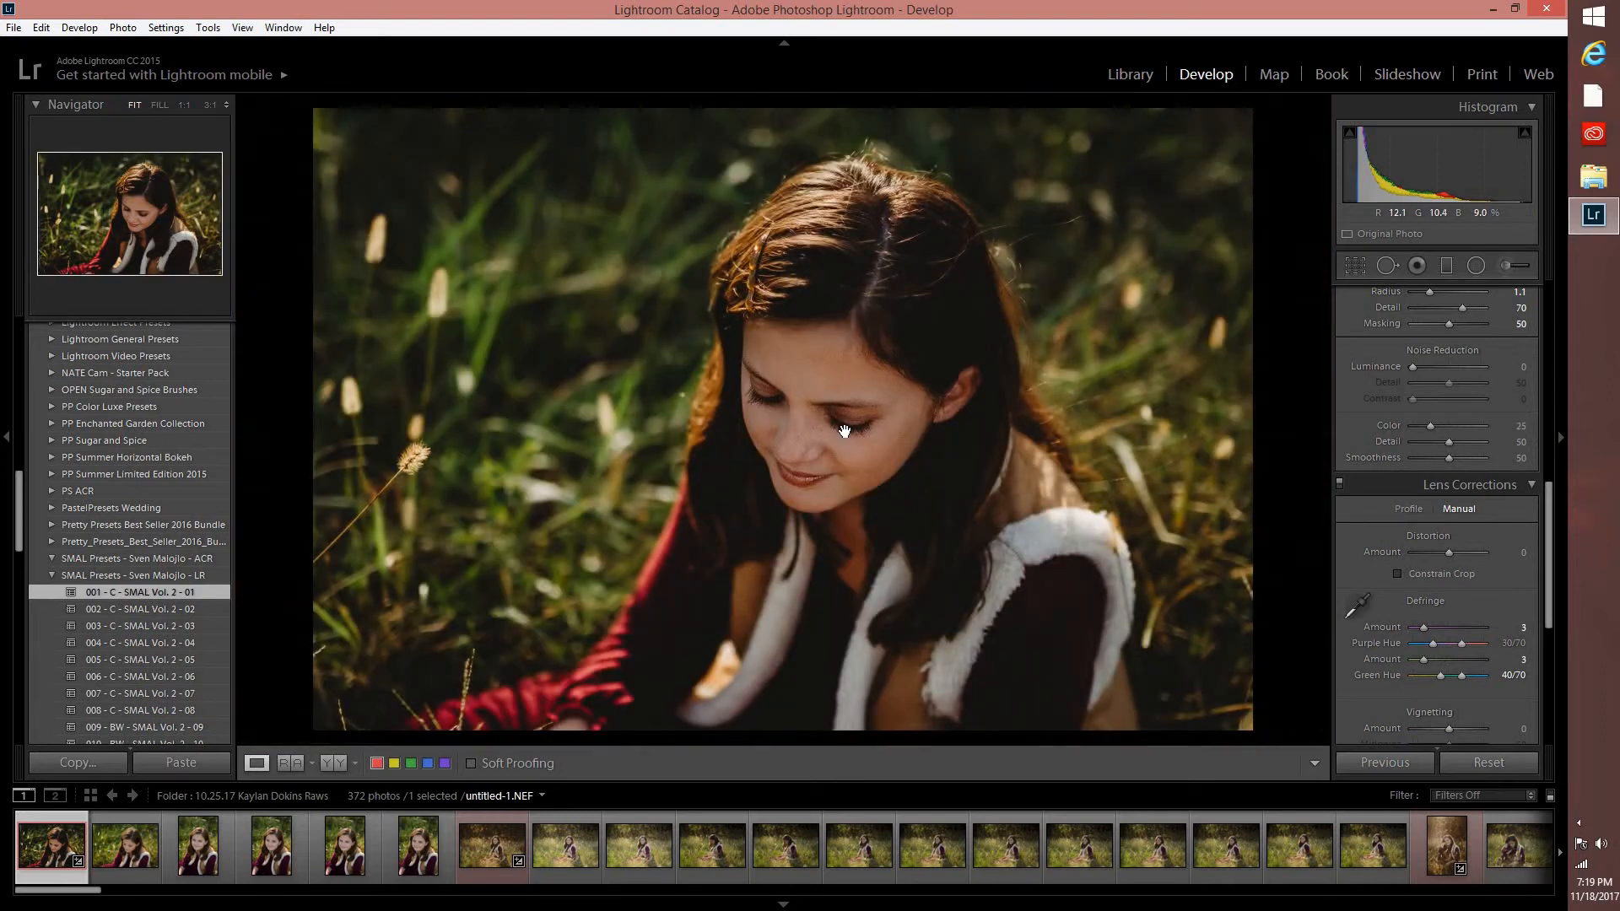
left_click(843, 431)
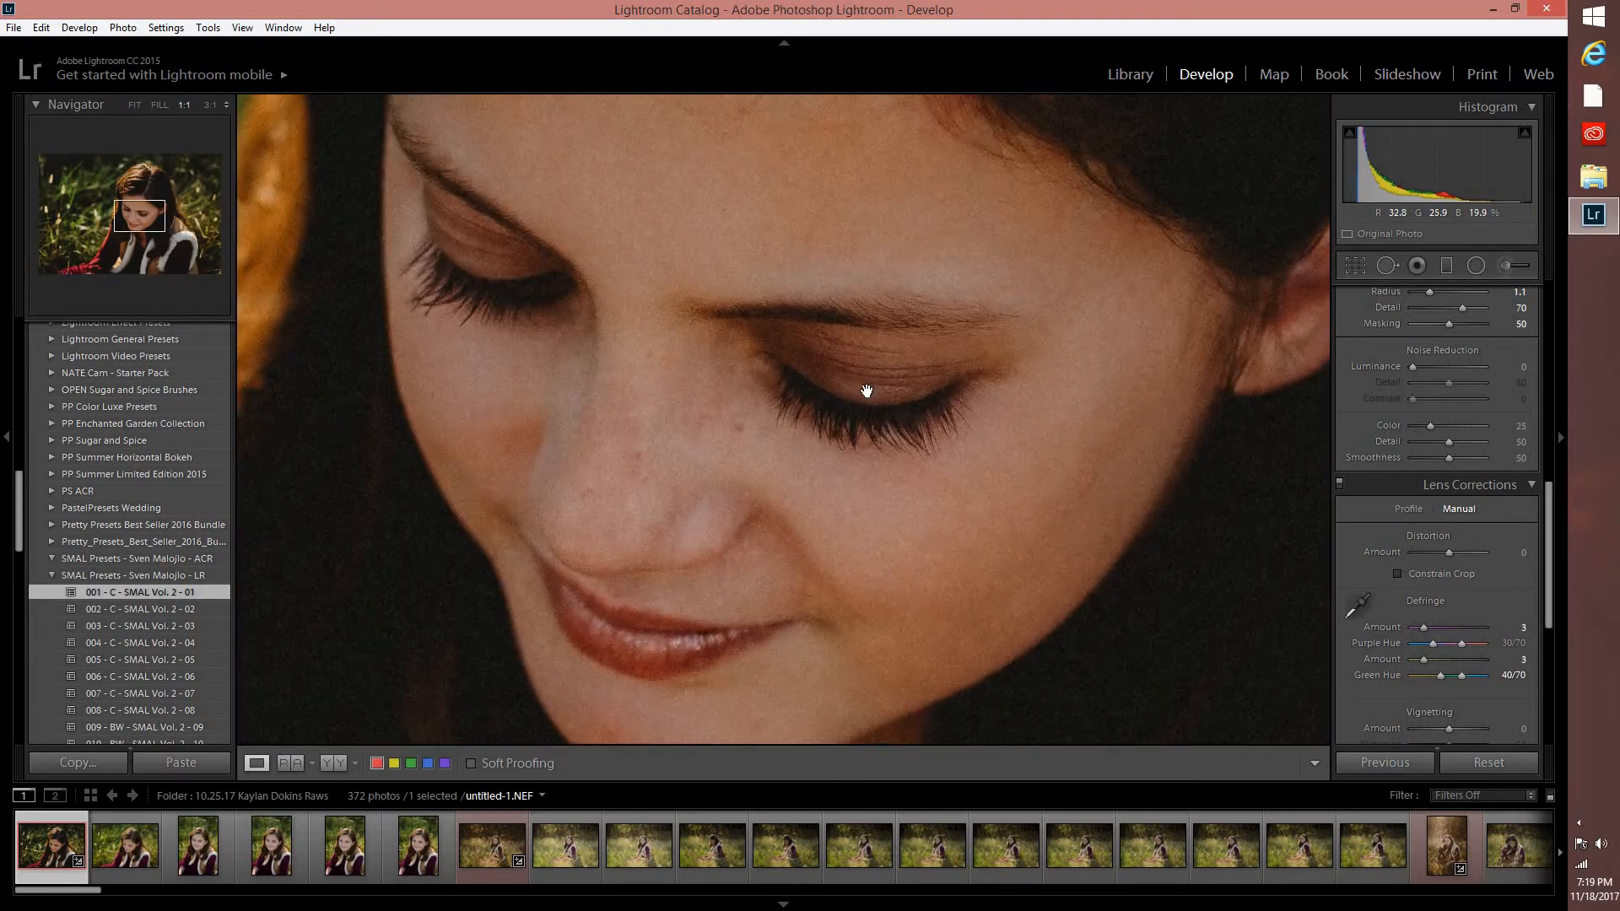
left_click(869, 393)
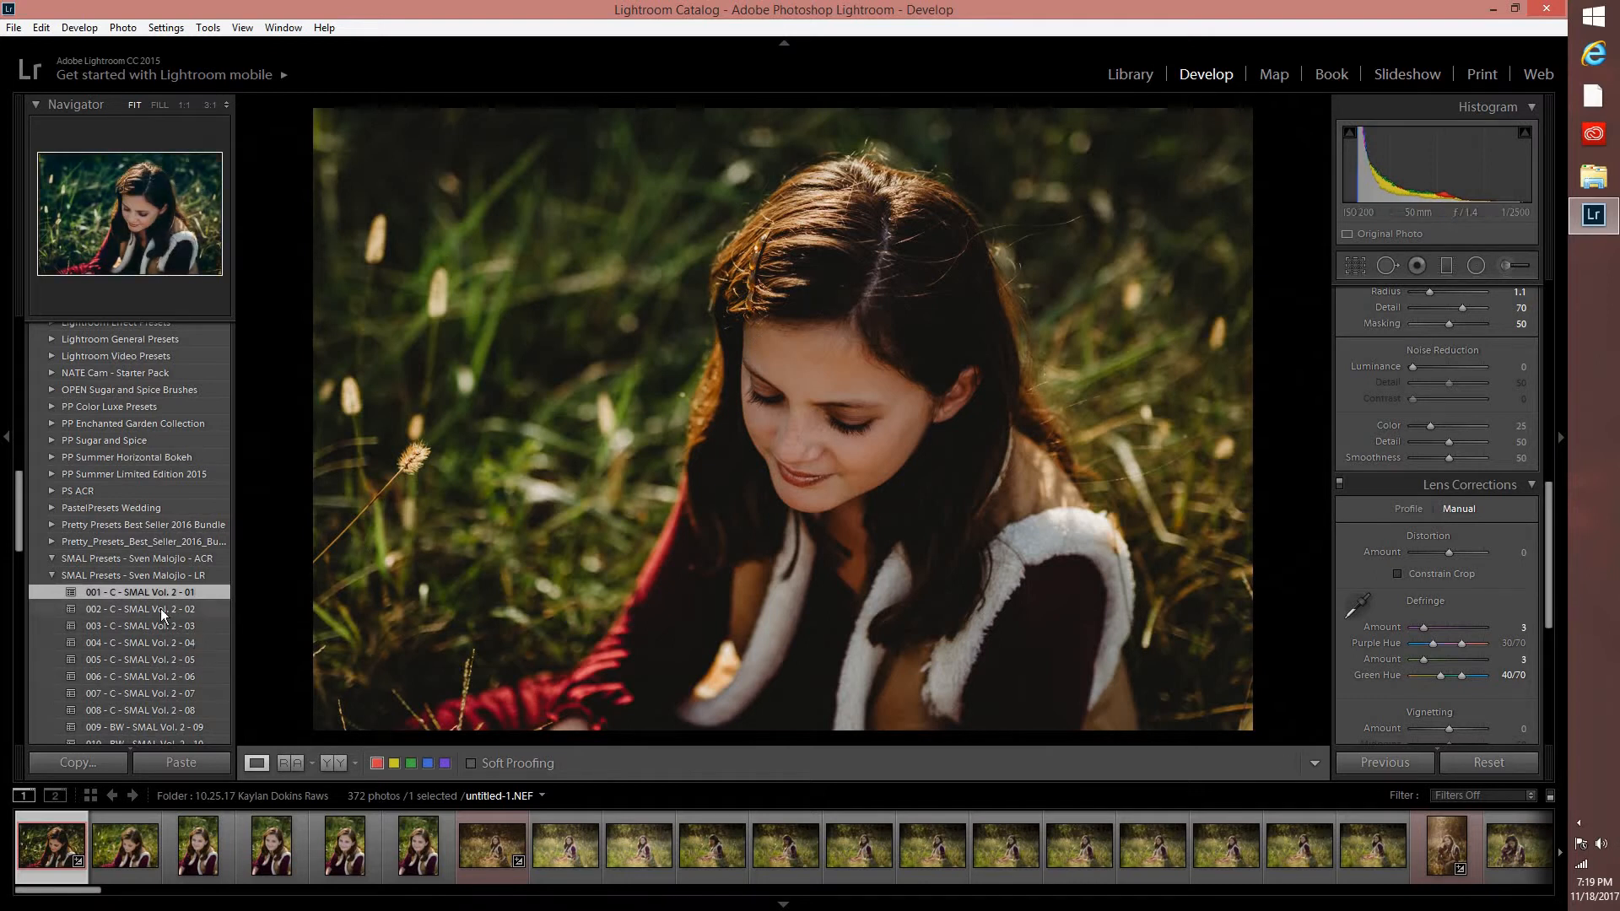
scroll(160, 549, "down", 3)
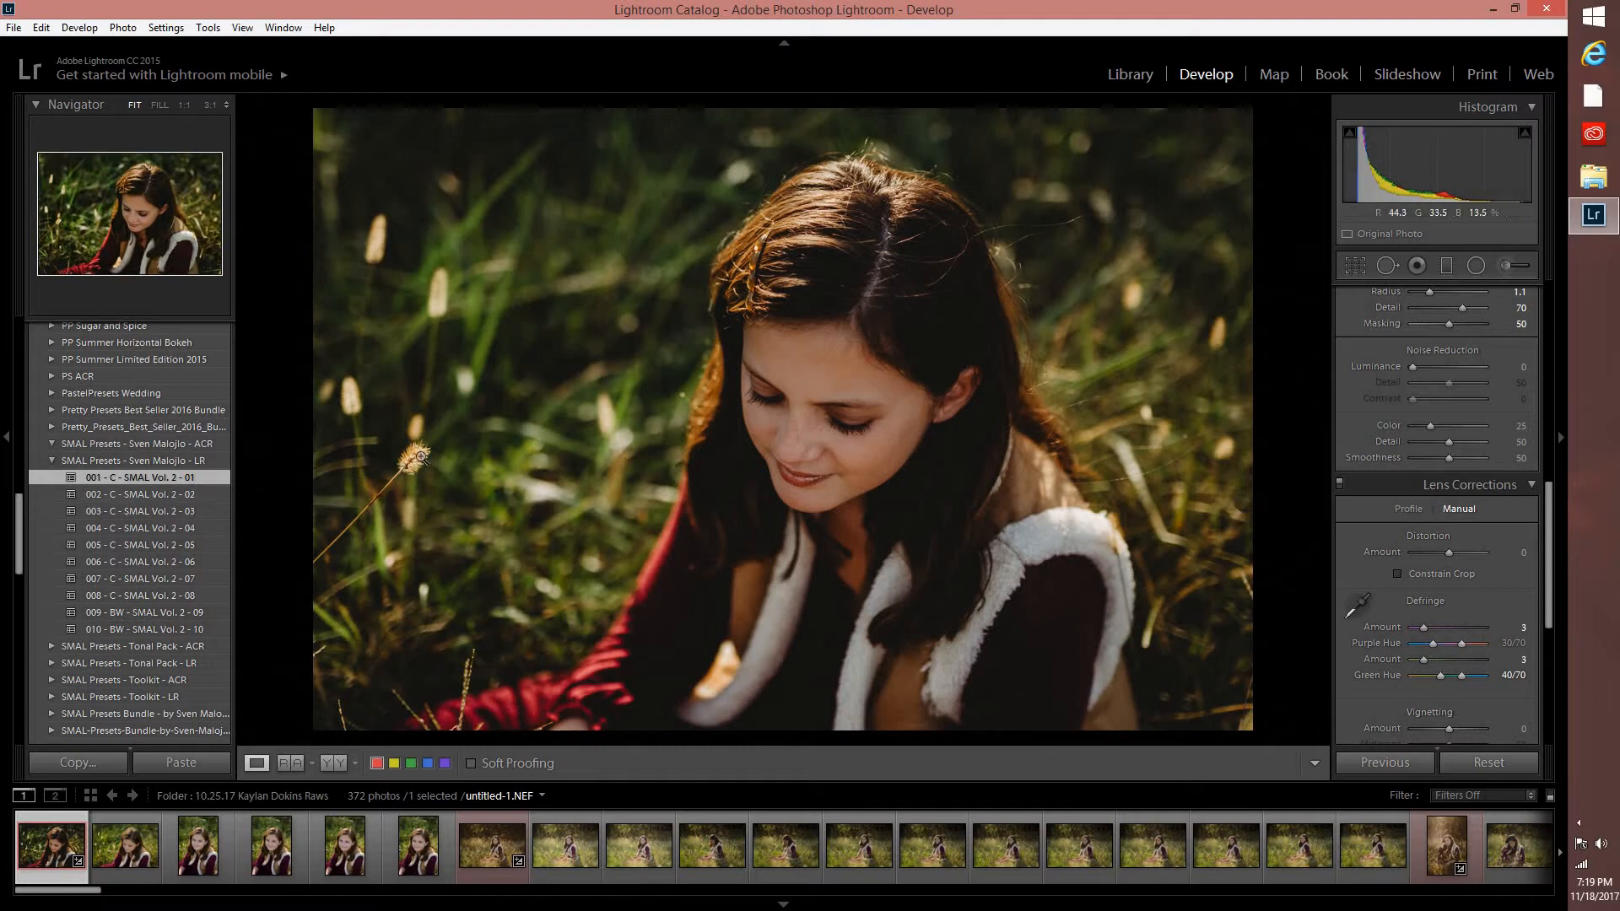
left_click(346, 501)
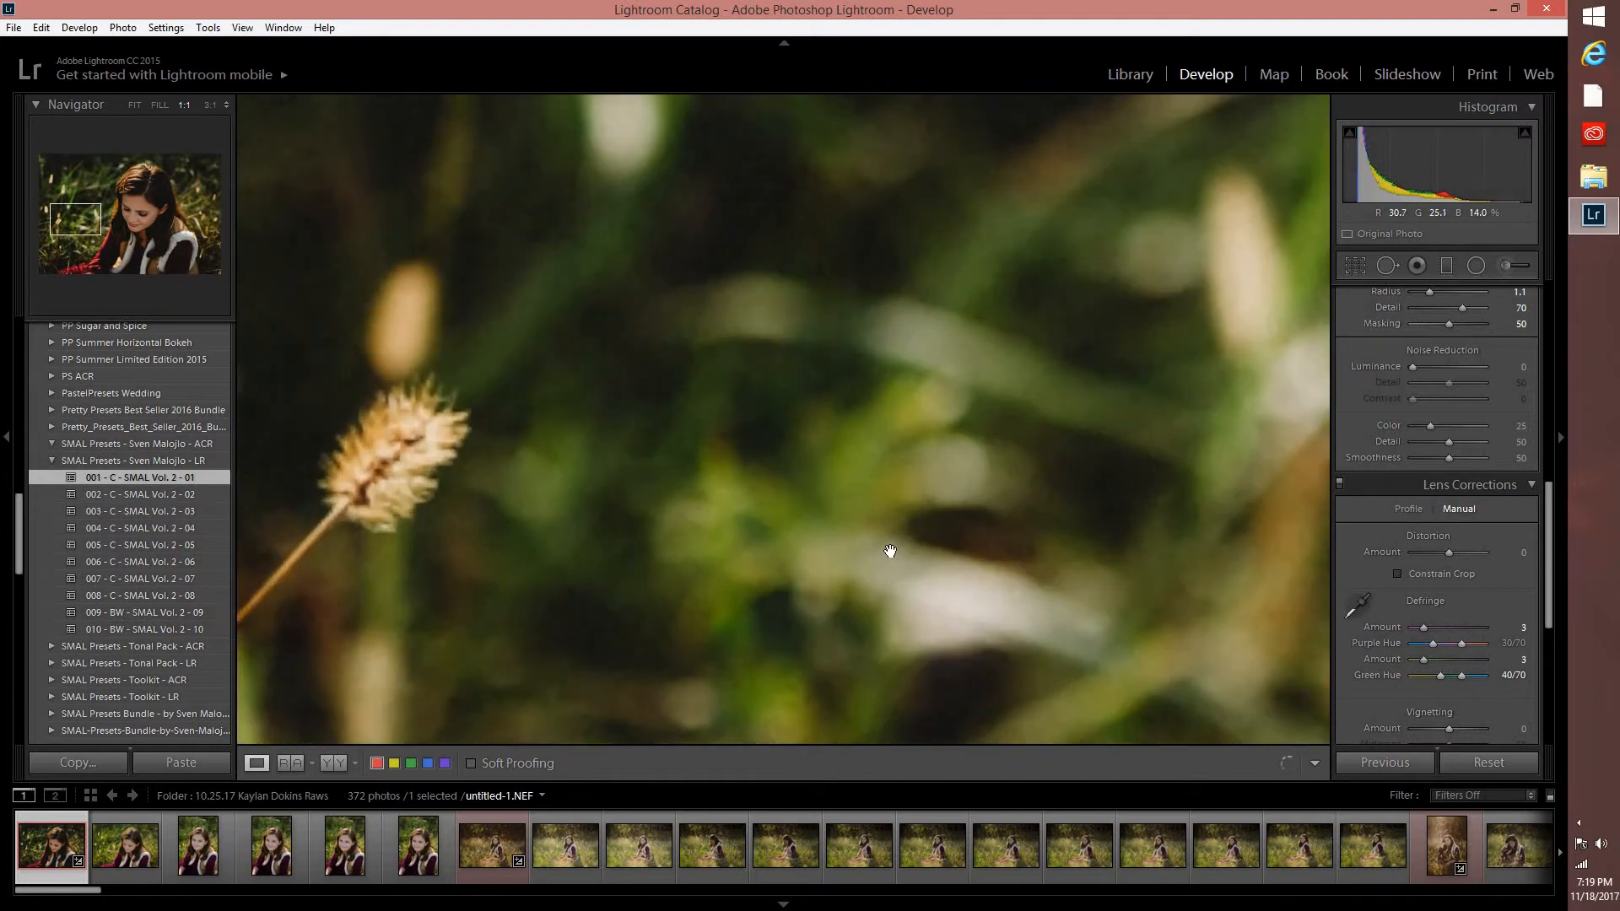
left_click_drag(1100, 466, 717, 460)
key("z")
Apply the TPCO-WP04 preset from the Tribe Photo Co - Wolf Pack group to the first photo.
scroll(127, 563, "down", 5)
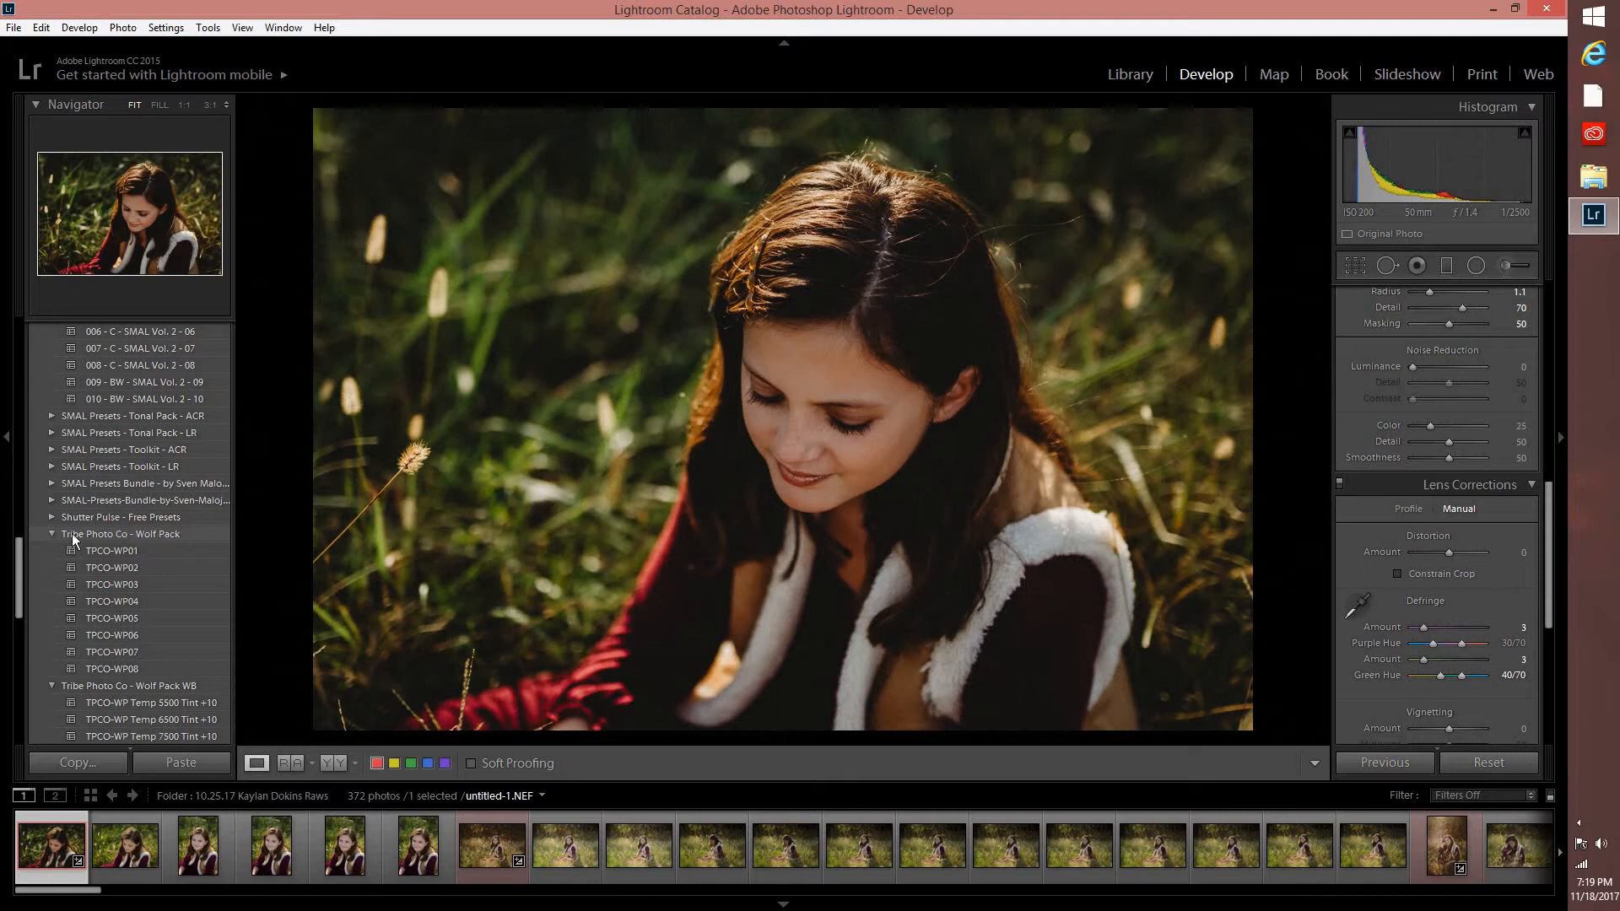
left_click(98, 596)
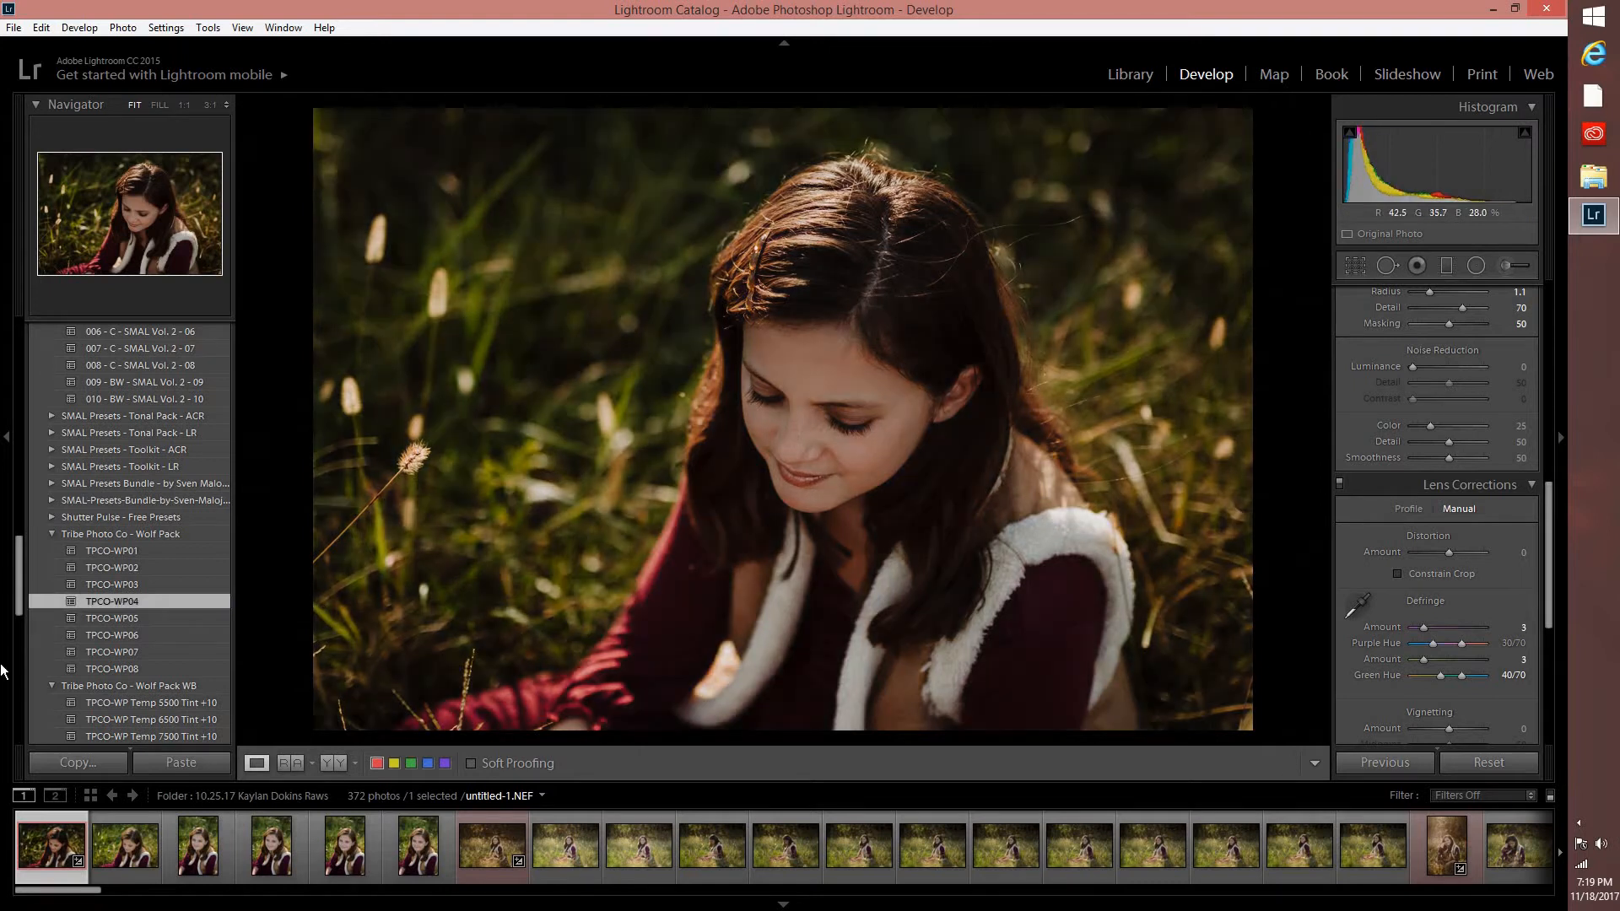
Review the edited photo untitled-7.NEF and compare untitled-20.NEF in the side-by-side before and after view.
left_click(474, 869)
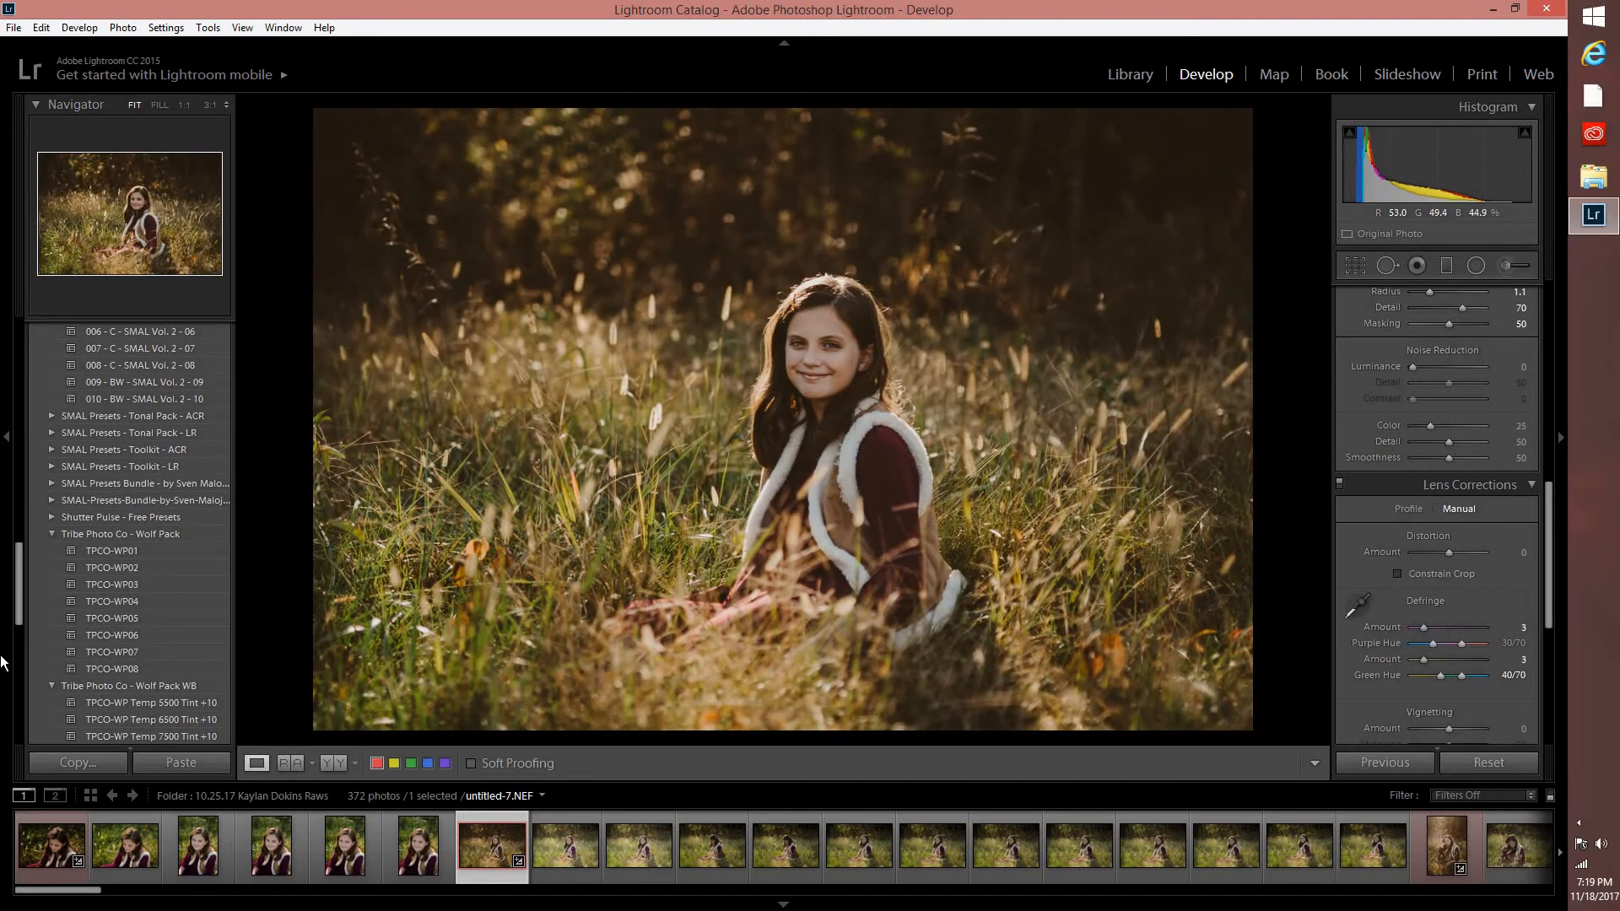
scroll(169, 671, "down", 10)
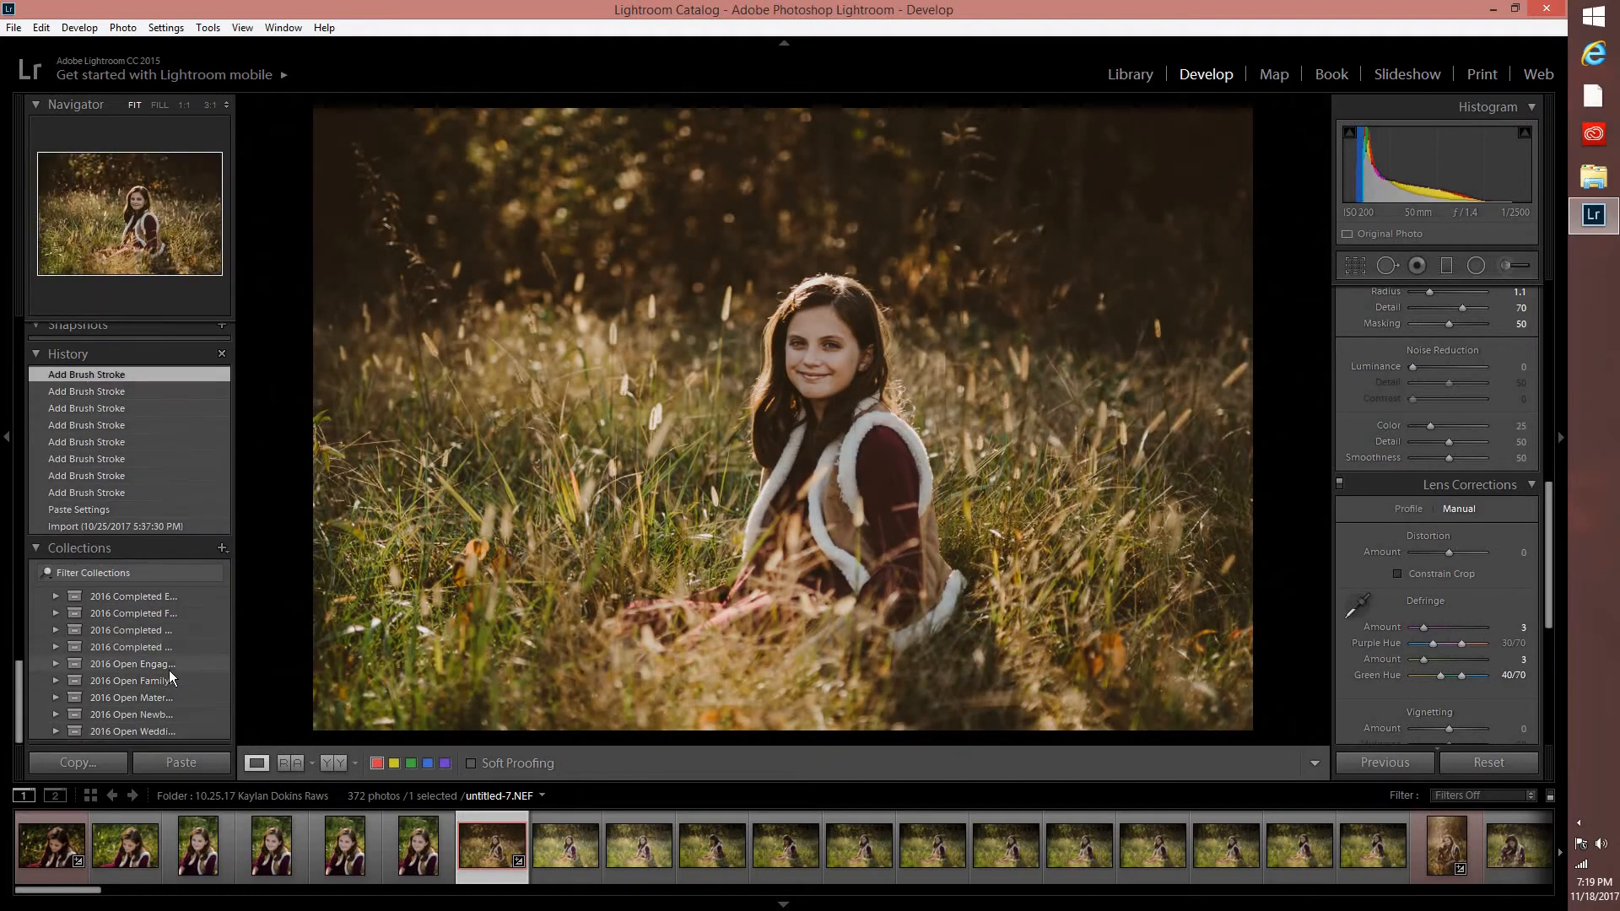
scroll(140, 667, "up", 5)
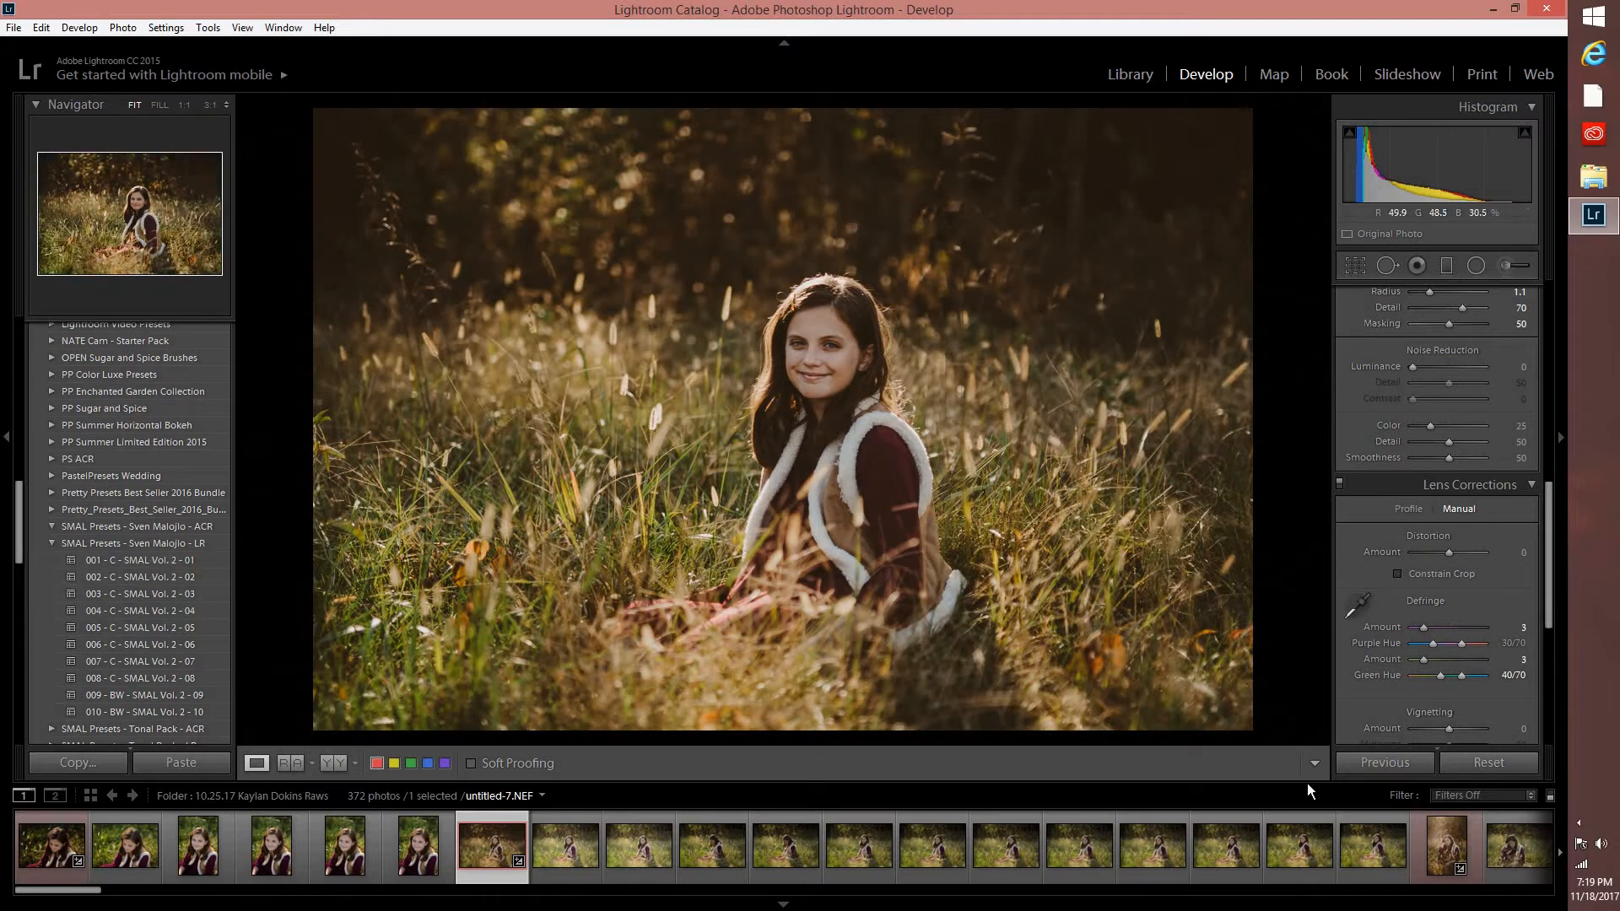
scroll(962, 848, "down", 3)
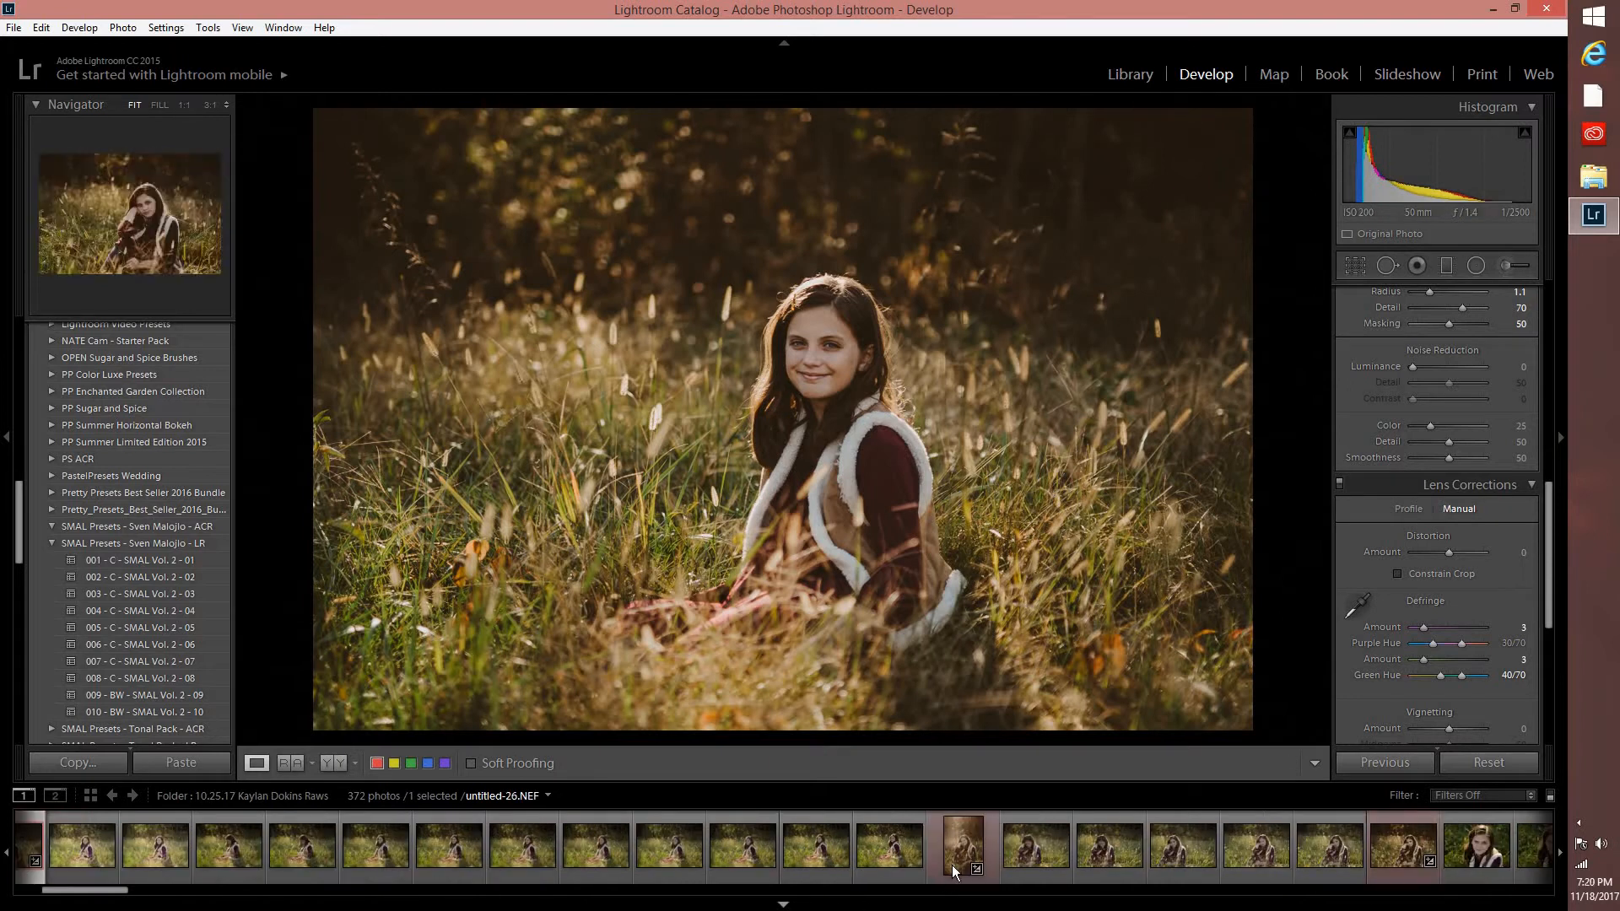
left_click(942, 852)
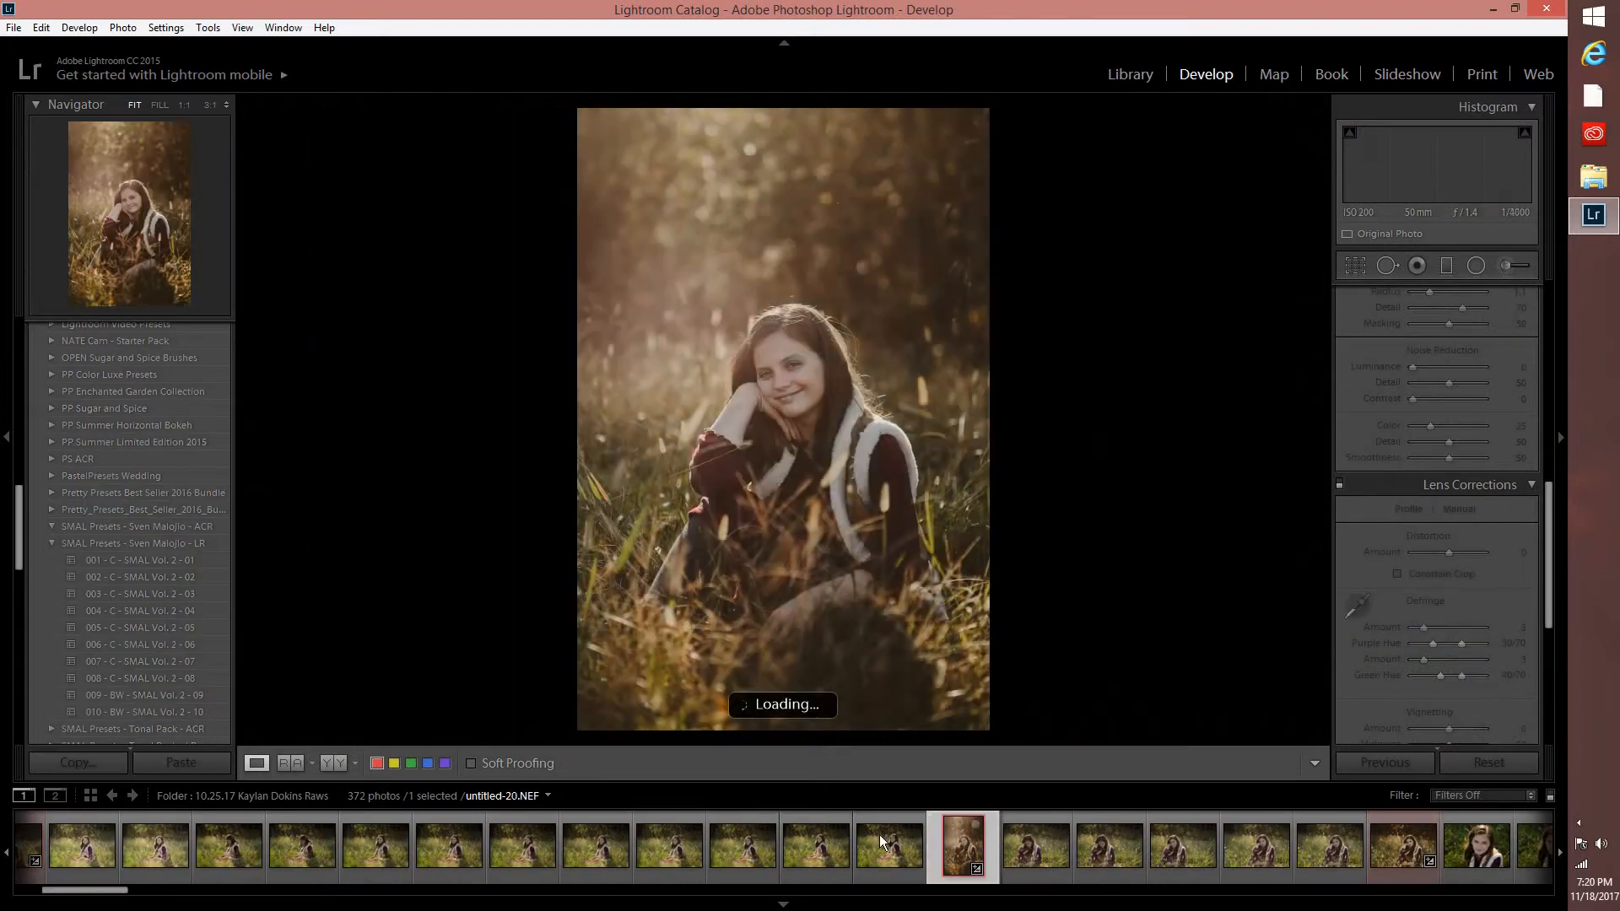
left_click(336, 766)
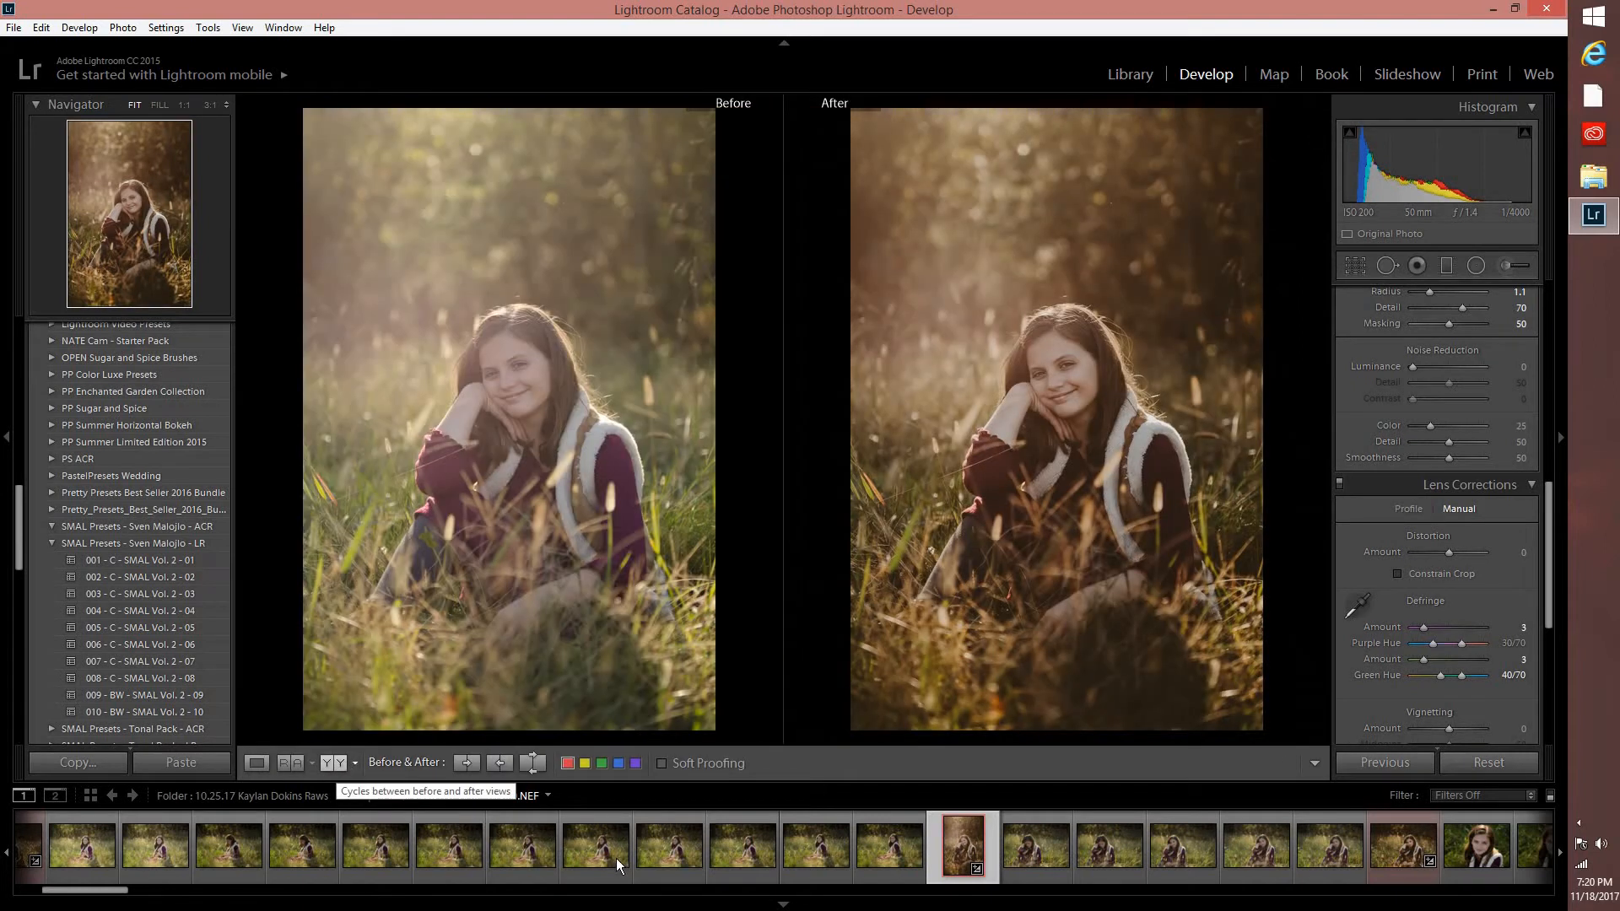
Open untitled-29.NEF in the before and after view and examine the available Adjustment Brush effect presets.
scroll(1012, 851, "down", 3)
left_click(1134, 847)
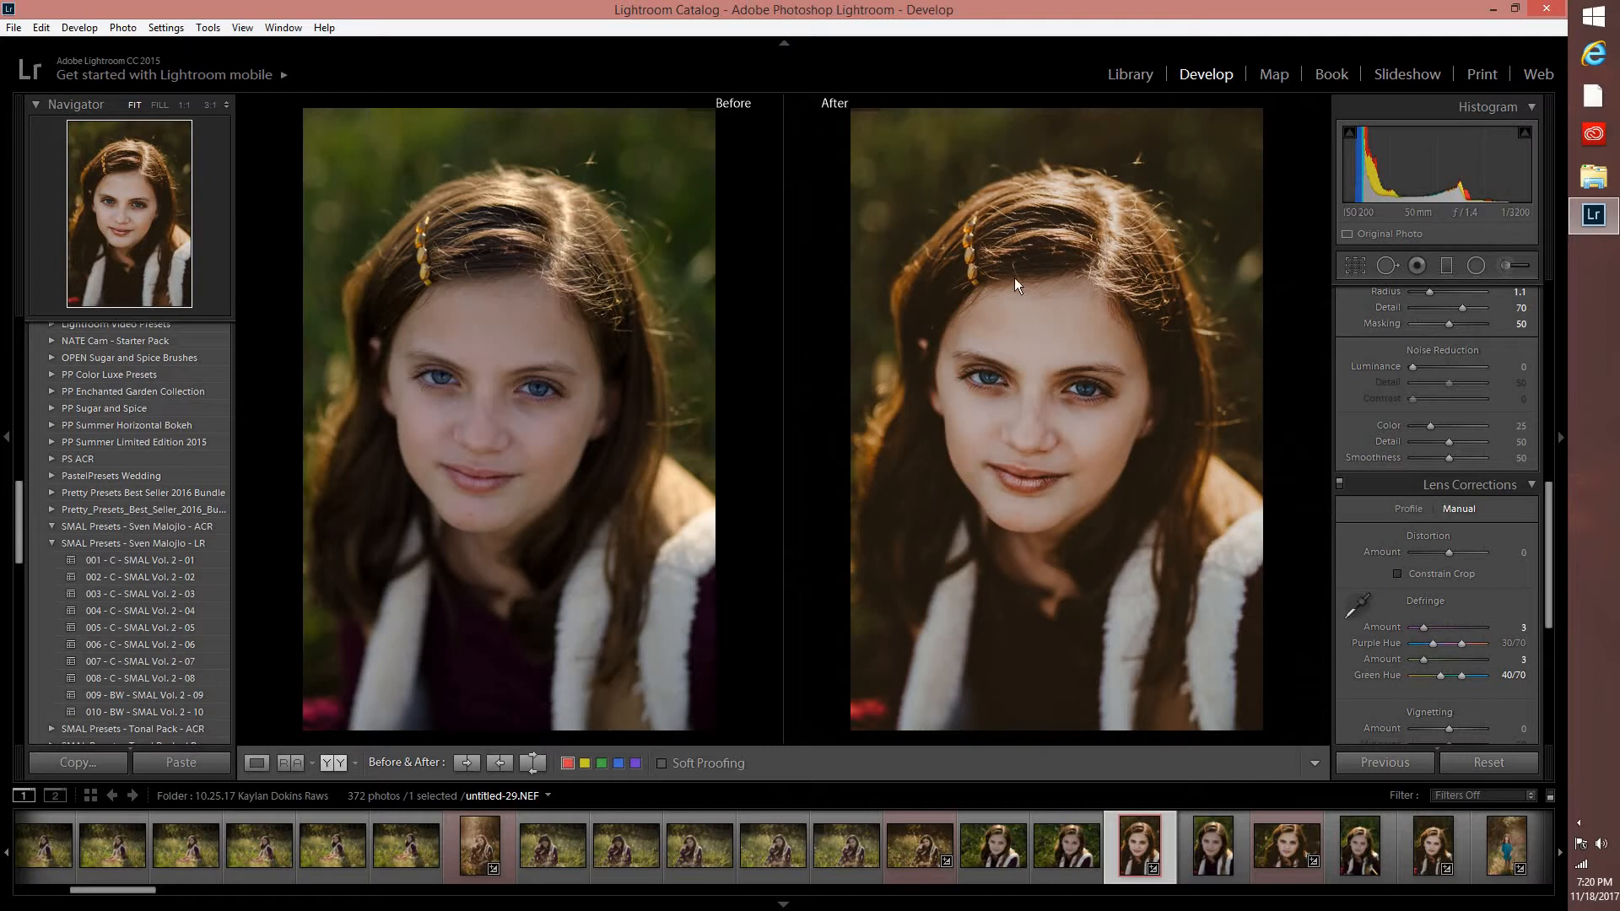
left_click(1499, 266)
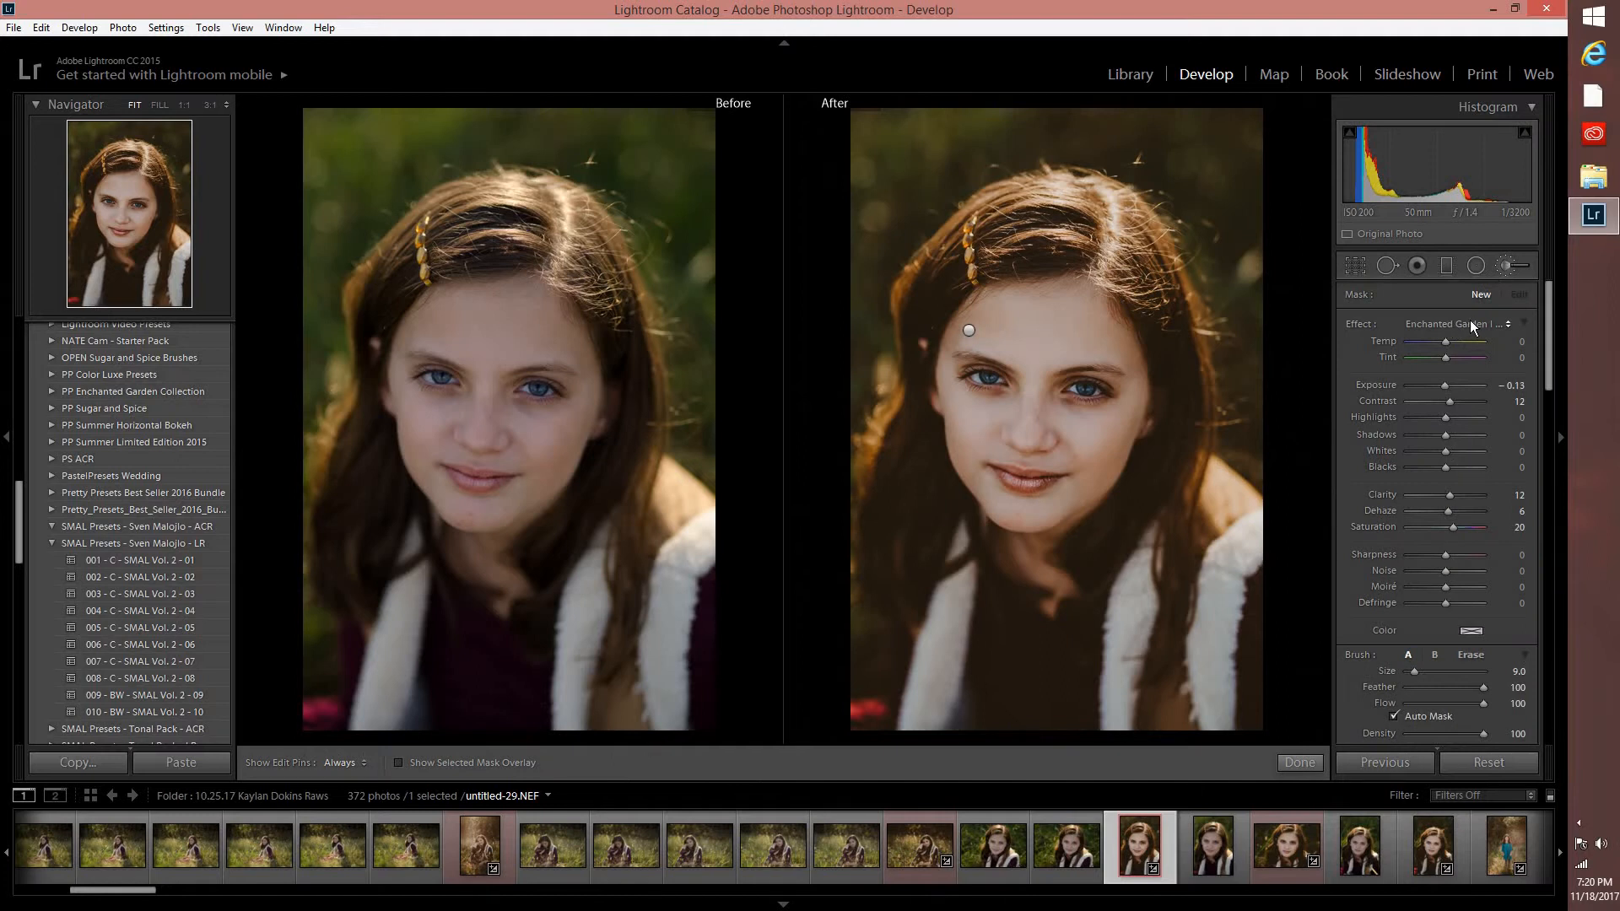
left_click(1470, 321)
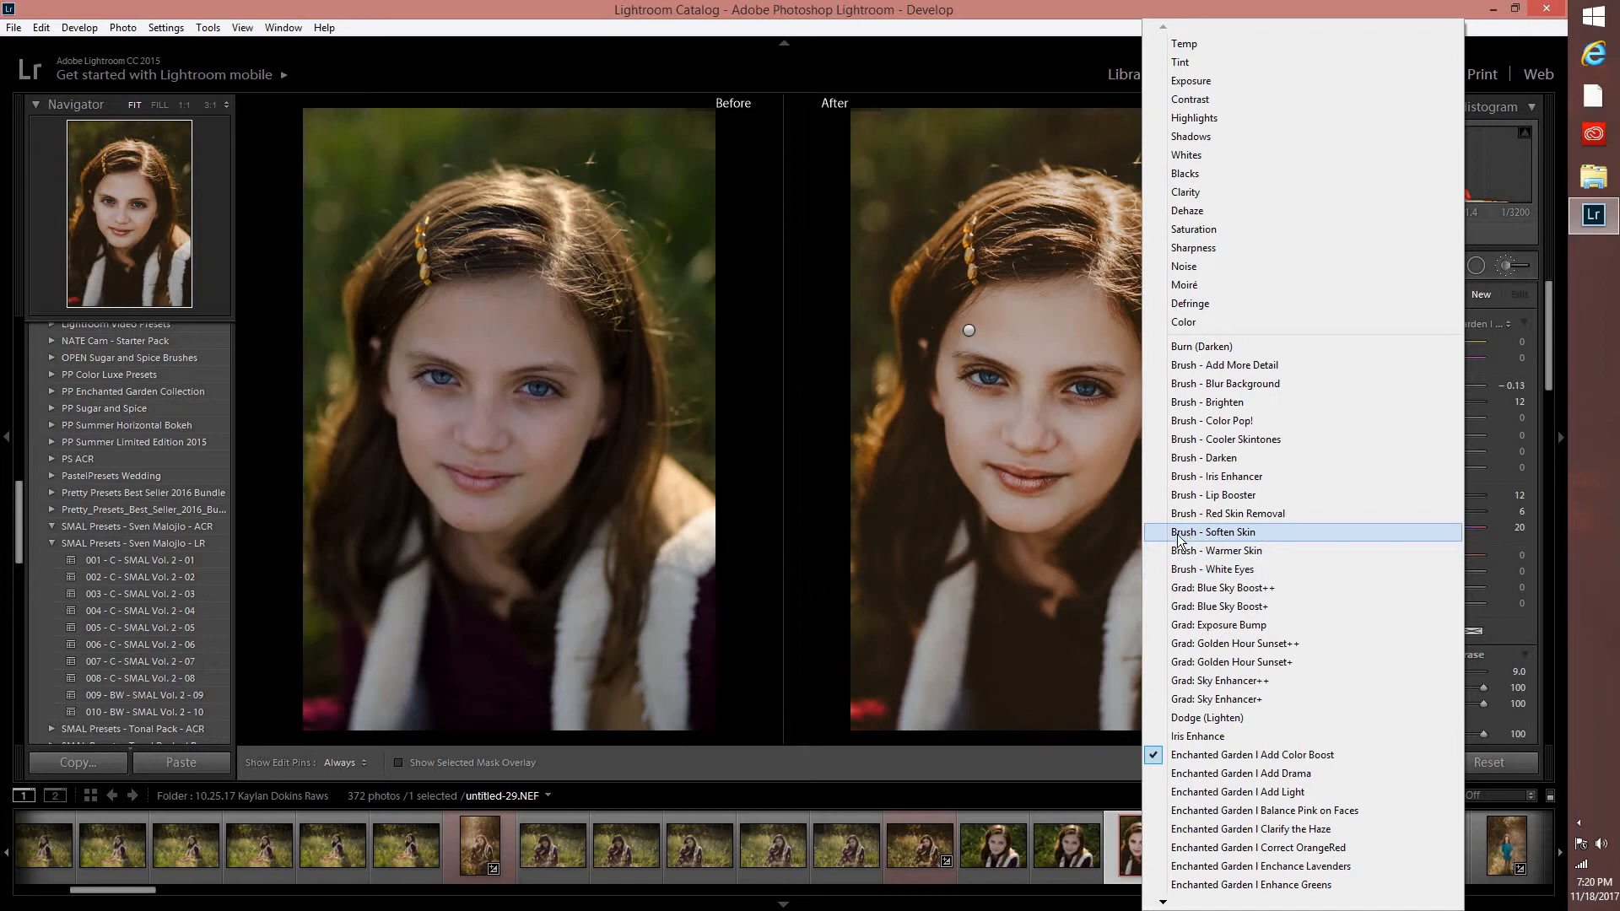
left_click(1010, 234)
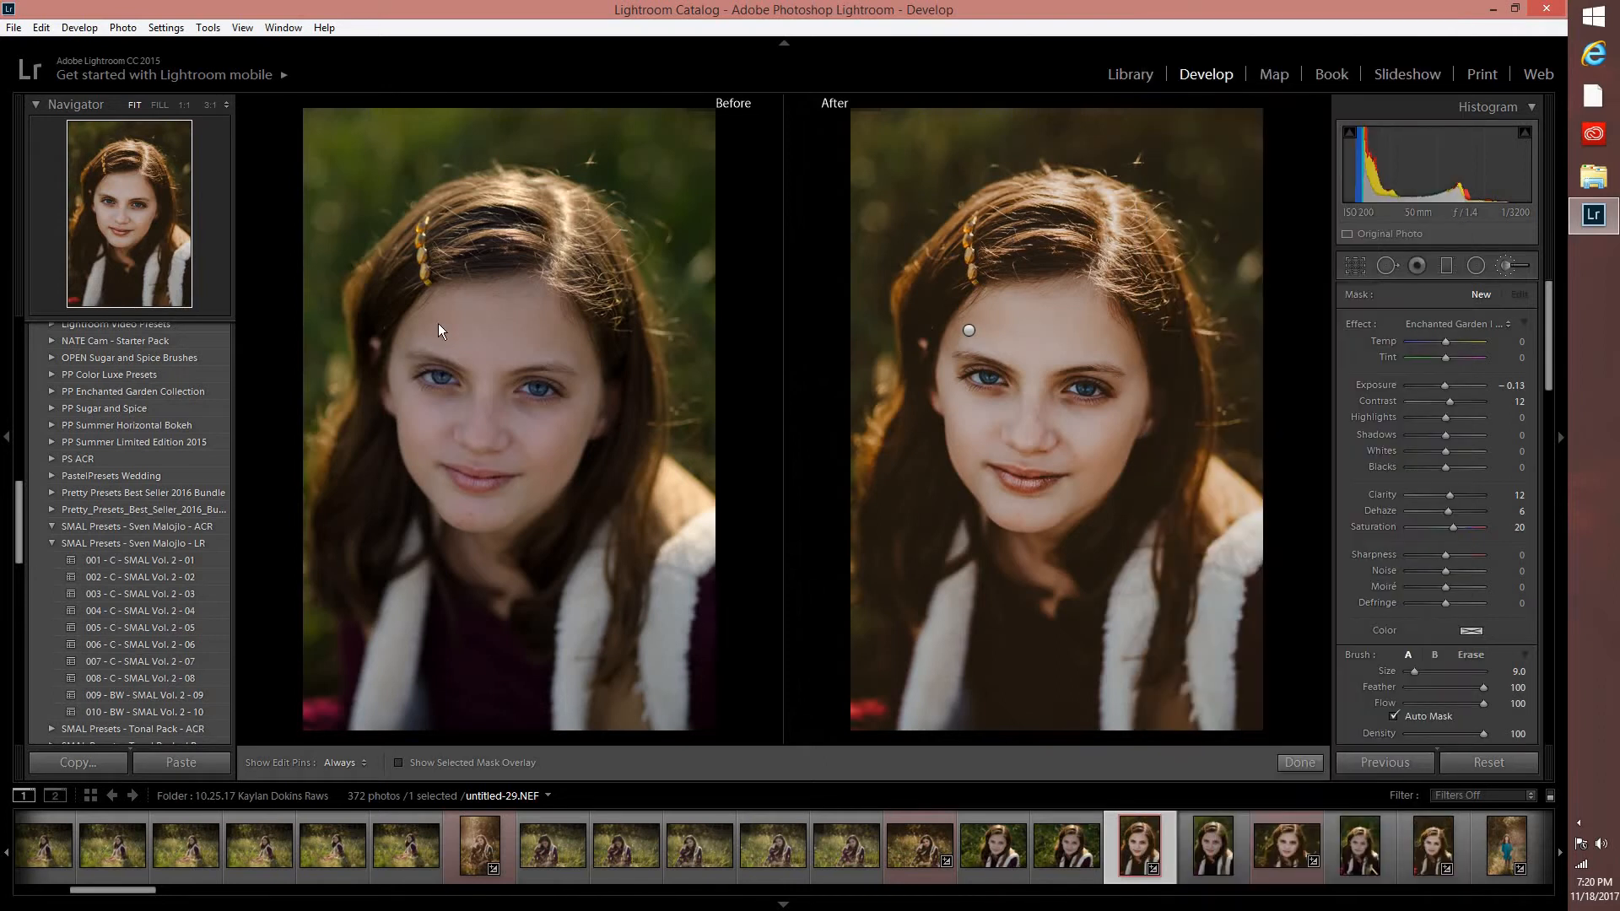
right_click(1010, 235)
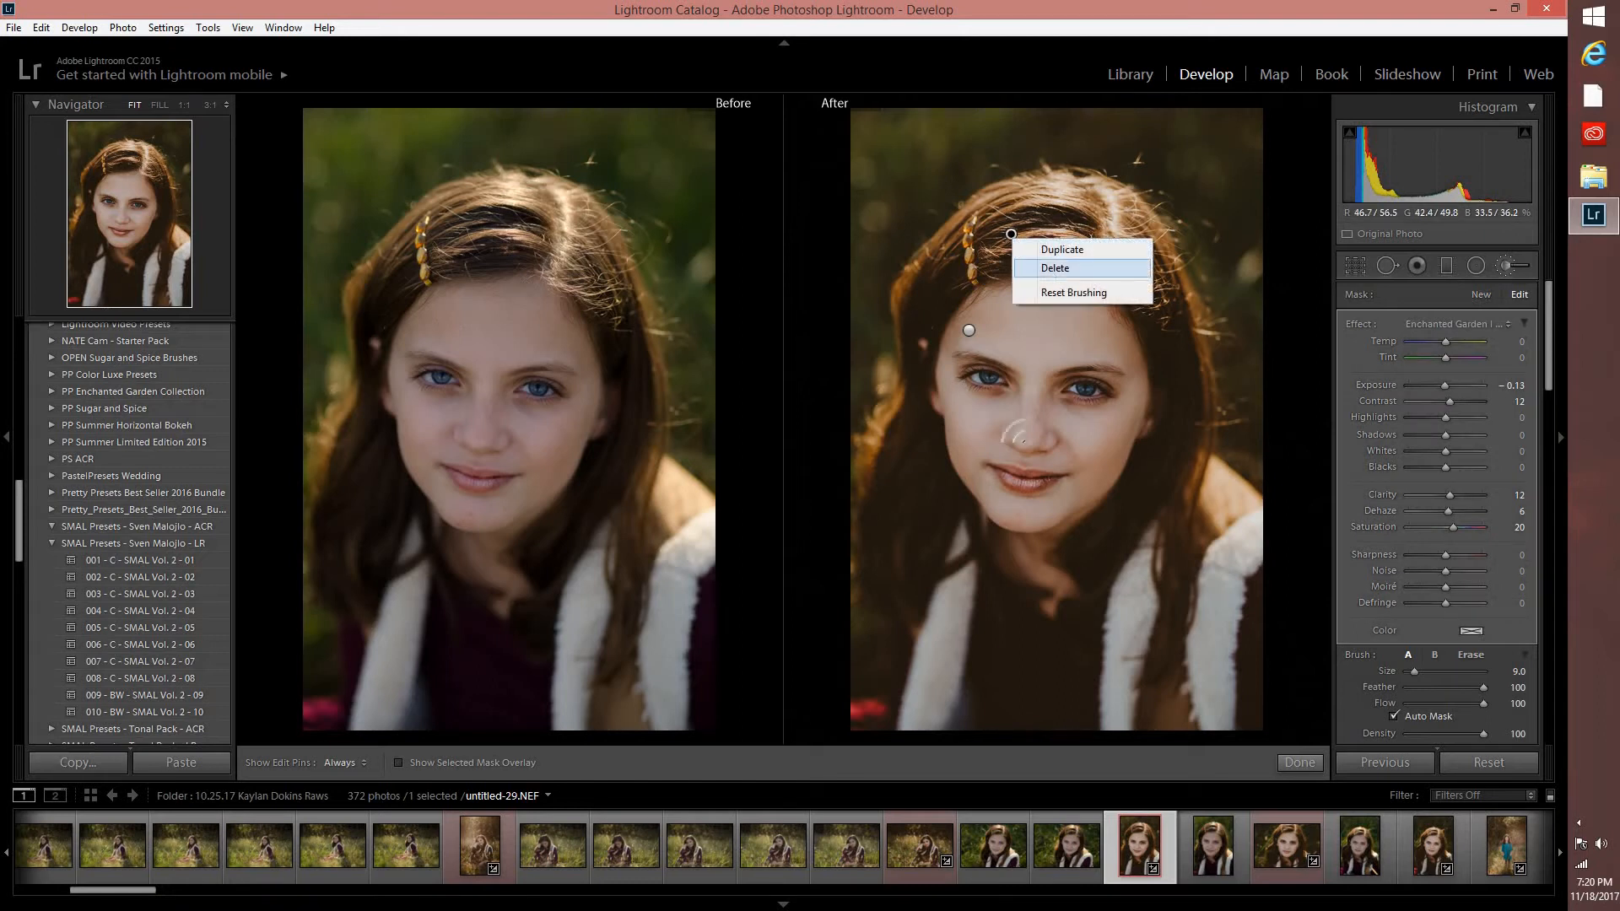
left_click(1054, 268)
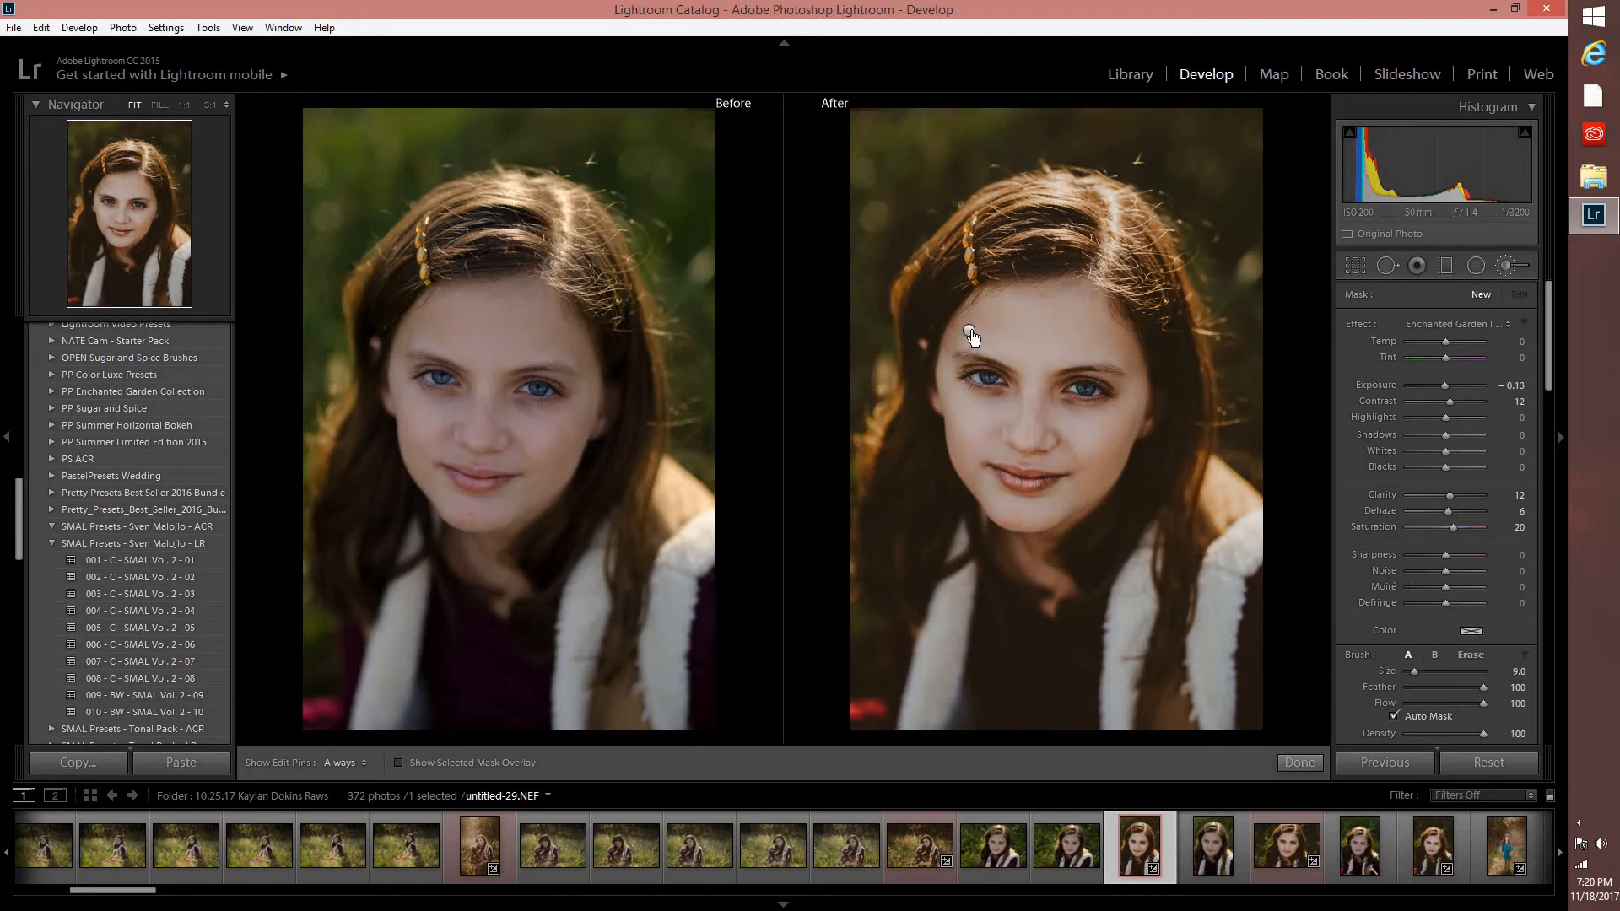
Inspect the settings of the existing Brush - Soften Skin adjustment on the girl's forehead, and finish the Adjustment Brush session.
left_click(969, 332)
mouse_move(969, 329)
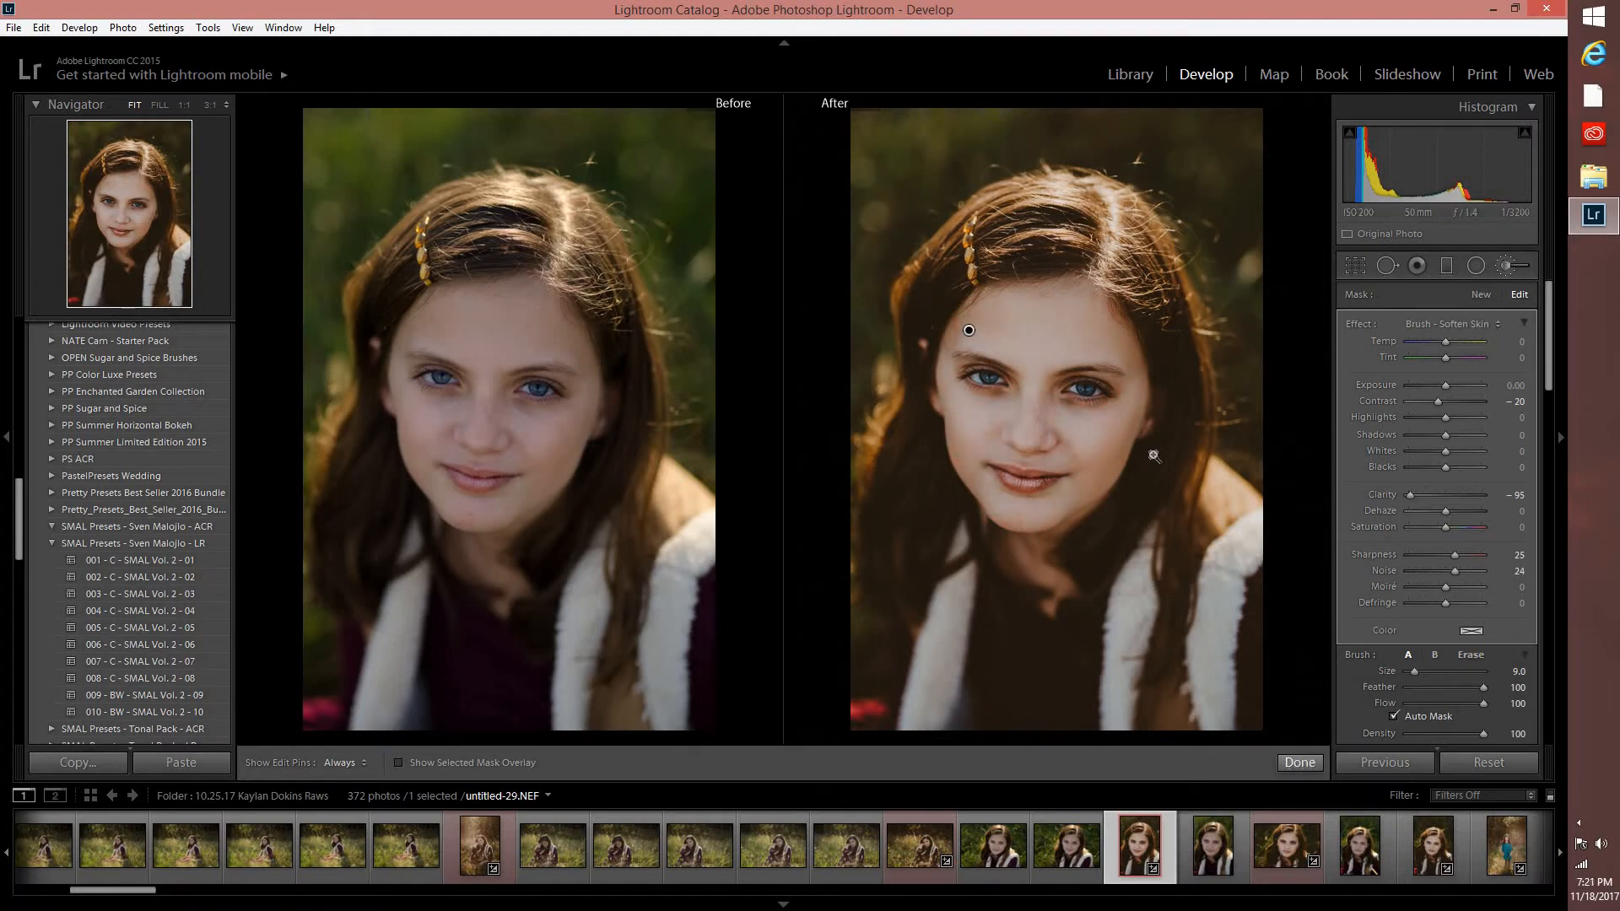
left_click(1298, 763)
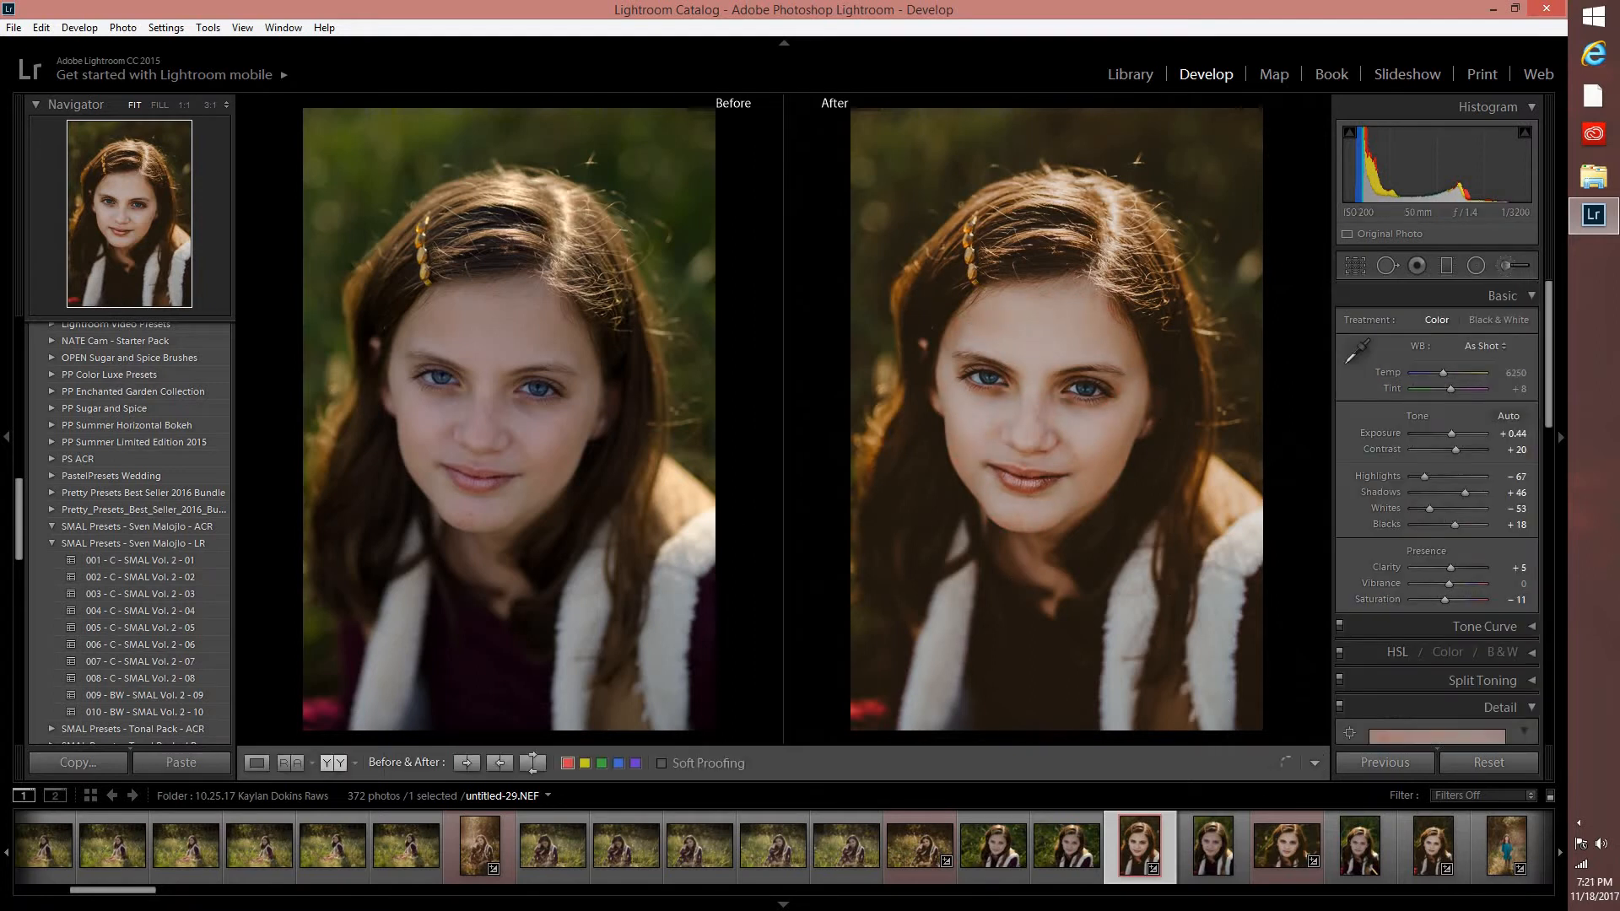
Send untitled-29.NEF to Adobe Photoshop CC 2017 for editing and fit the image to the screen.
right_click(1157, 645)
mouse_move(1164, 469)
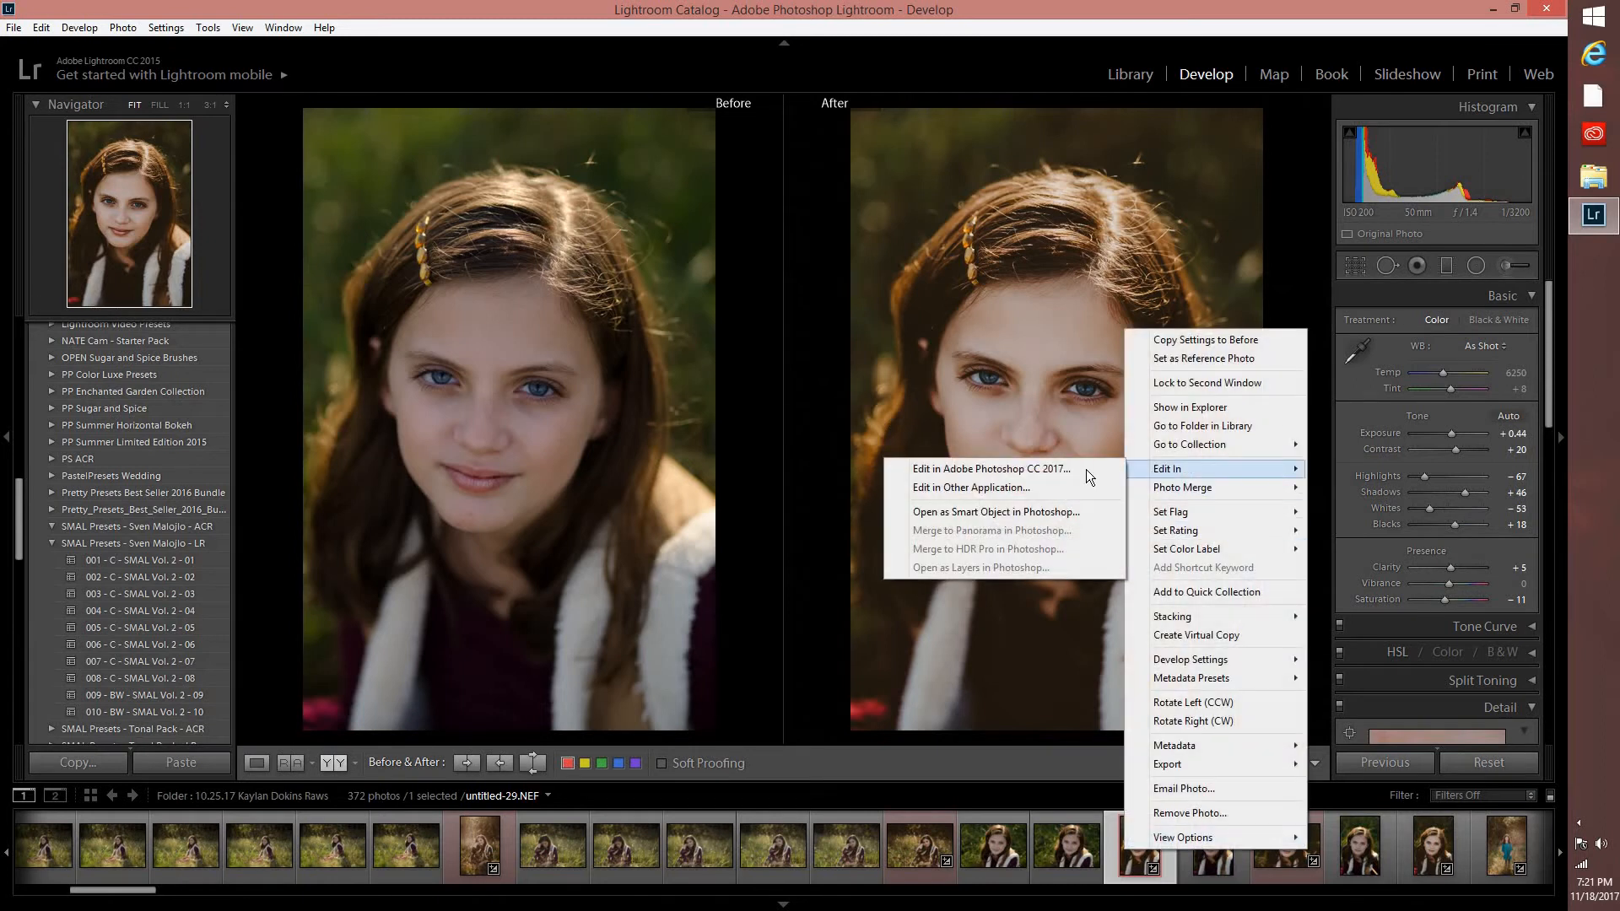
left_click(1086, 470)
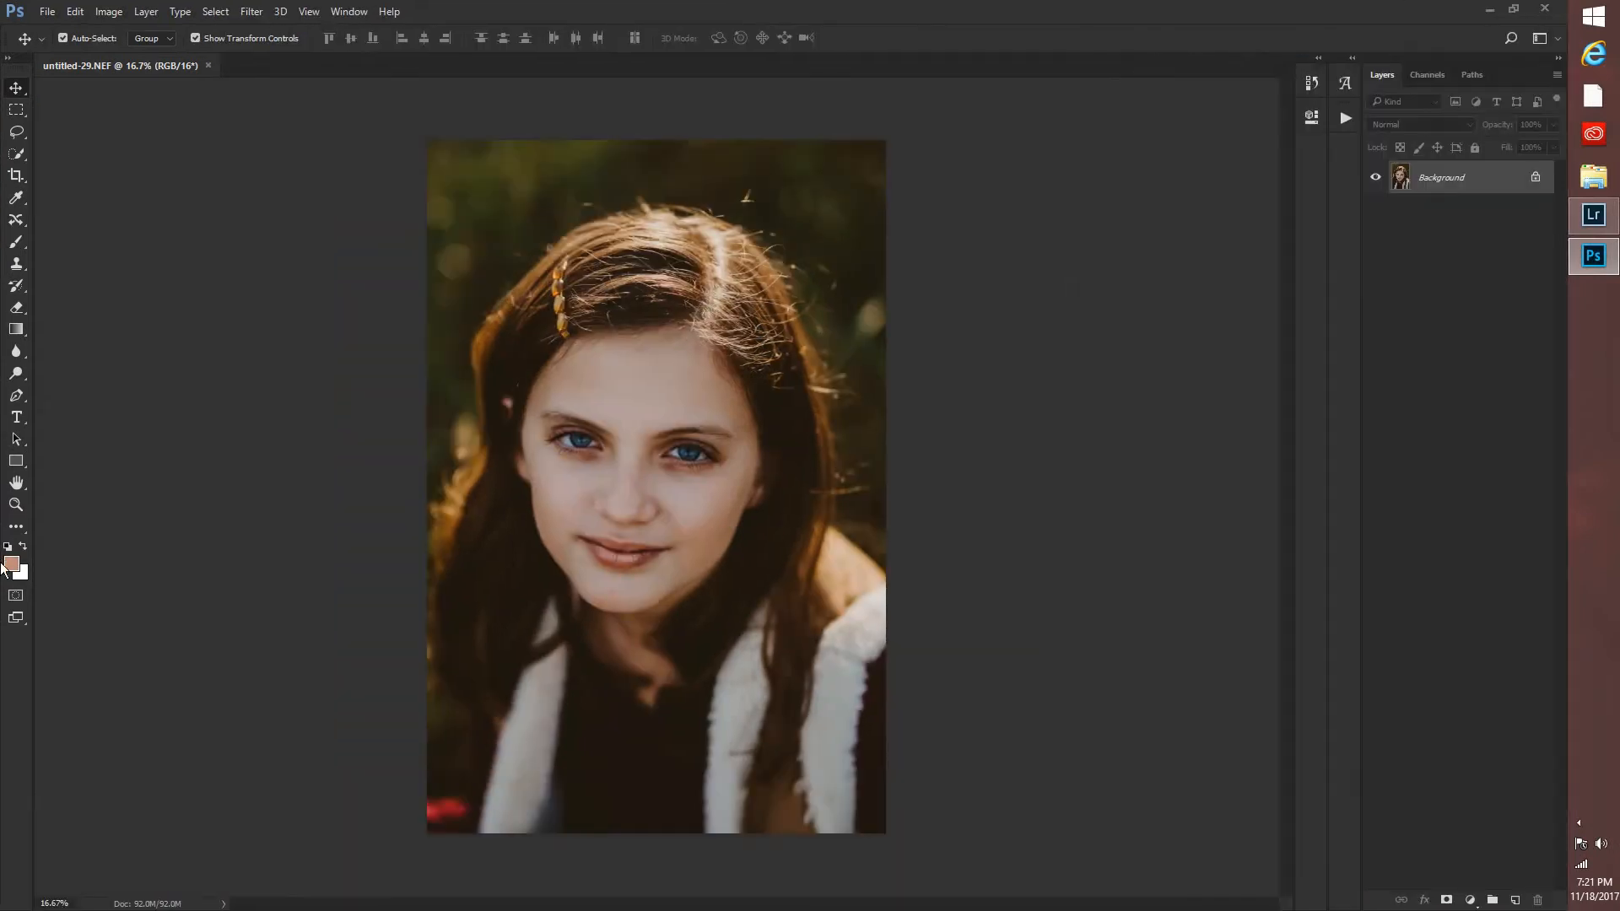
key("z")
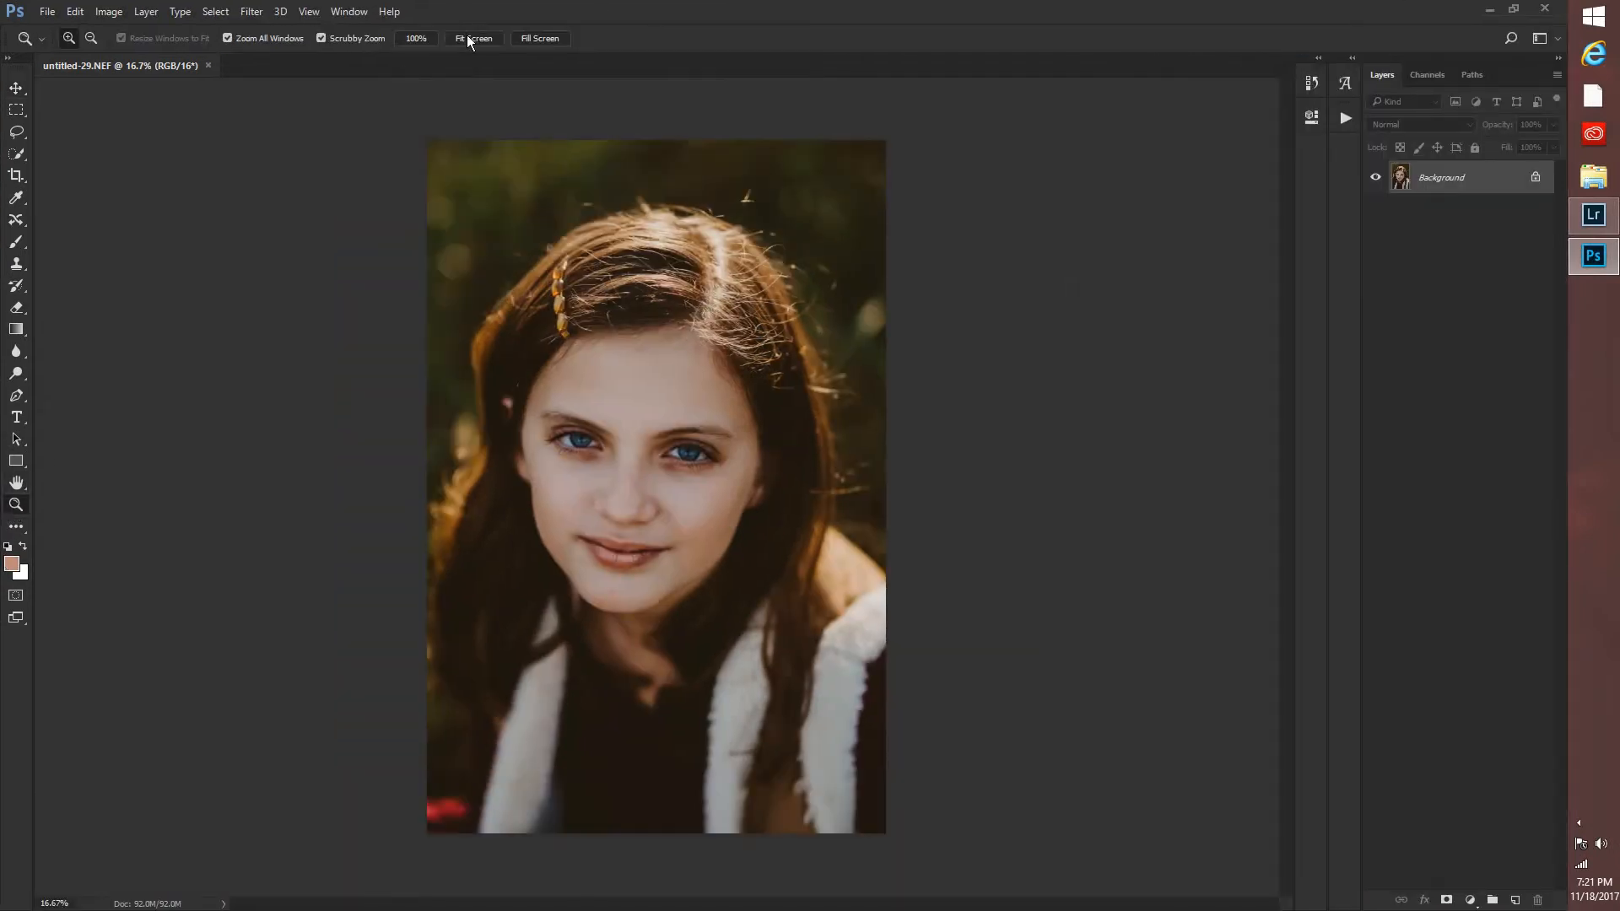
left_click(473, 38)
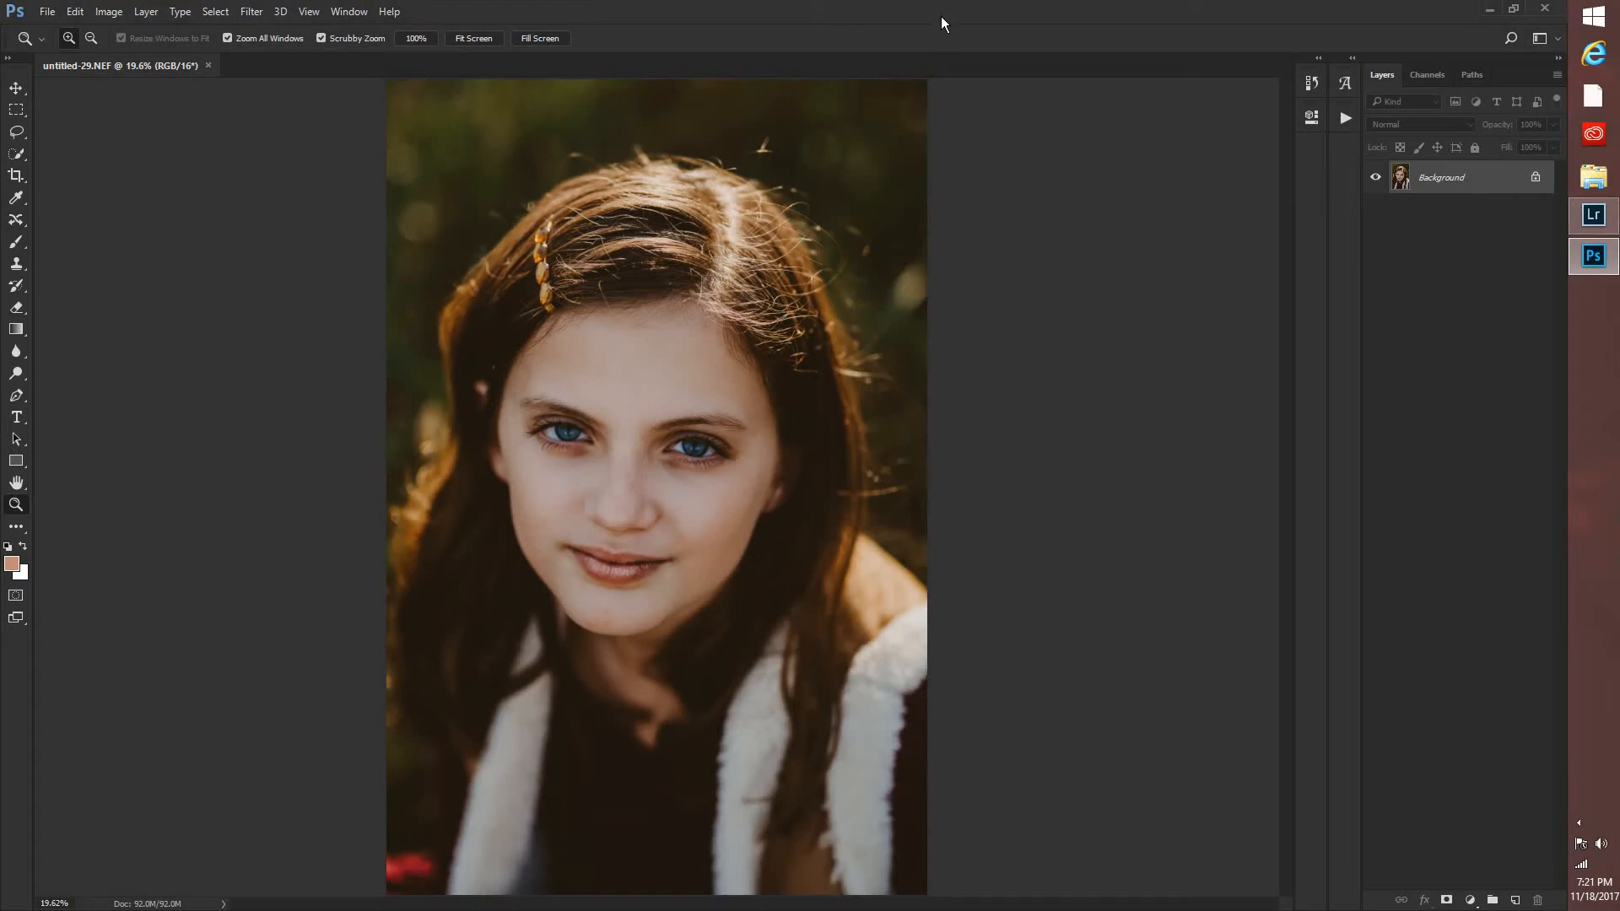
Run the SMOOTHER: No Detail action from the GTG - Innocence Retouch set on the portrait.
left_click(1345, 118)
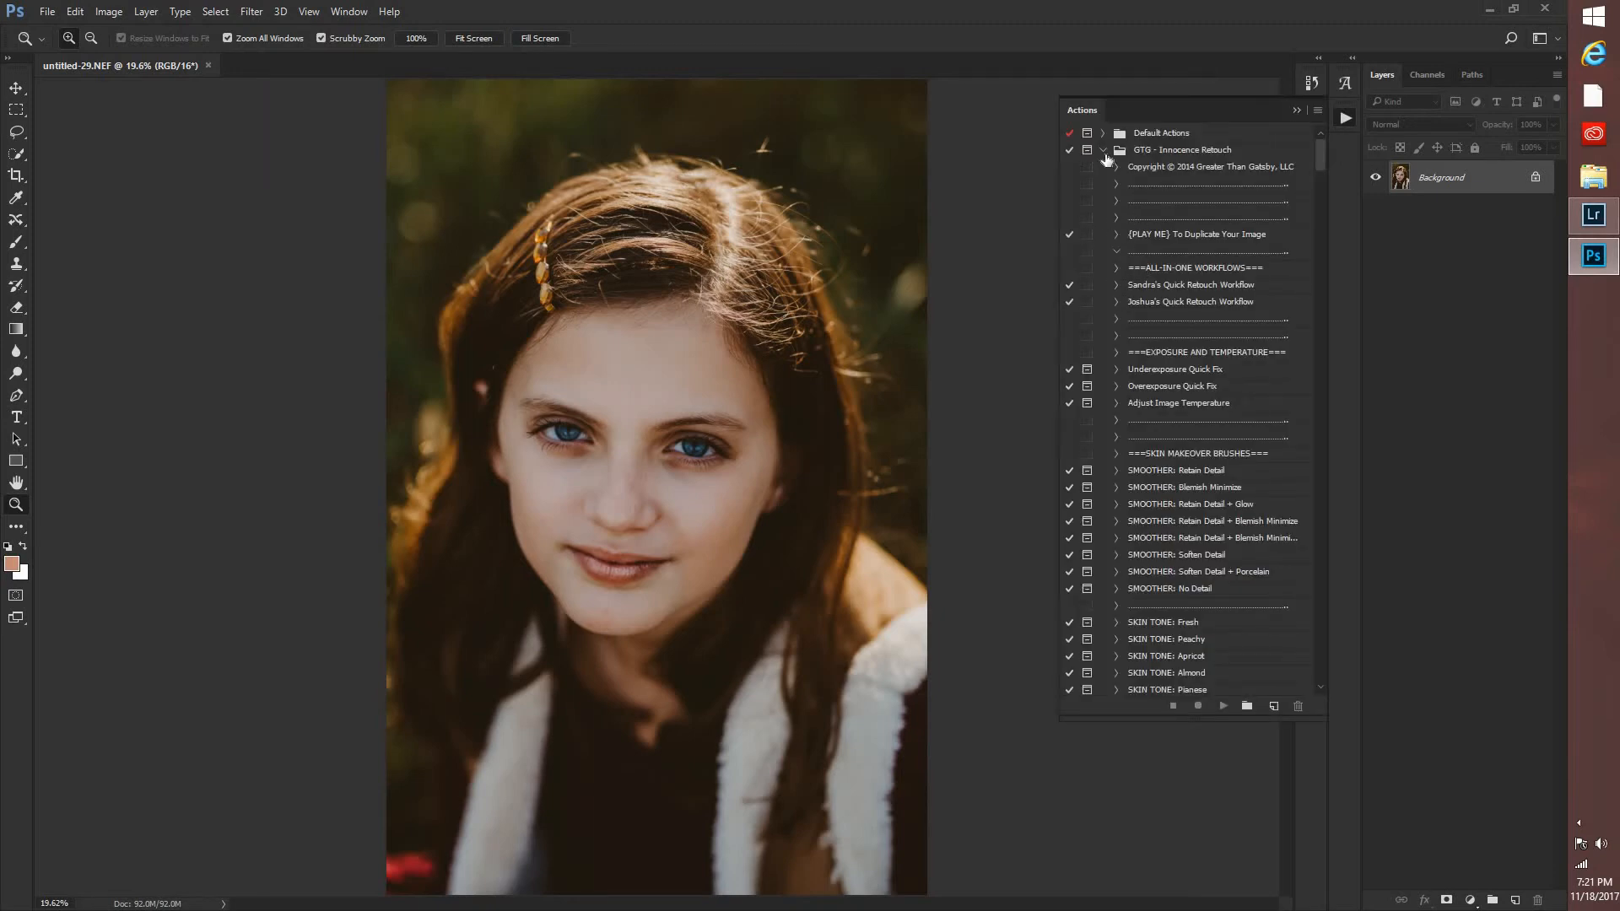
left_click(1152, 589)
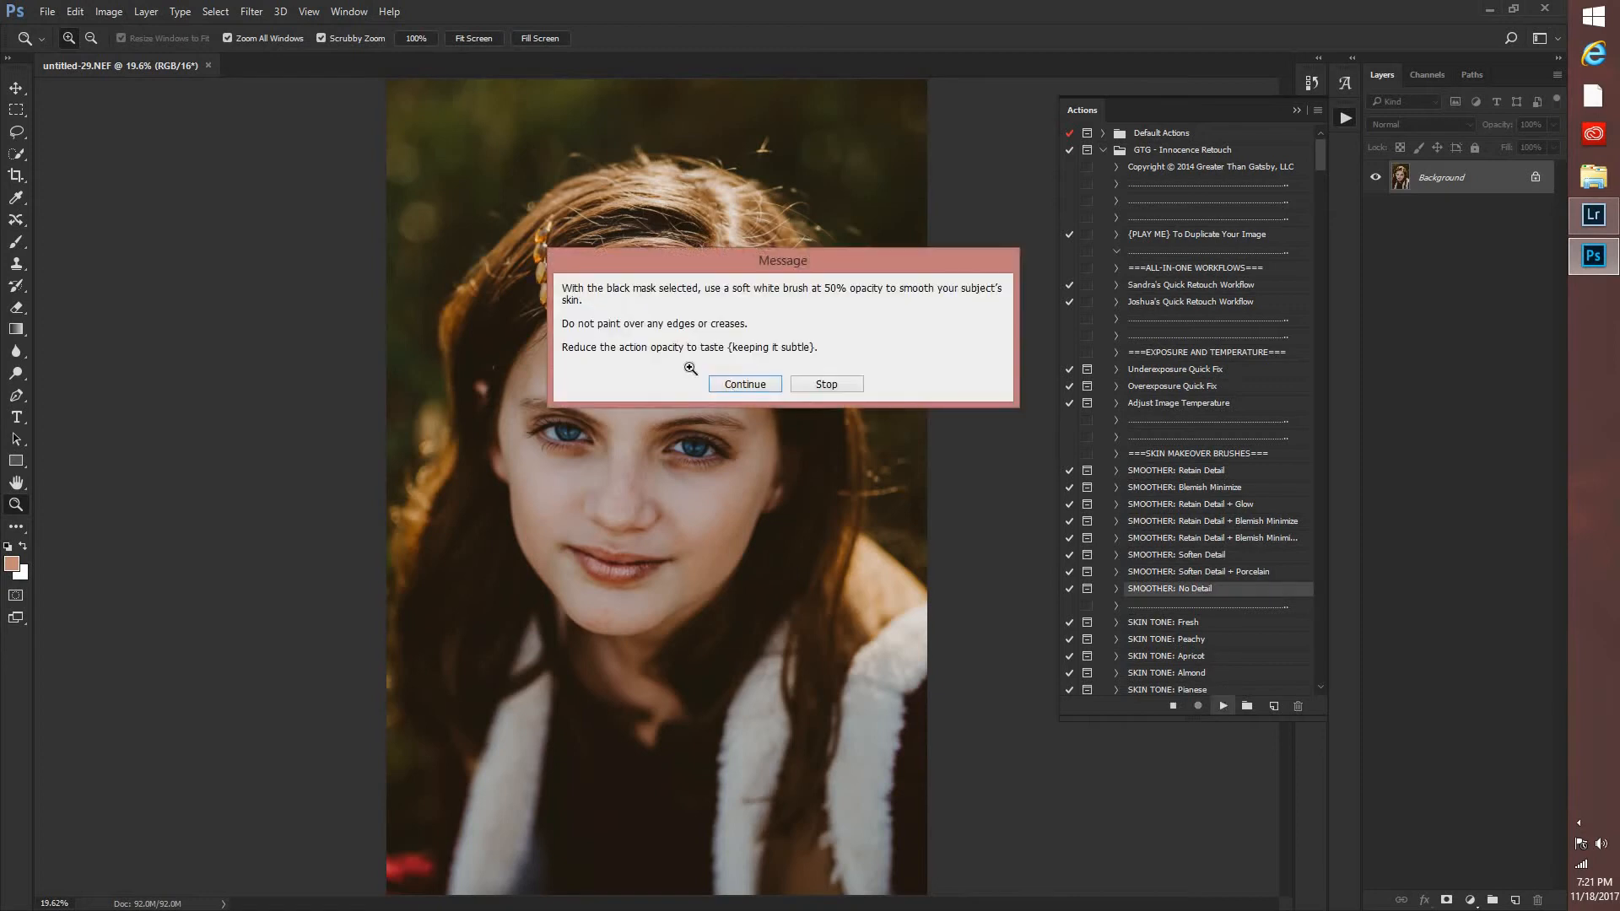
key("Return")
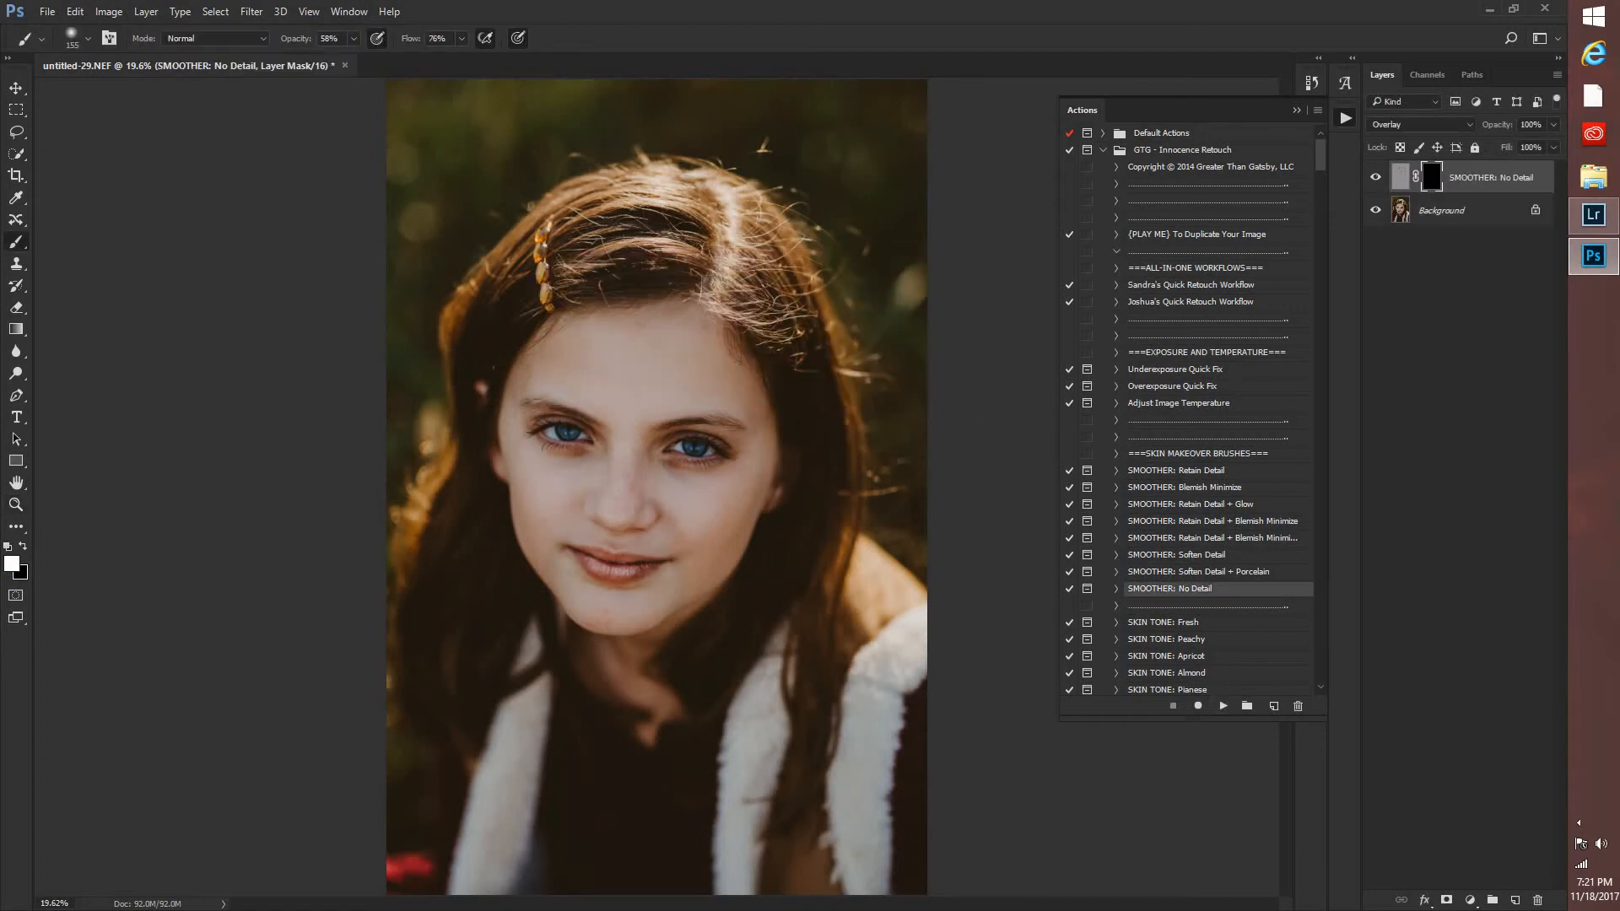
Paint skin smoothing into the layer mask over the forehead with a soft 432 px brush, and over the face with a 114 px brush.
right_click(586, 353)
left_click(750, 377)
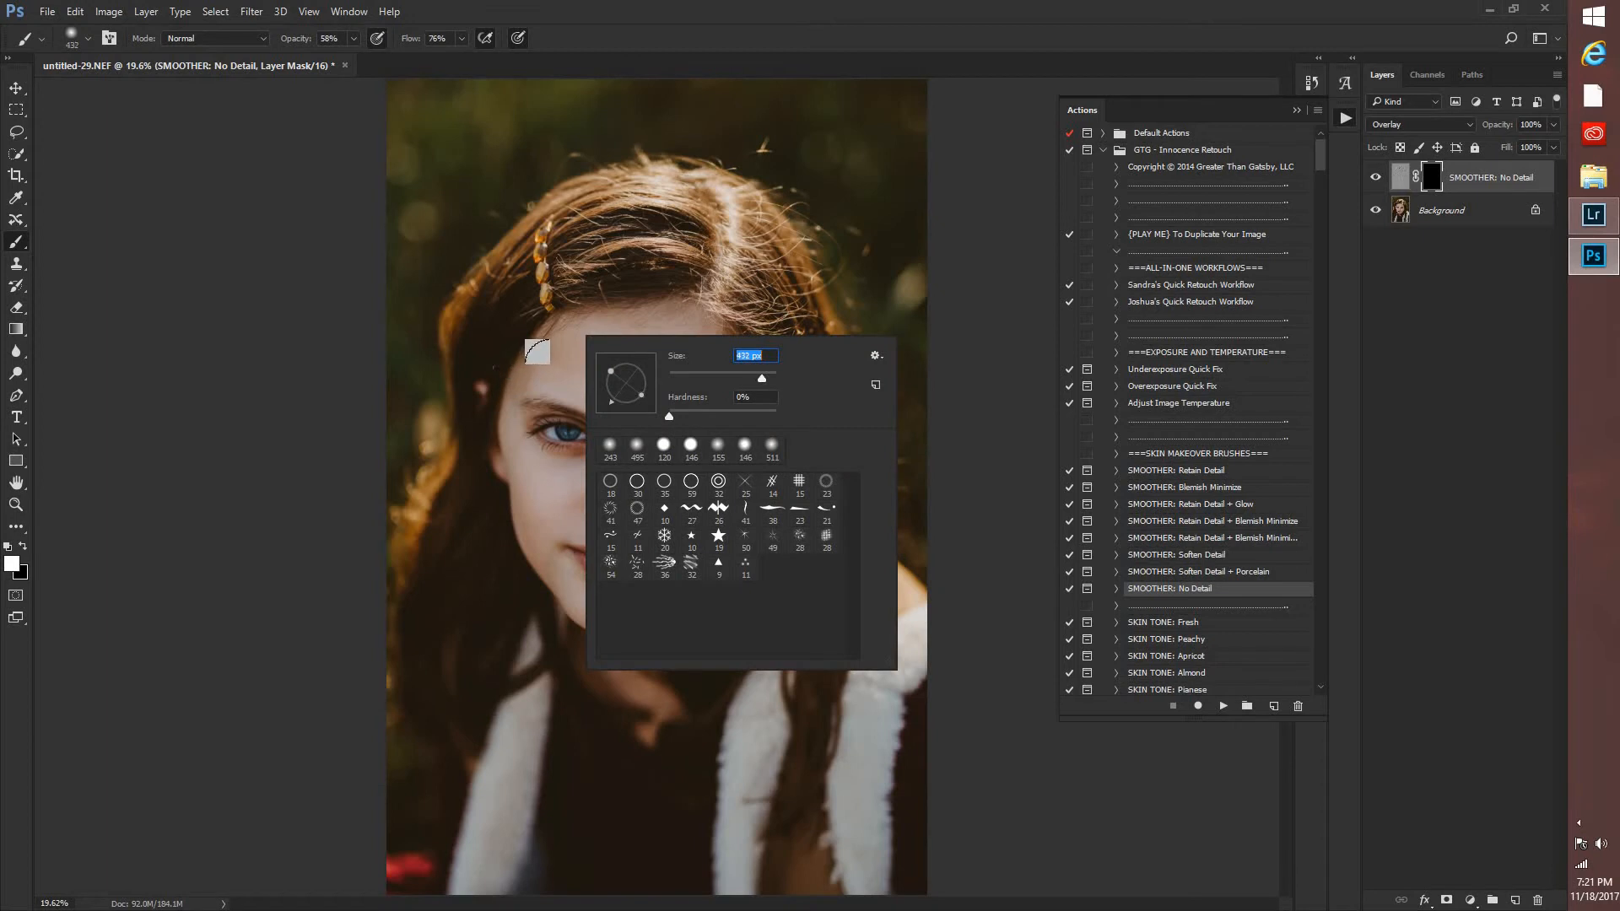
mouse_move(582, 361)
left_mouse_down()
mouse_move(556, 351)
mouse_move(668, 346)
mouse_move(679, 364)
mouse_move(659, 371)
mouse_move(702, 365)
mouse_move(638, 342)
left_mouse_up()
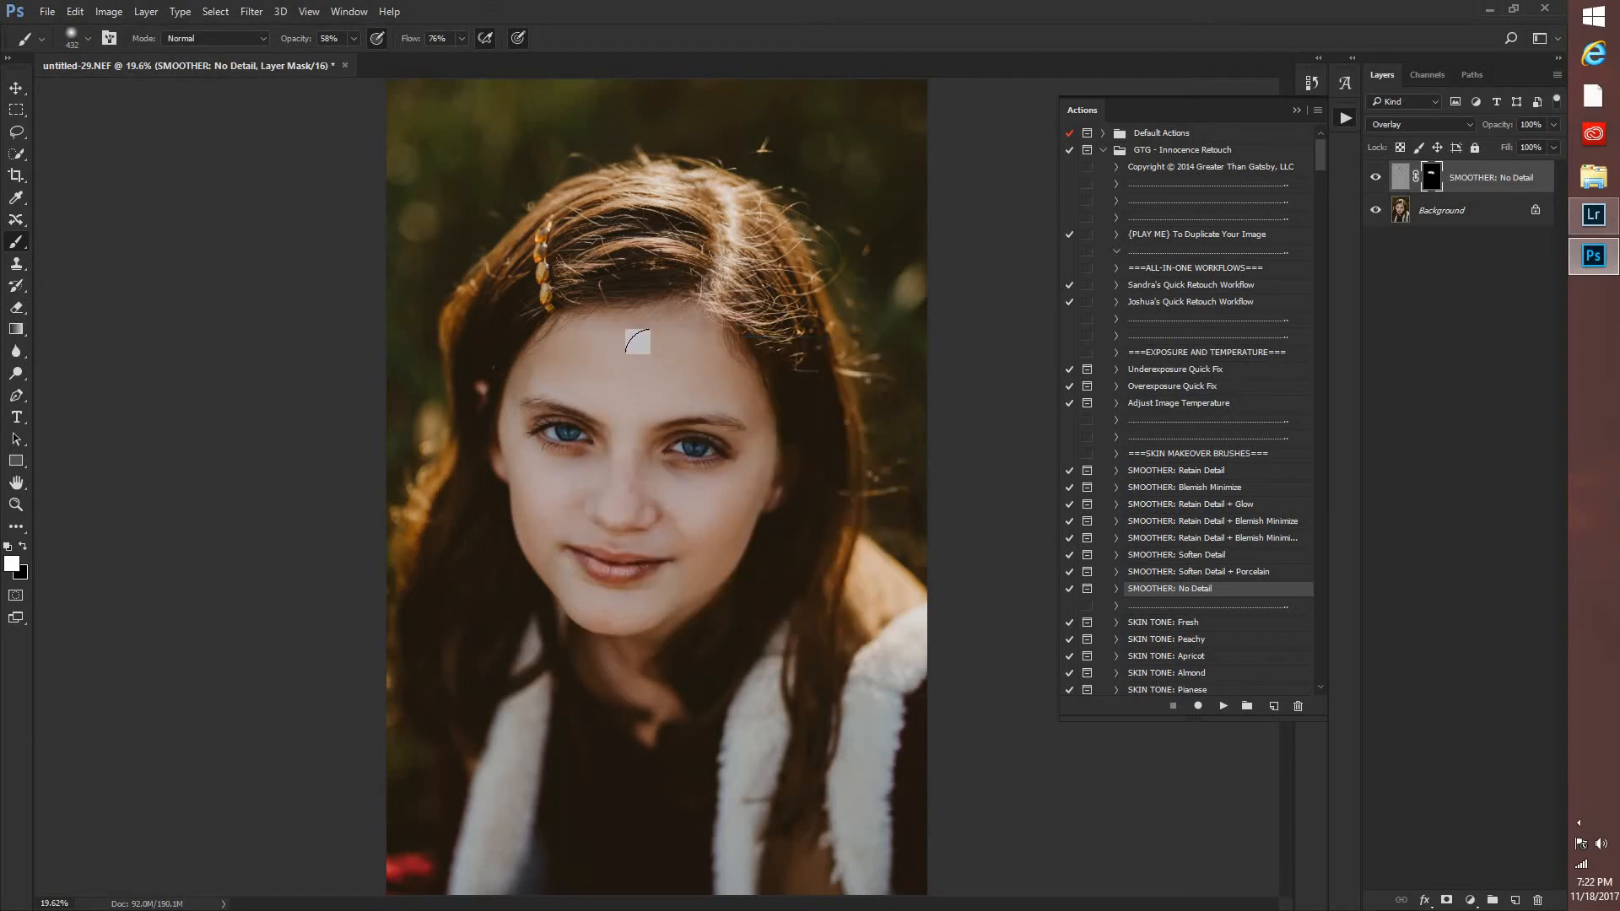
right_click(653, 355)
left_click(799, 394)
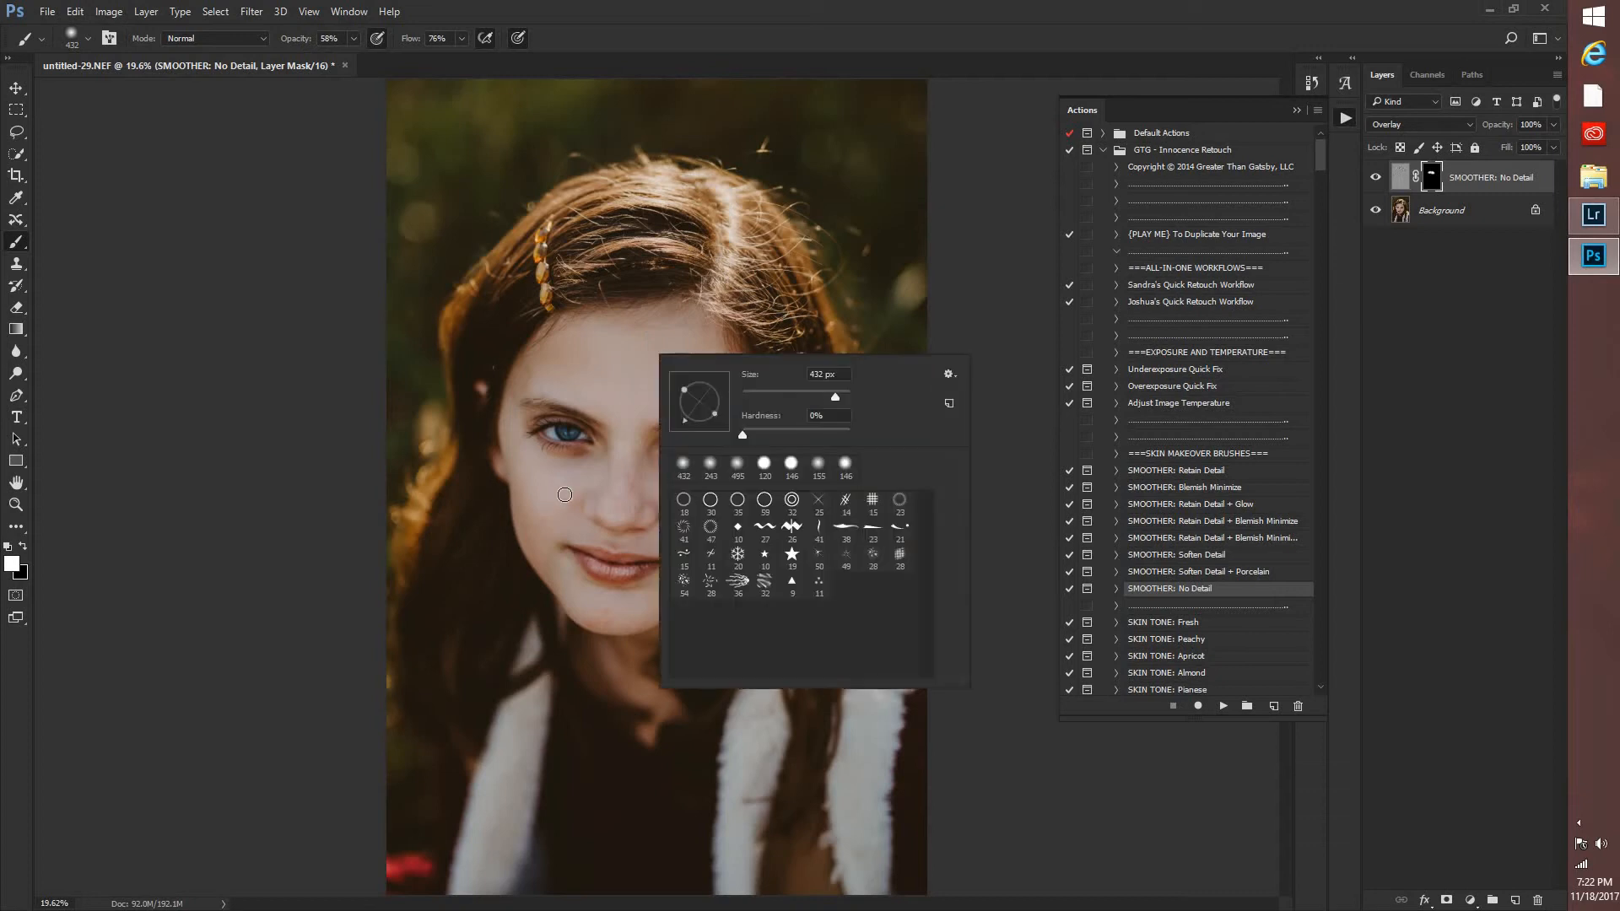
key("Return")
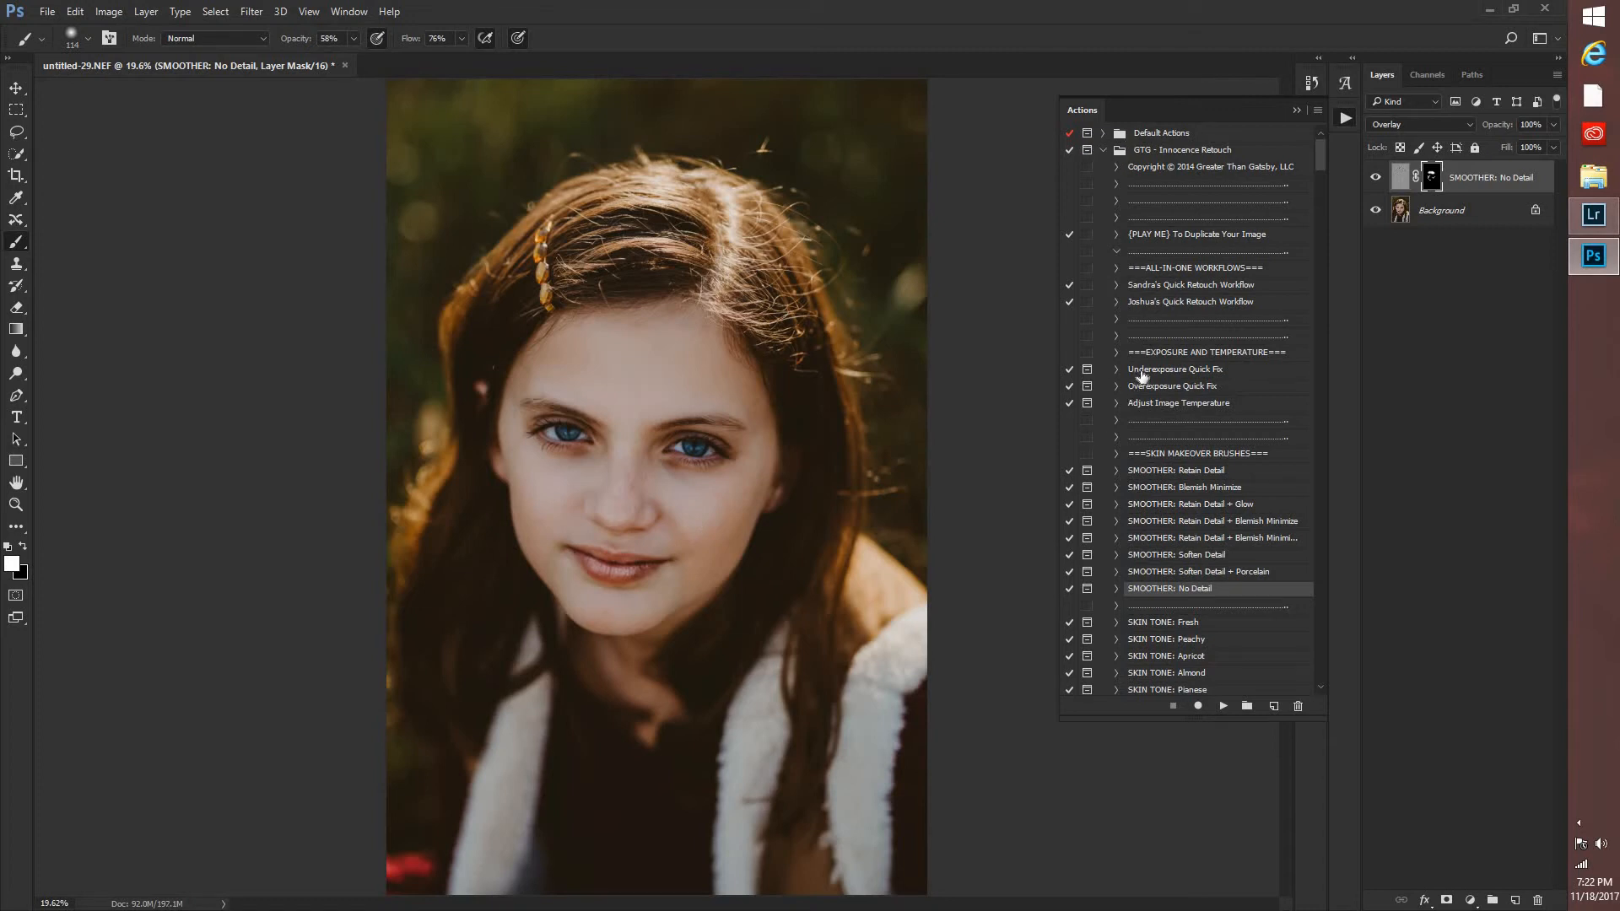
Browse the skin, eye, mouth and hair makeover brush actions in the GTG - Innocence Retouch set.
scroll(1156, 527, "down", 2)
scroll(1156, 527, "down", 8)
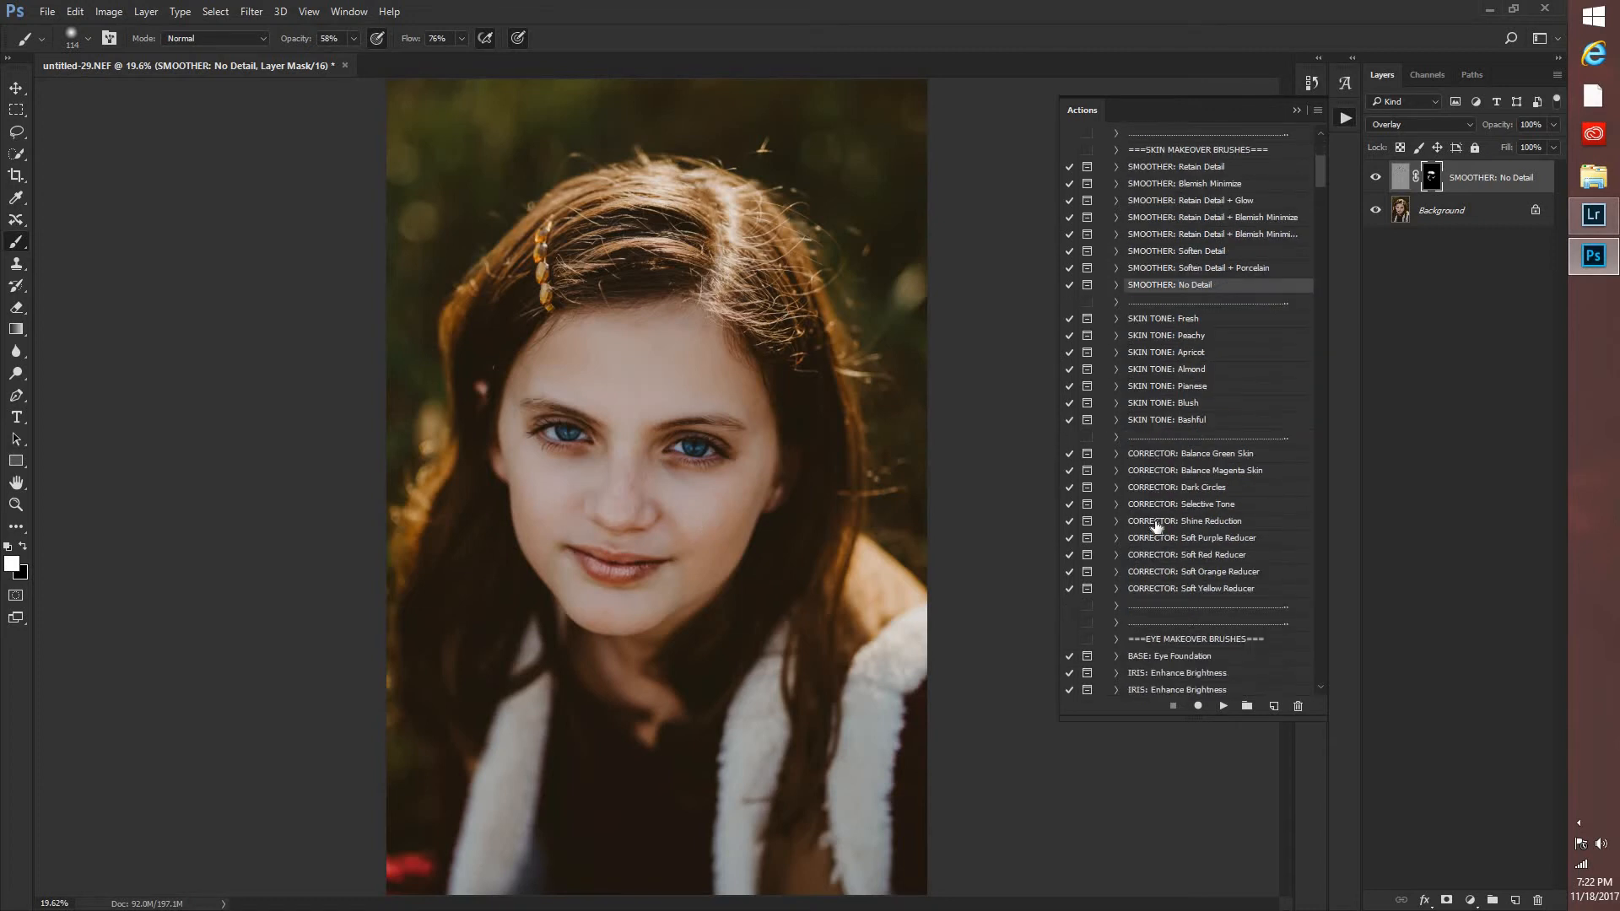
scroll(1148, 527, "up", 2)
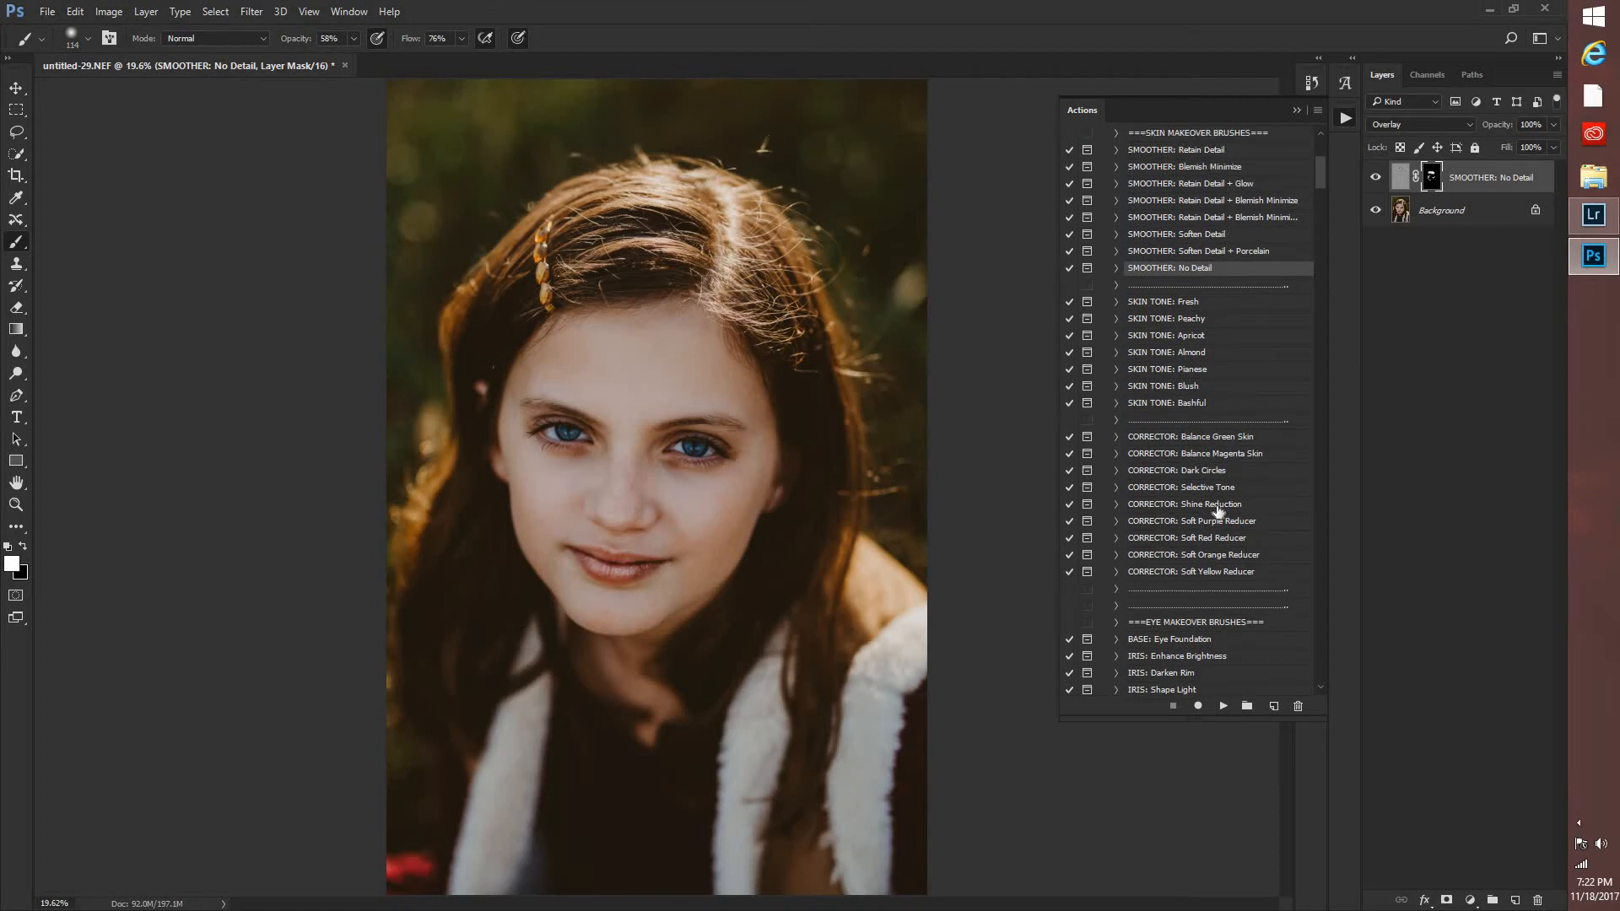
scroll(1113, 569, "down", 7)
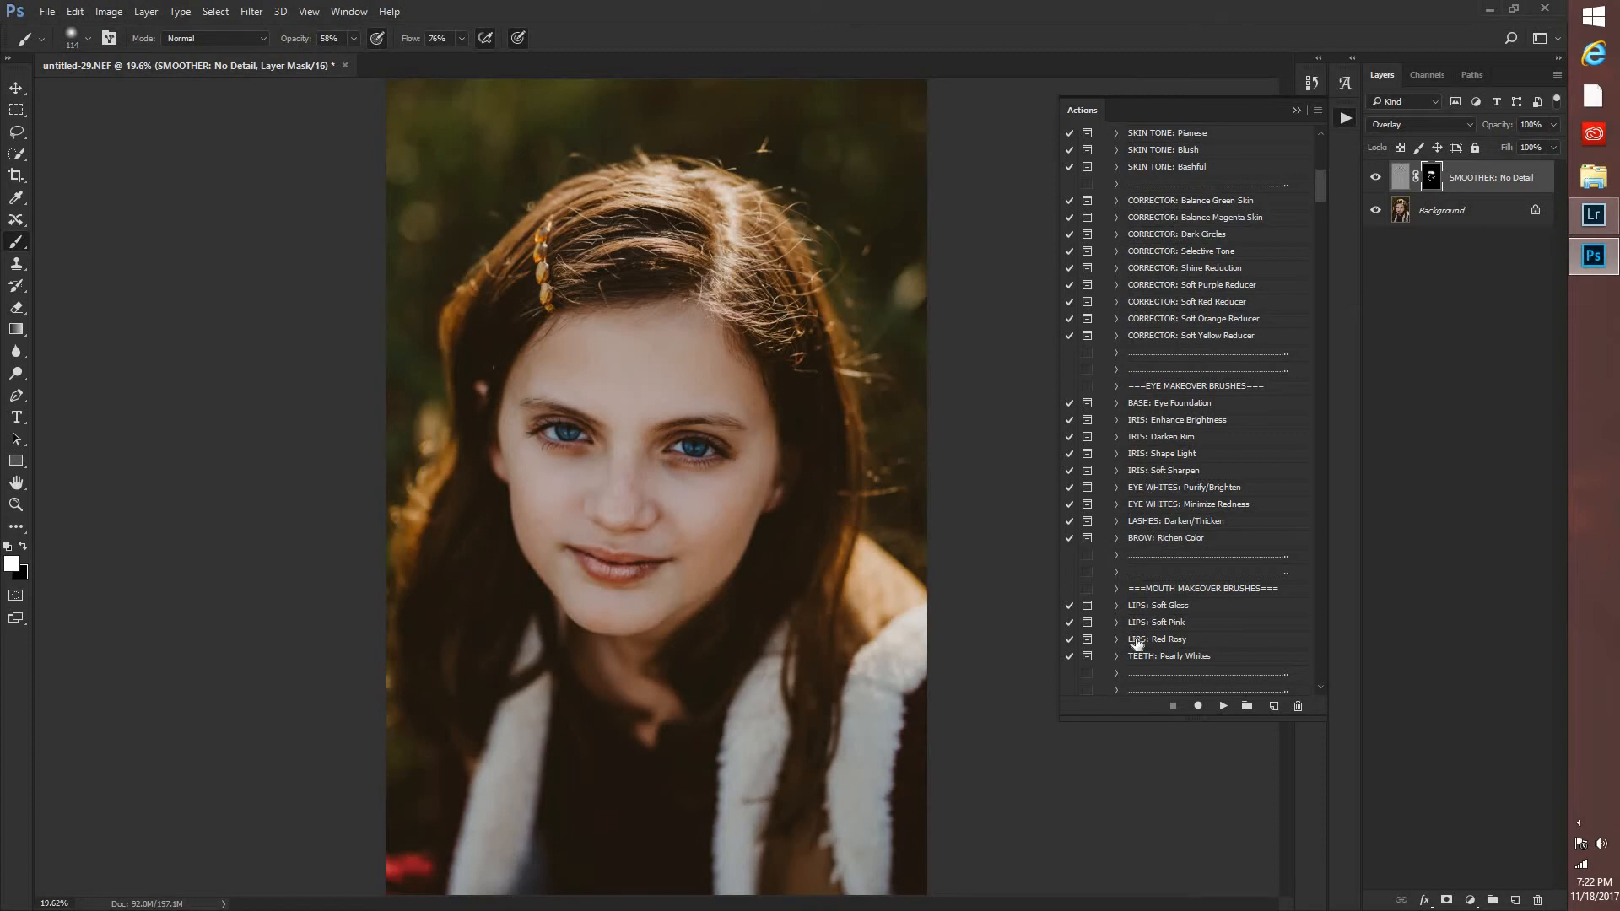
scroll(1140, 640, "down", 5)
scroll(1146, 631, "down", 5)
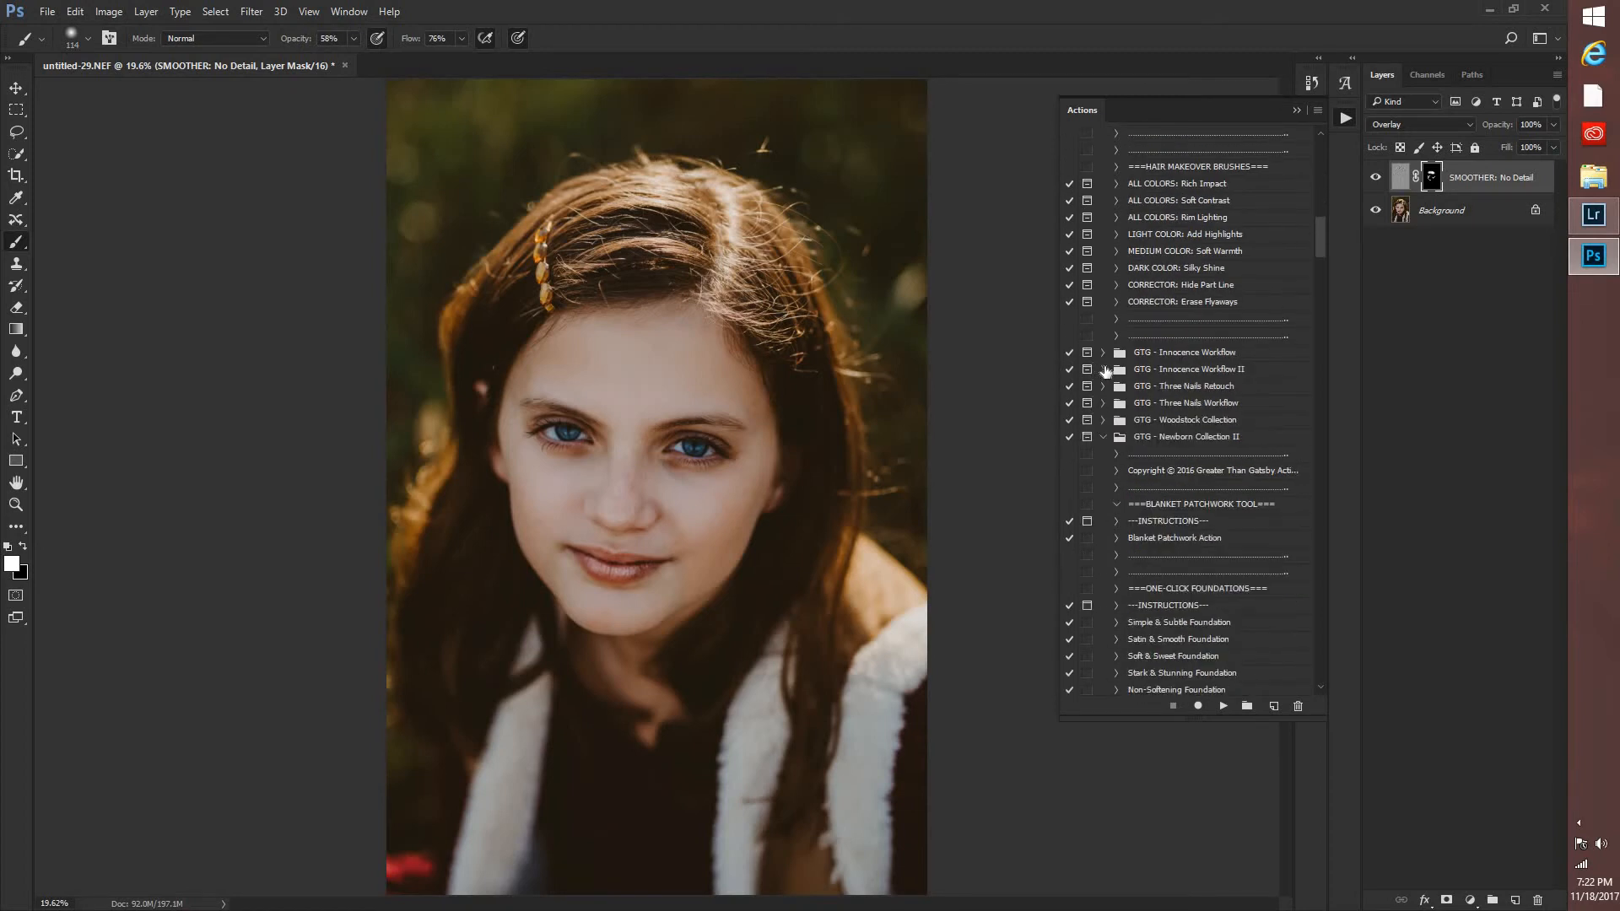
Apply the Circus Peanut (Matte Warmth) action from GTG - Innocence Workflow II at 38% opacity, and hide its layer group.
scroll(1141, 616, "down", 8)
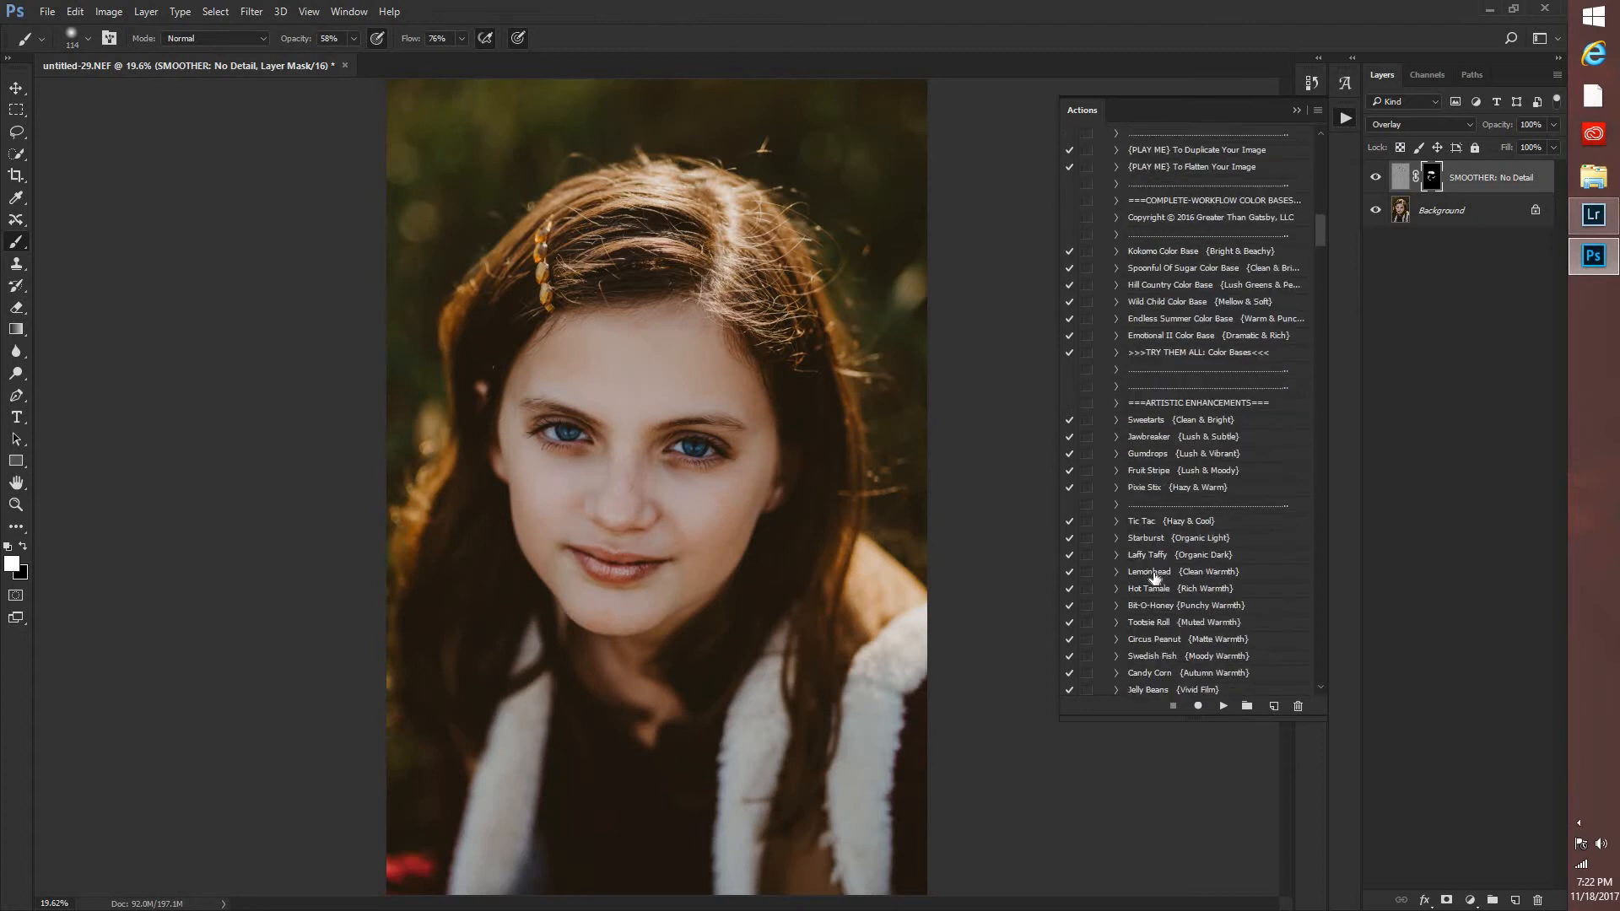
left_click(1148, 492)
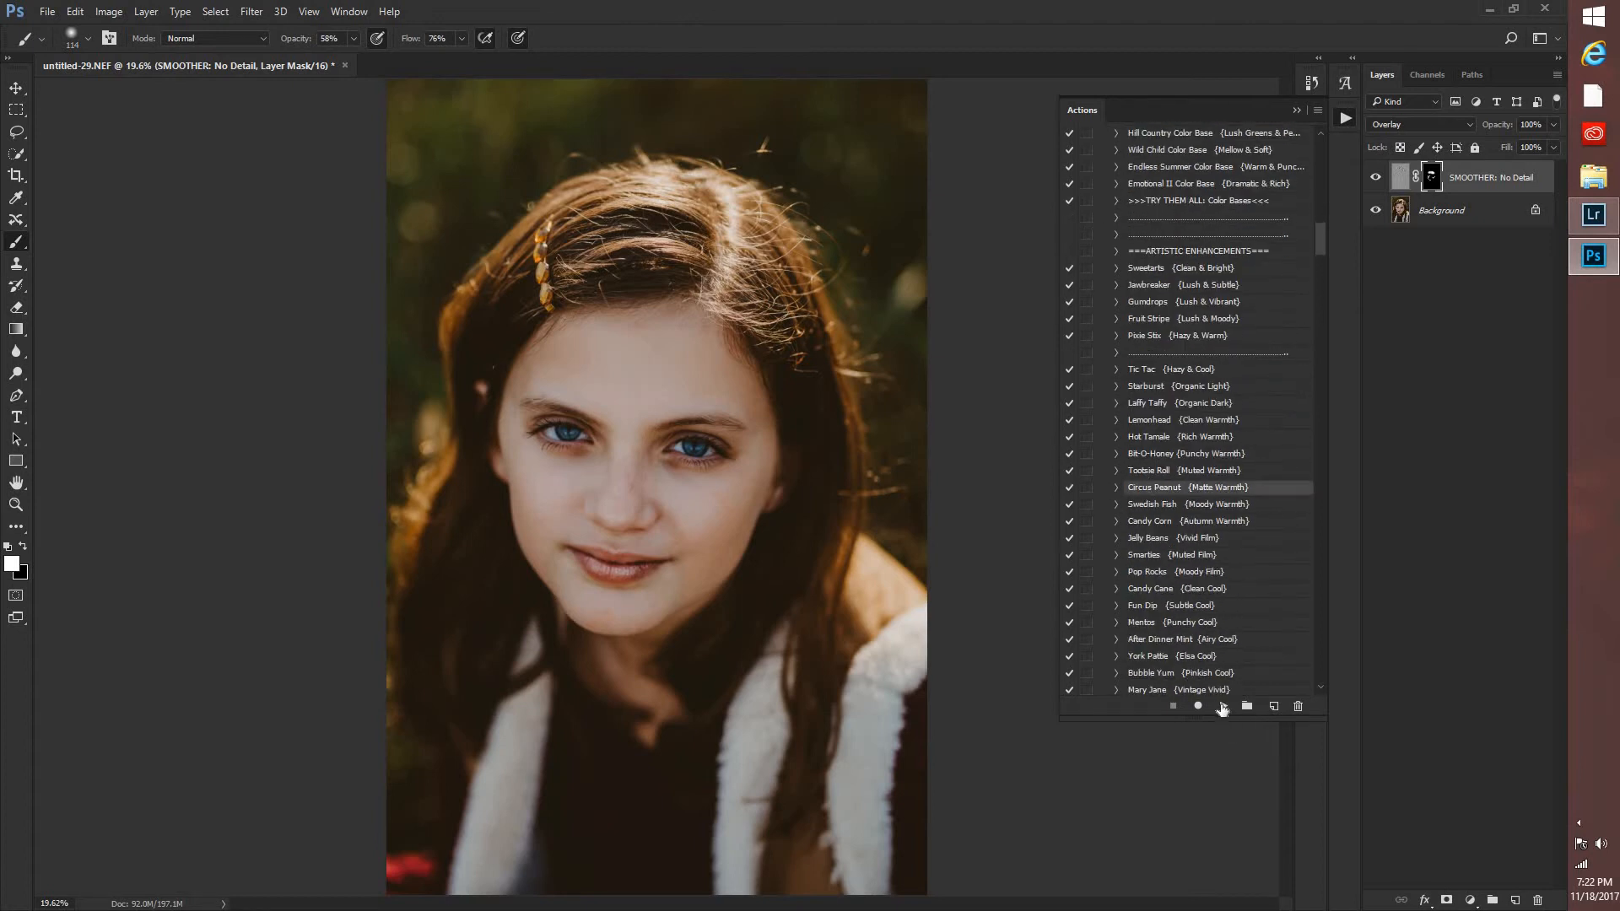
left_click(1222, 706)
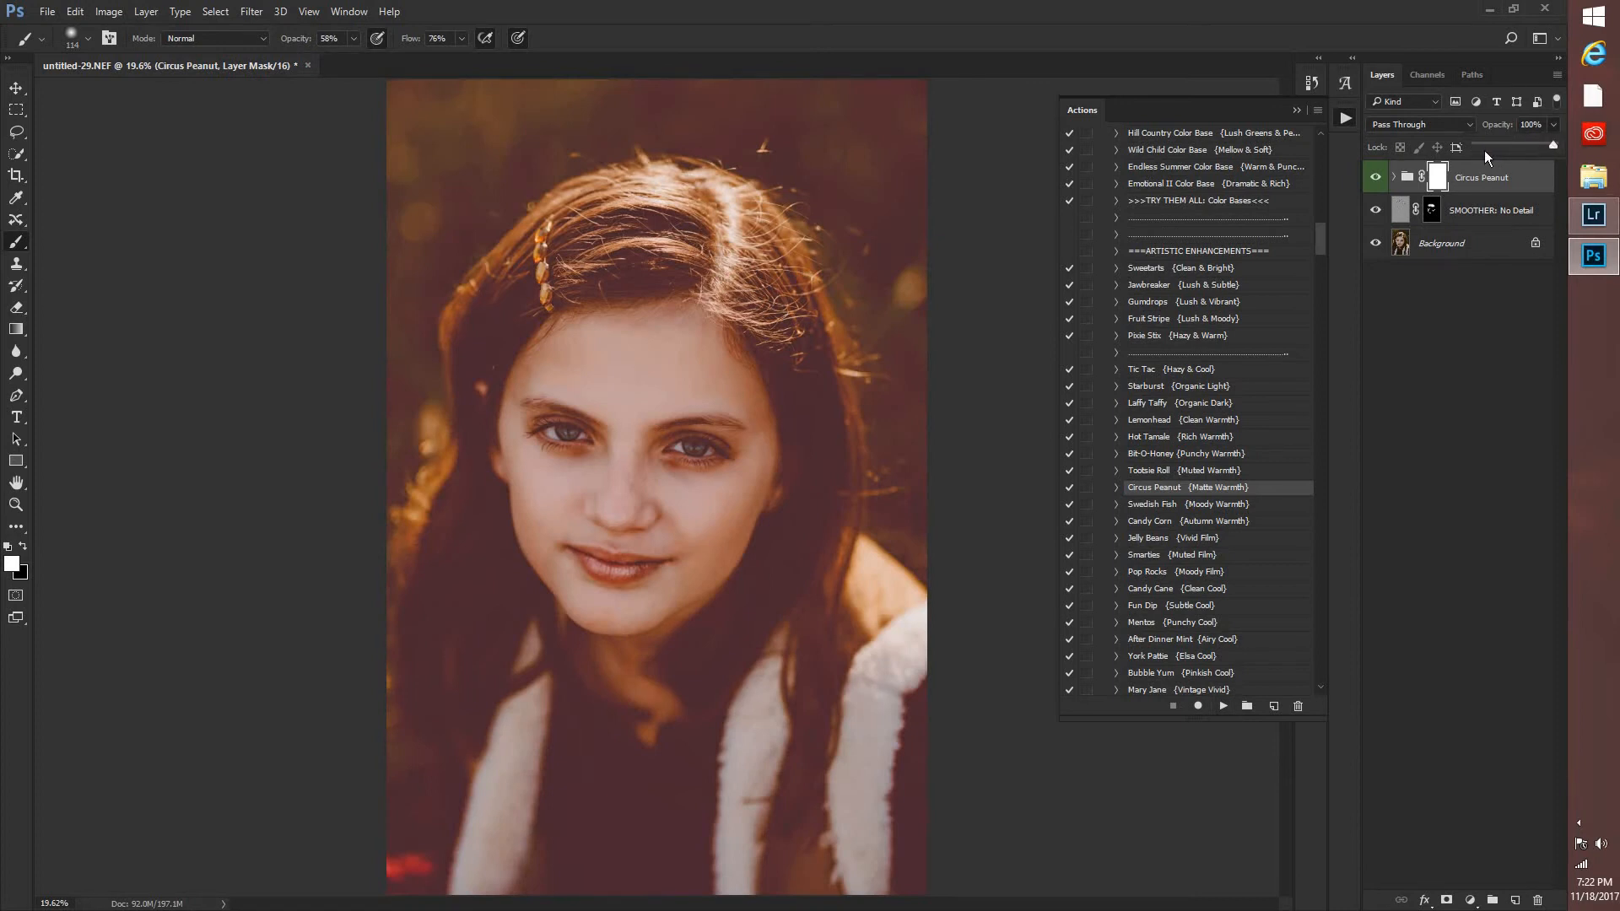
left_click_drag(1491, 148, 1508, 147)
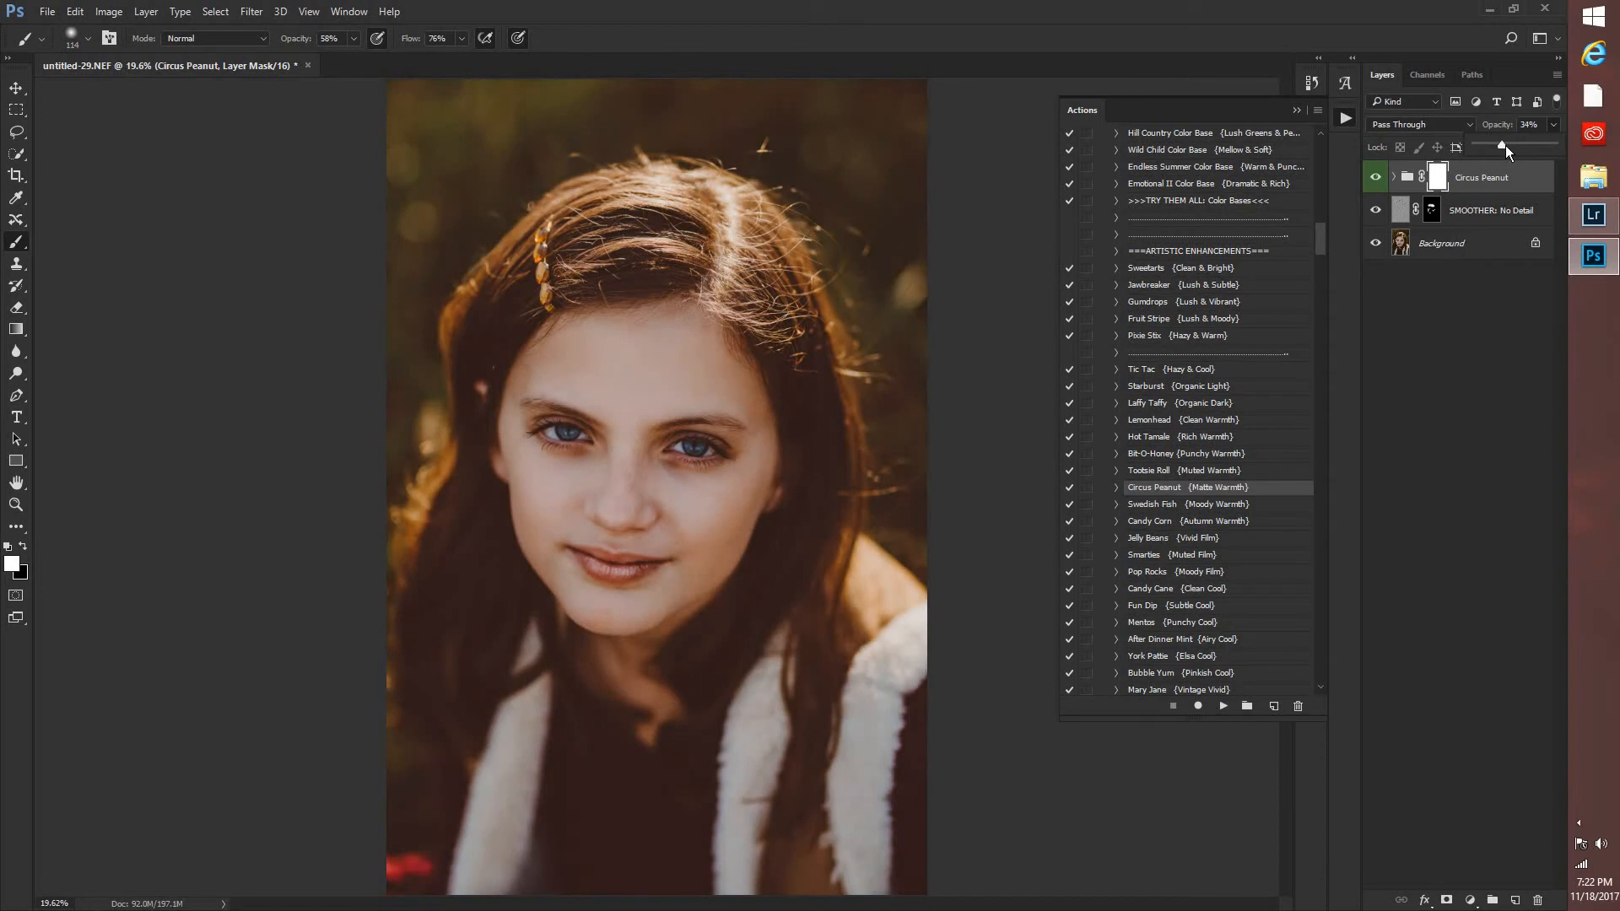
left_click(1374, 177)
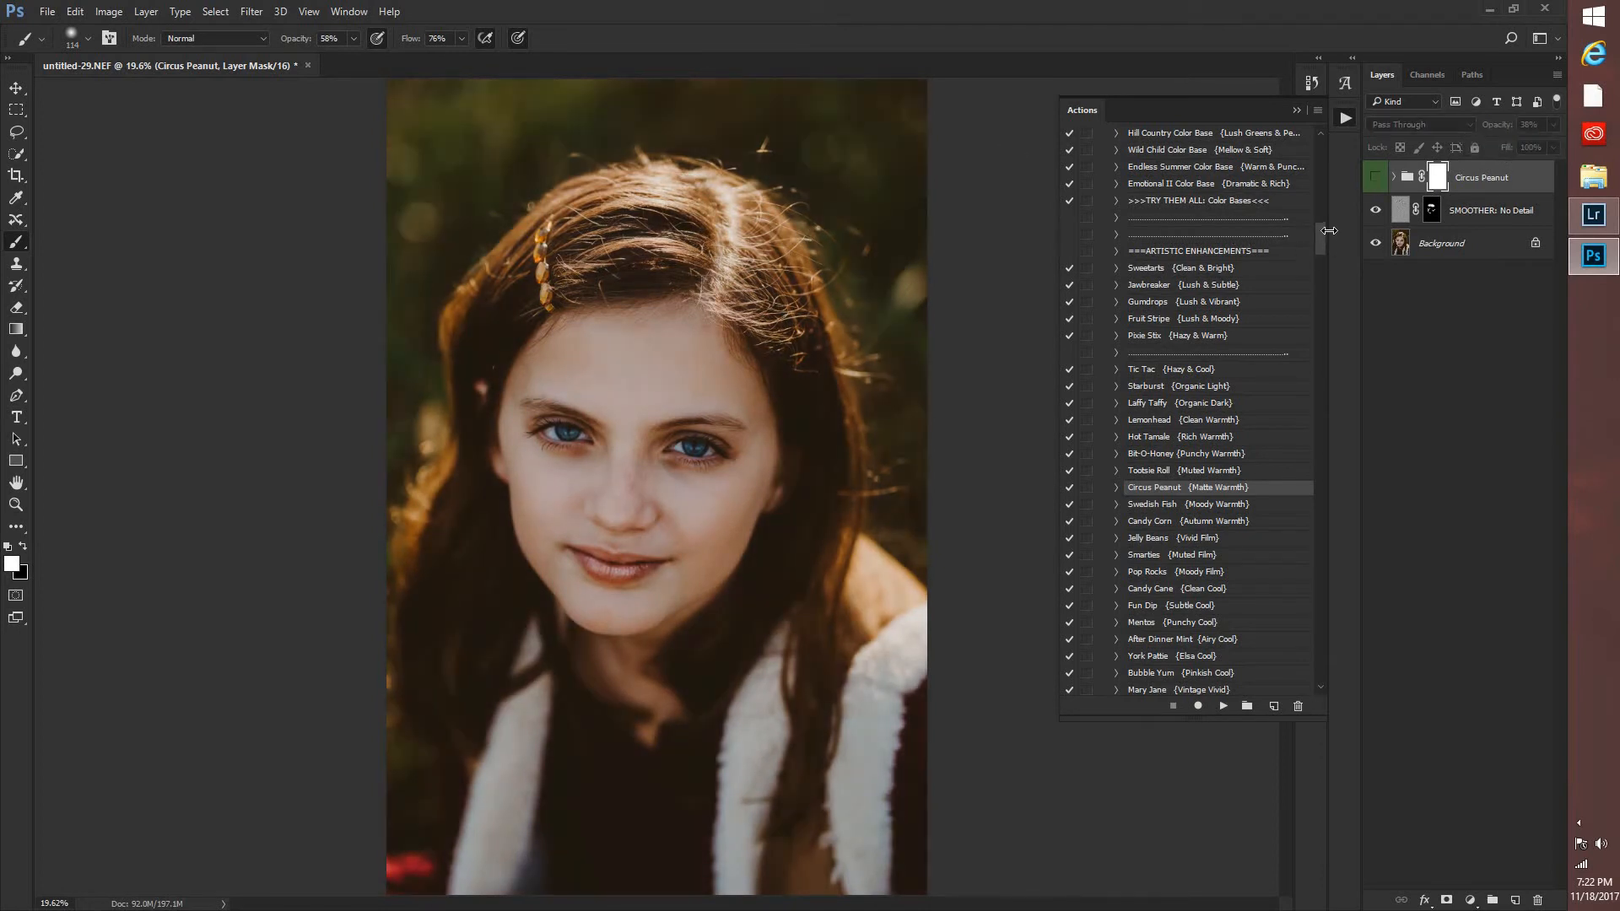
Collapse the GTG - Innocence Workflow II and Newborn Collection II sets and look through the actions in GTG - Radiance Collection.
scroll(1319, 211, "up", 10)
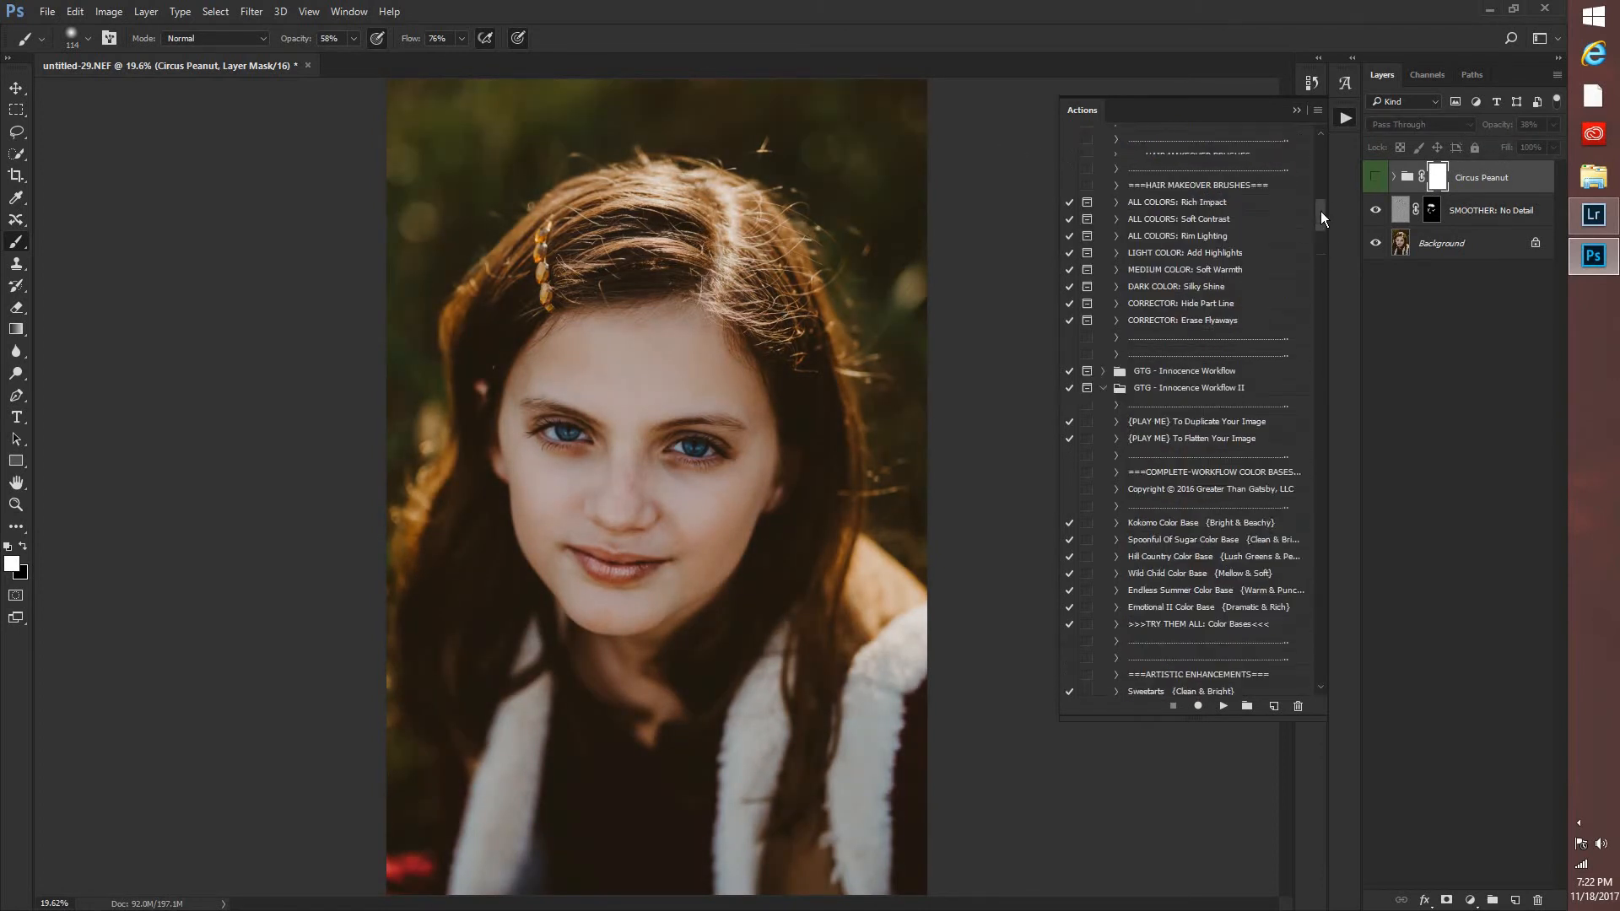
left_click(1103, 463)
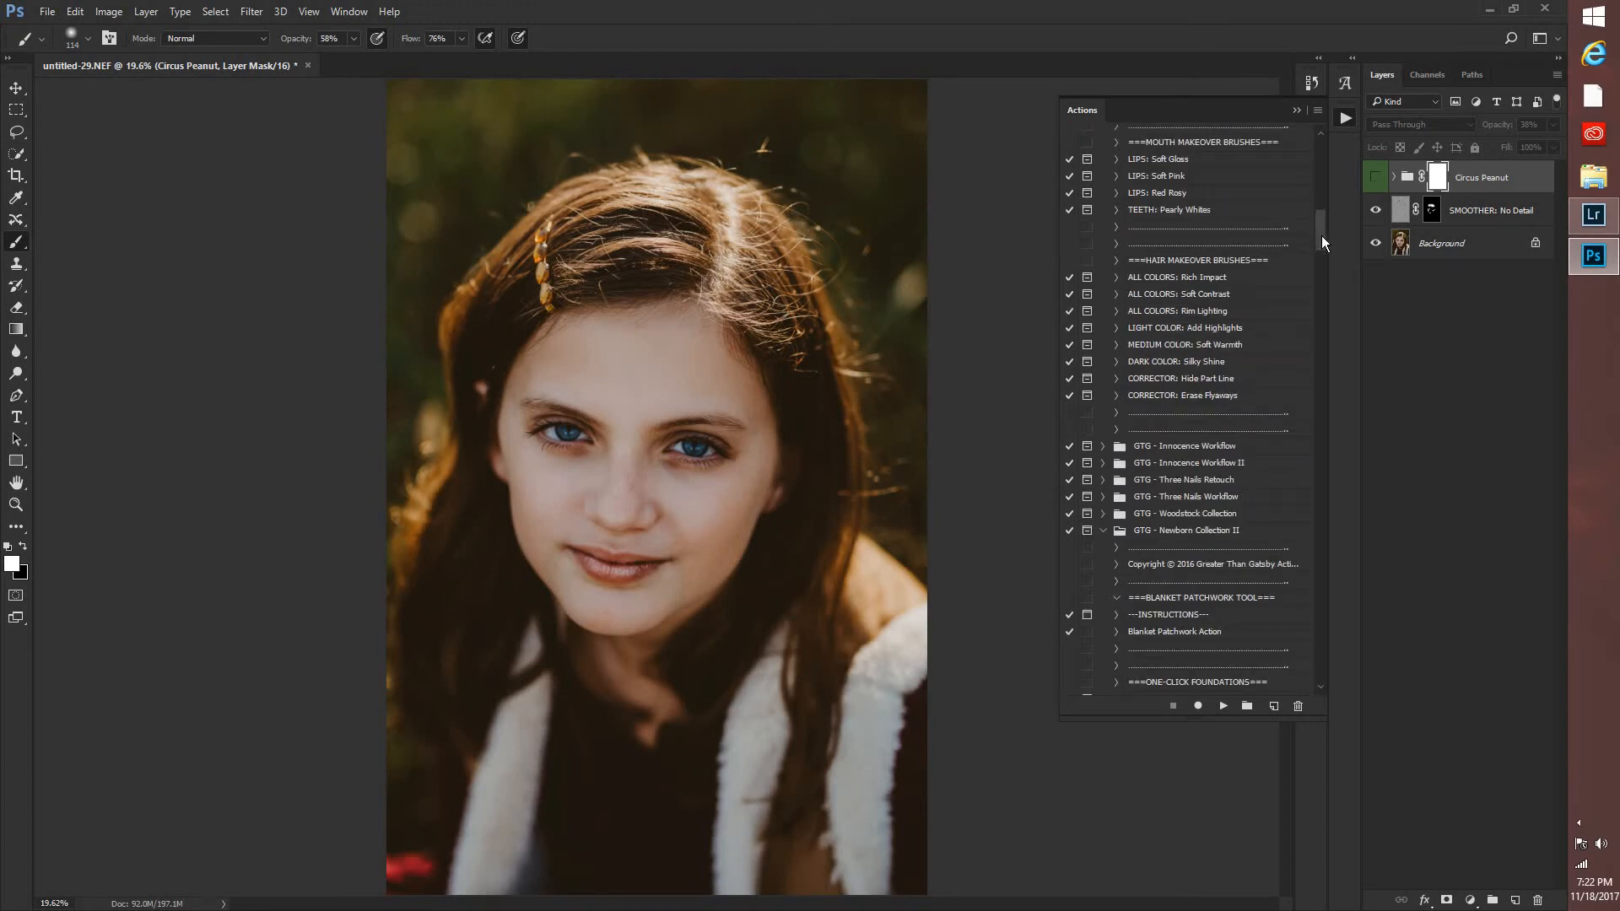
left_click_drag(1321, 238, 1321, 243)
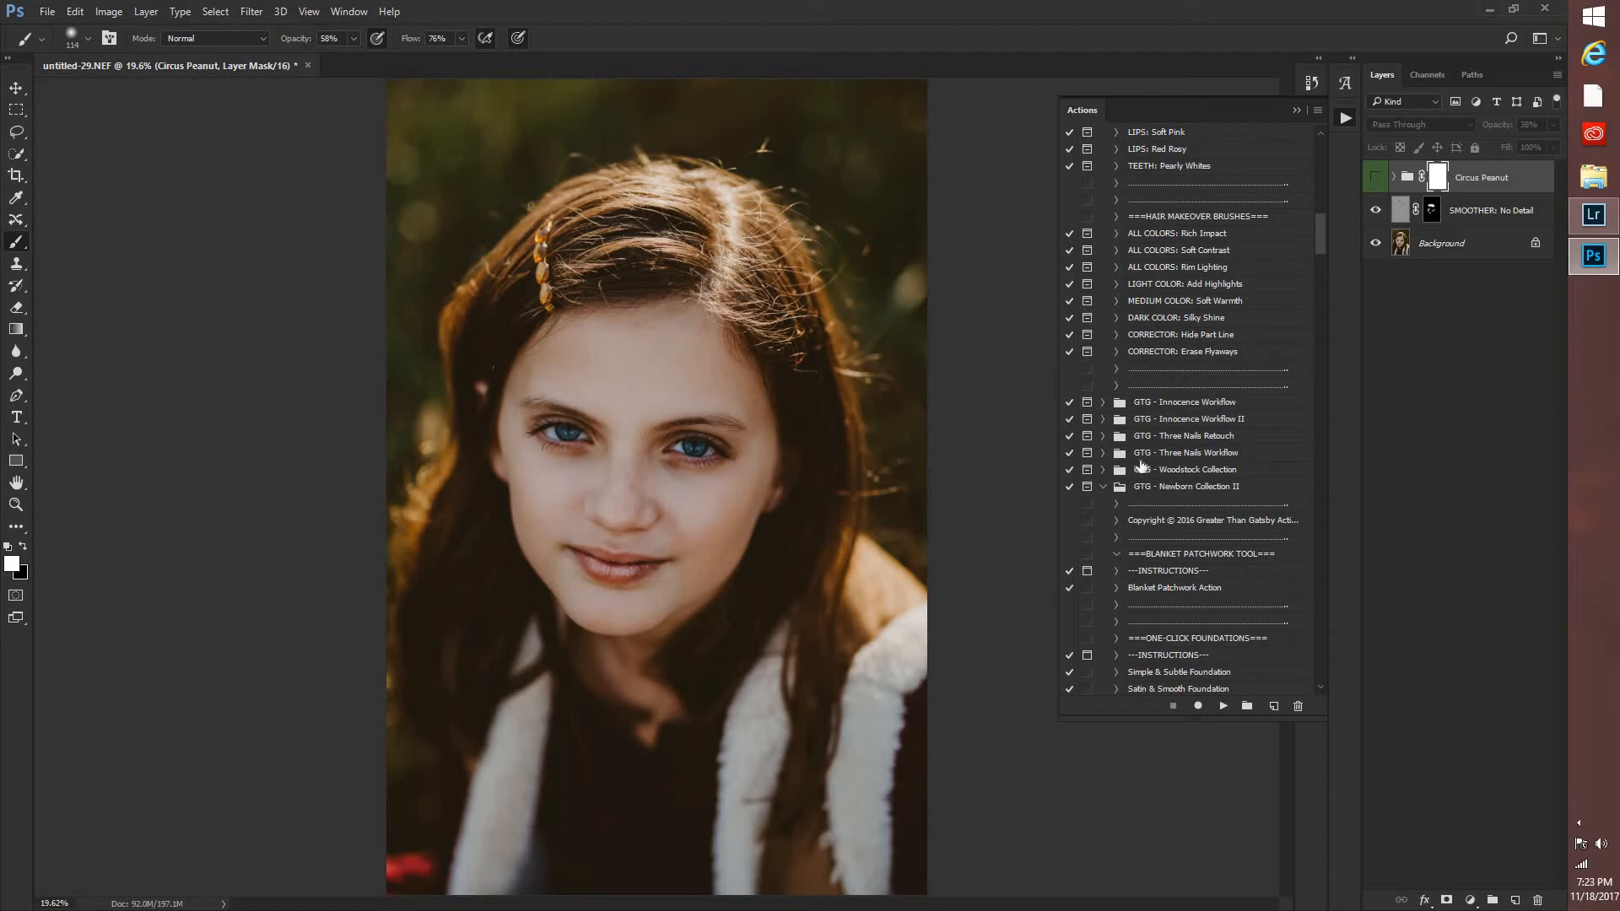
left_click(1103, 487)
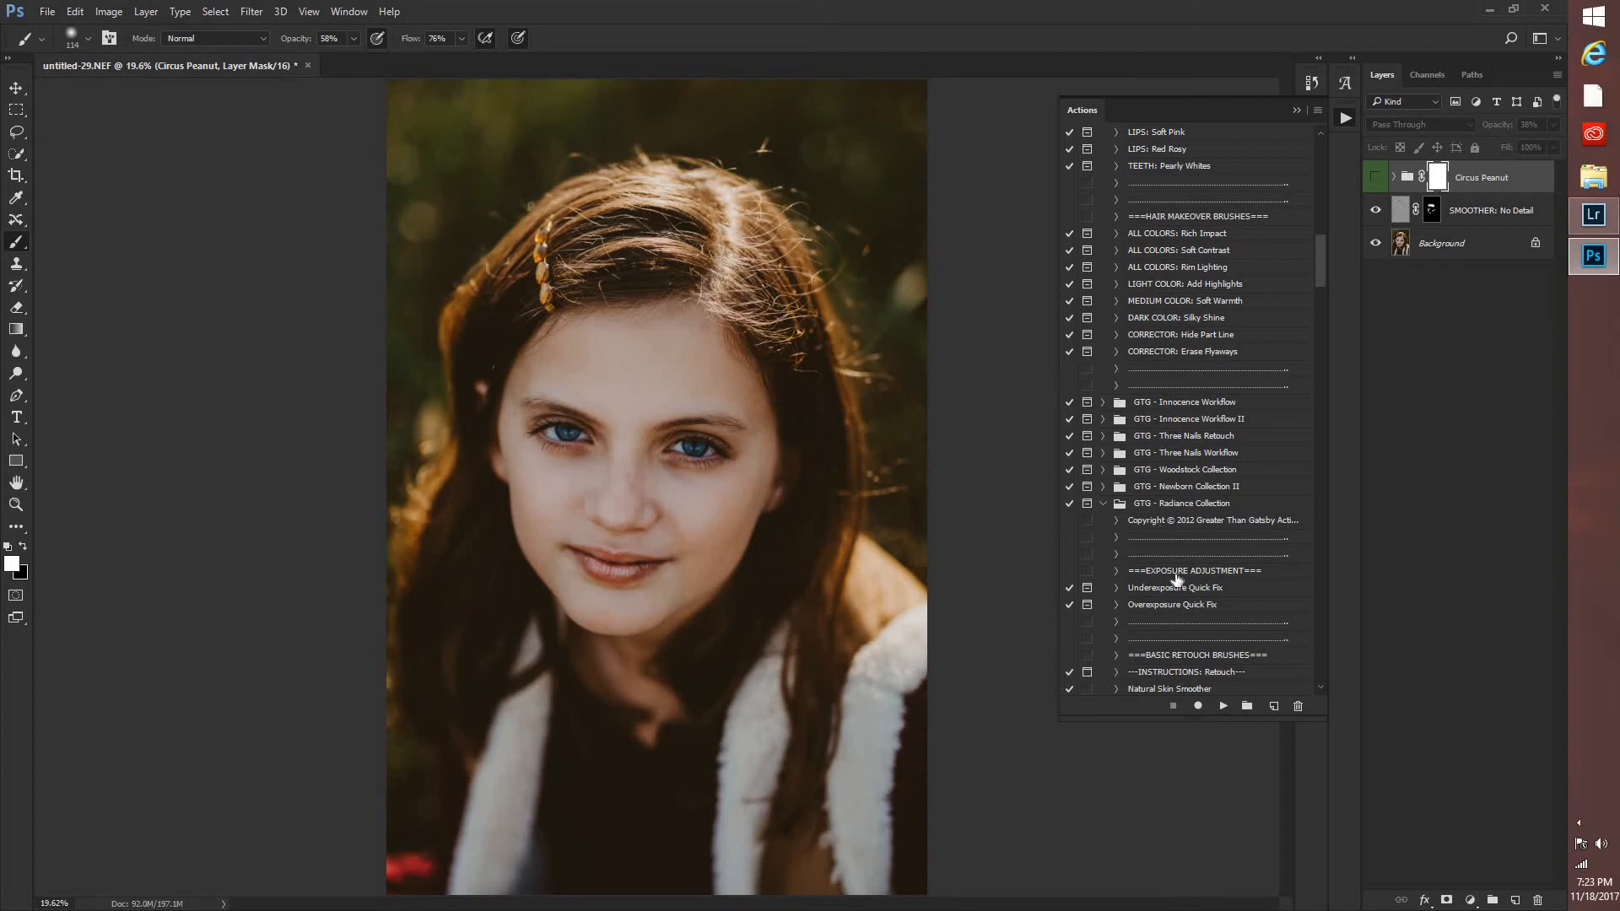
scroll(1168, 578, "down", 4)
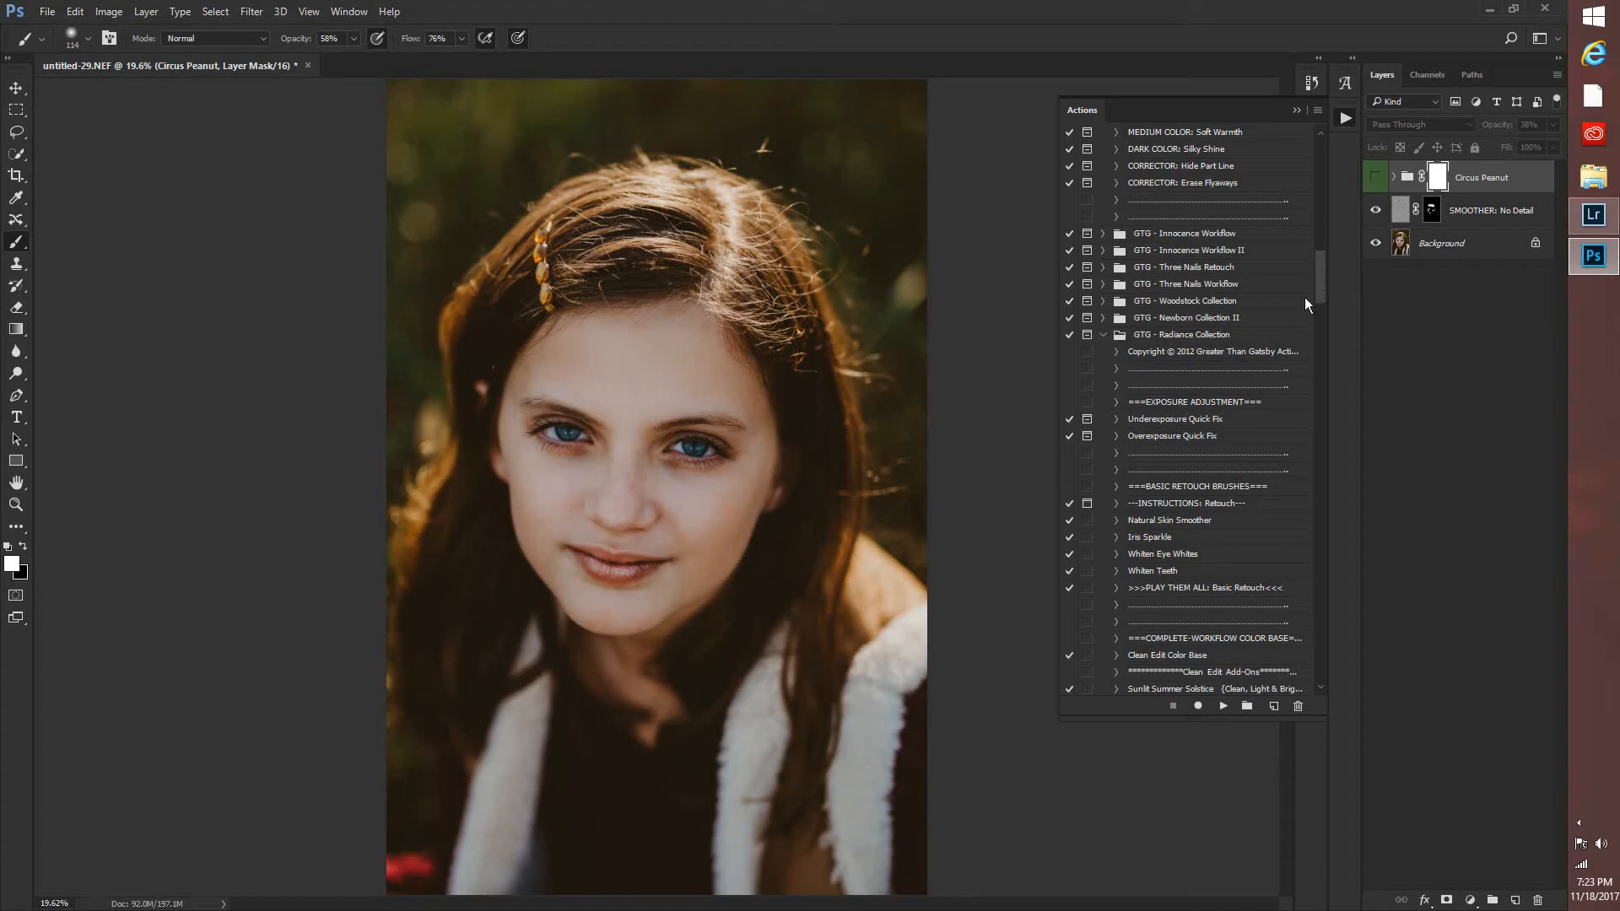
scroll(1305, 304, "down", 6)
scroll(1304, 290, "up", 2)
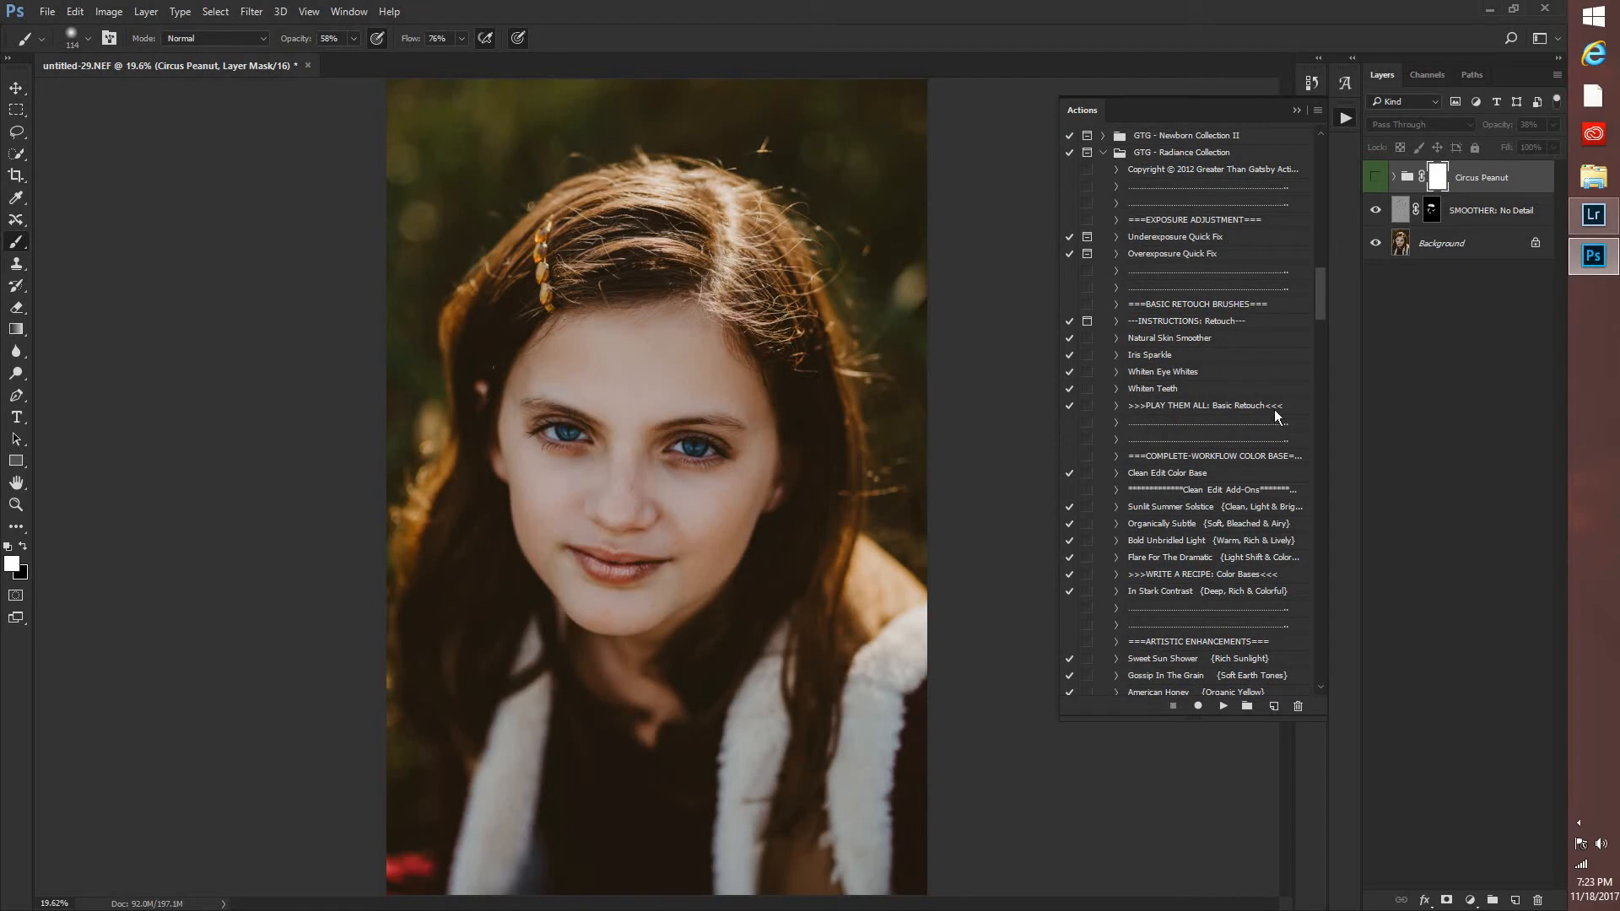
scroll(1299, 439, "down", 15)
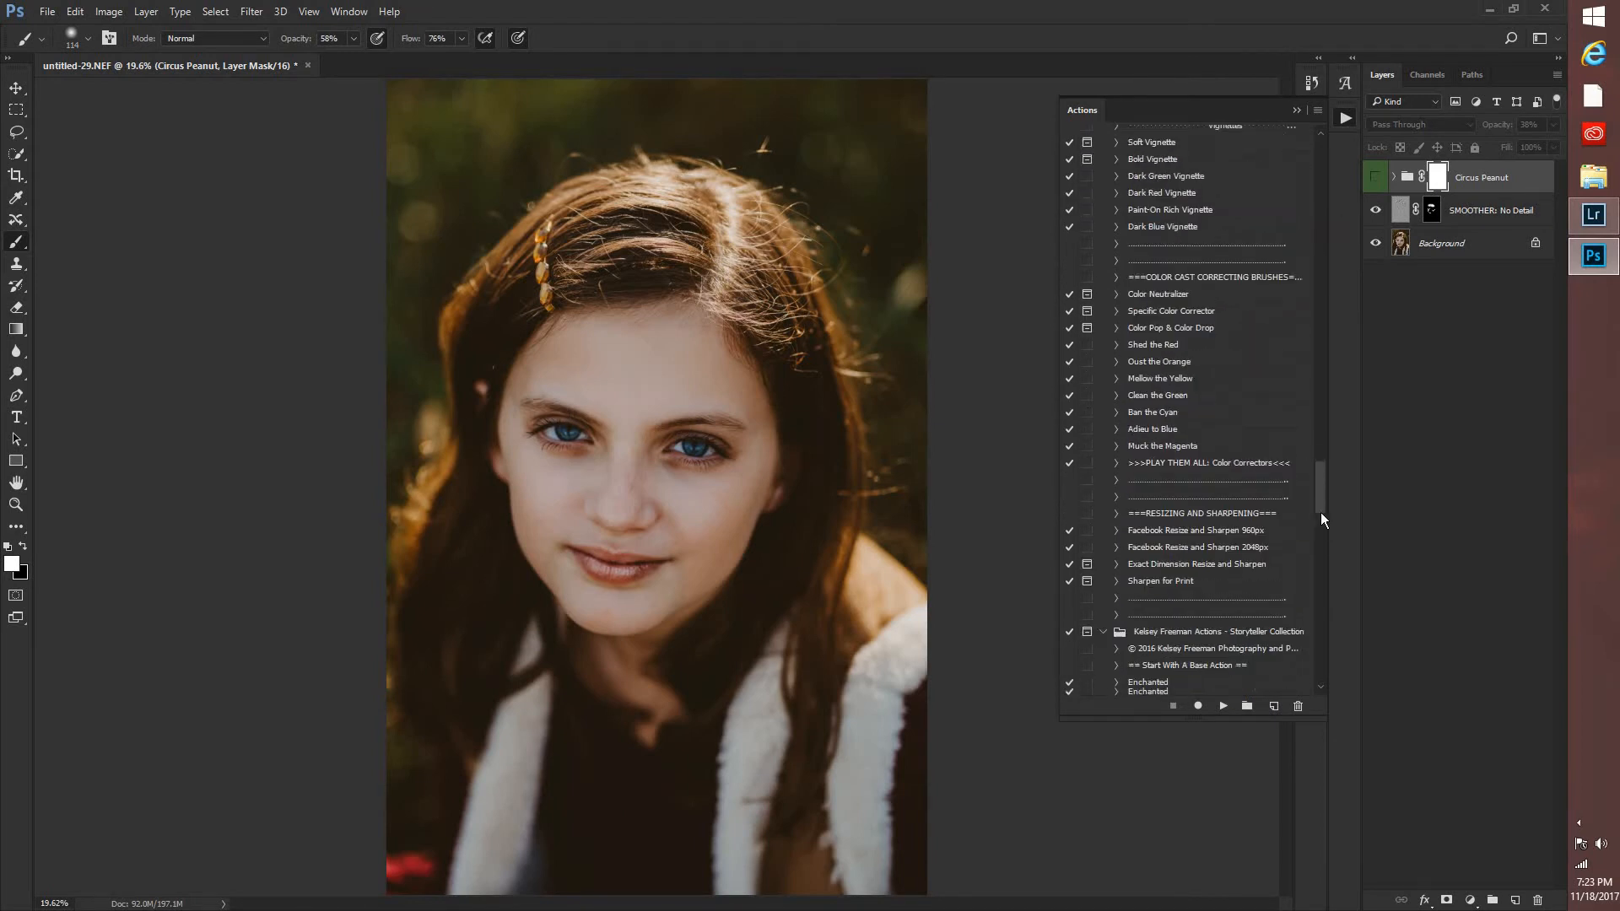
Apply the Dream tone action from the Storyteller Collection set, and hide its layer.
scroll(1321, 517, "down", 6)
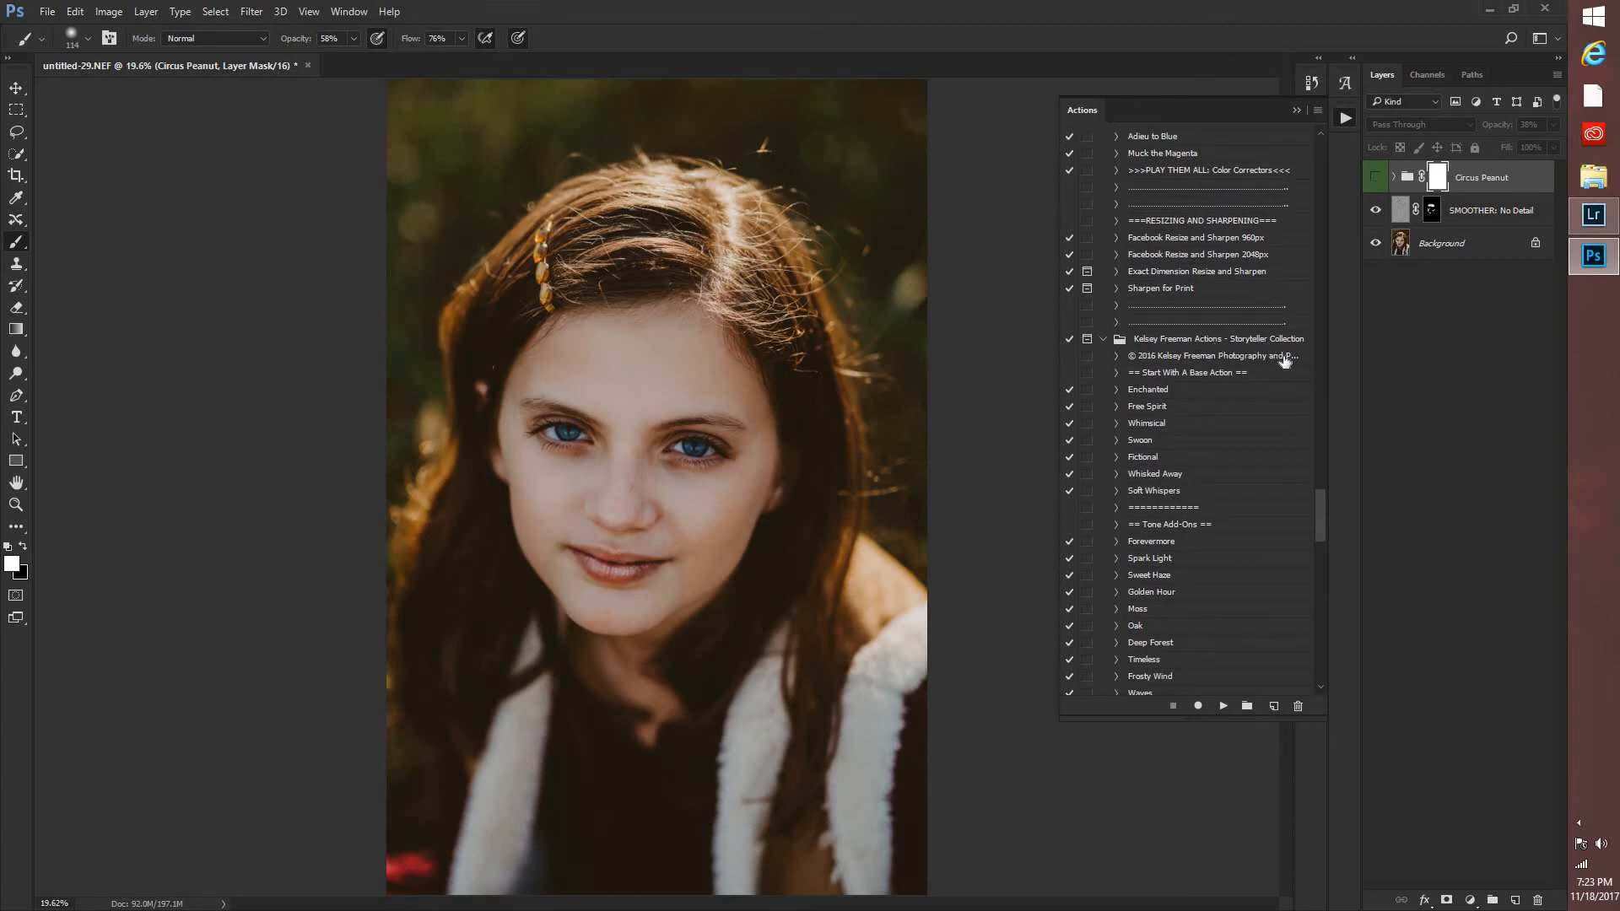
scroll(1140, 597, "down", 8)
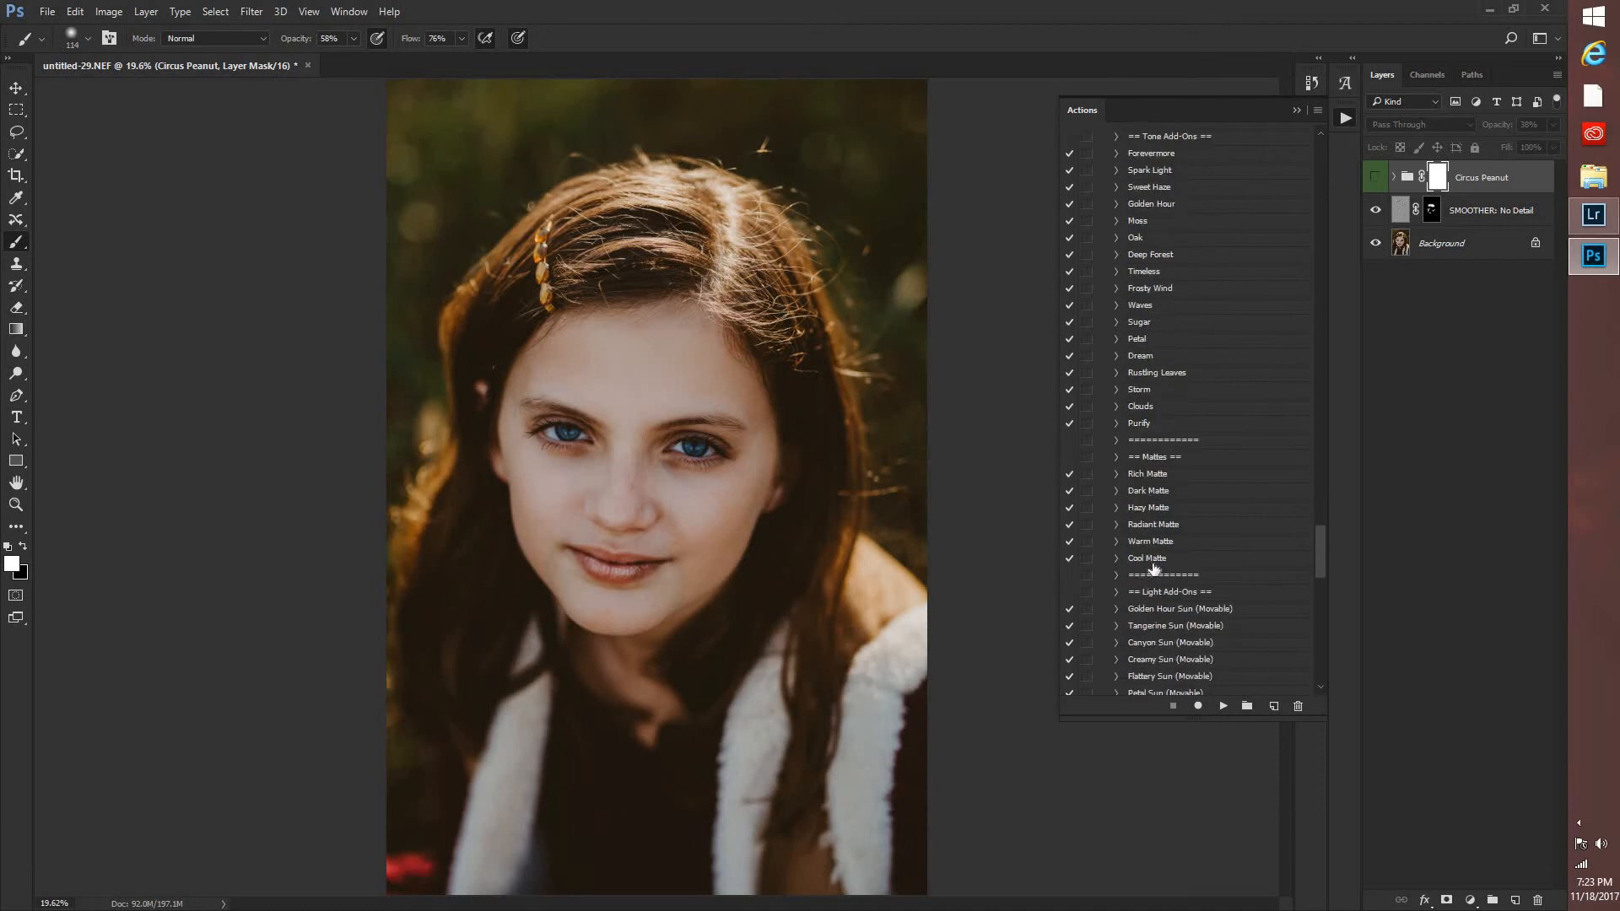
scroll(1147, 570, "up", 2)
left_click(1134, 447)
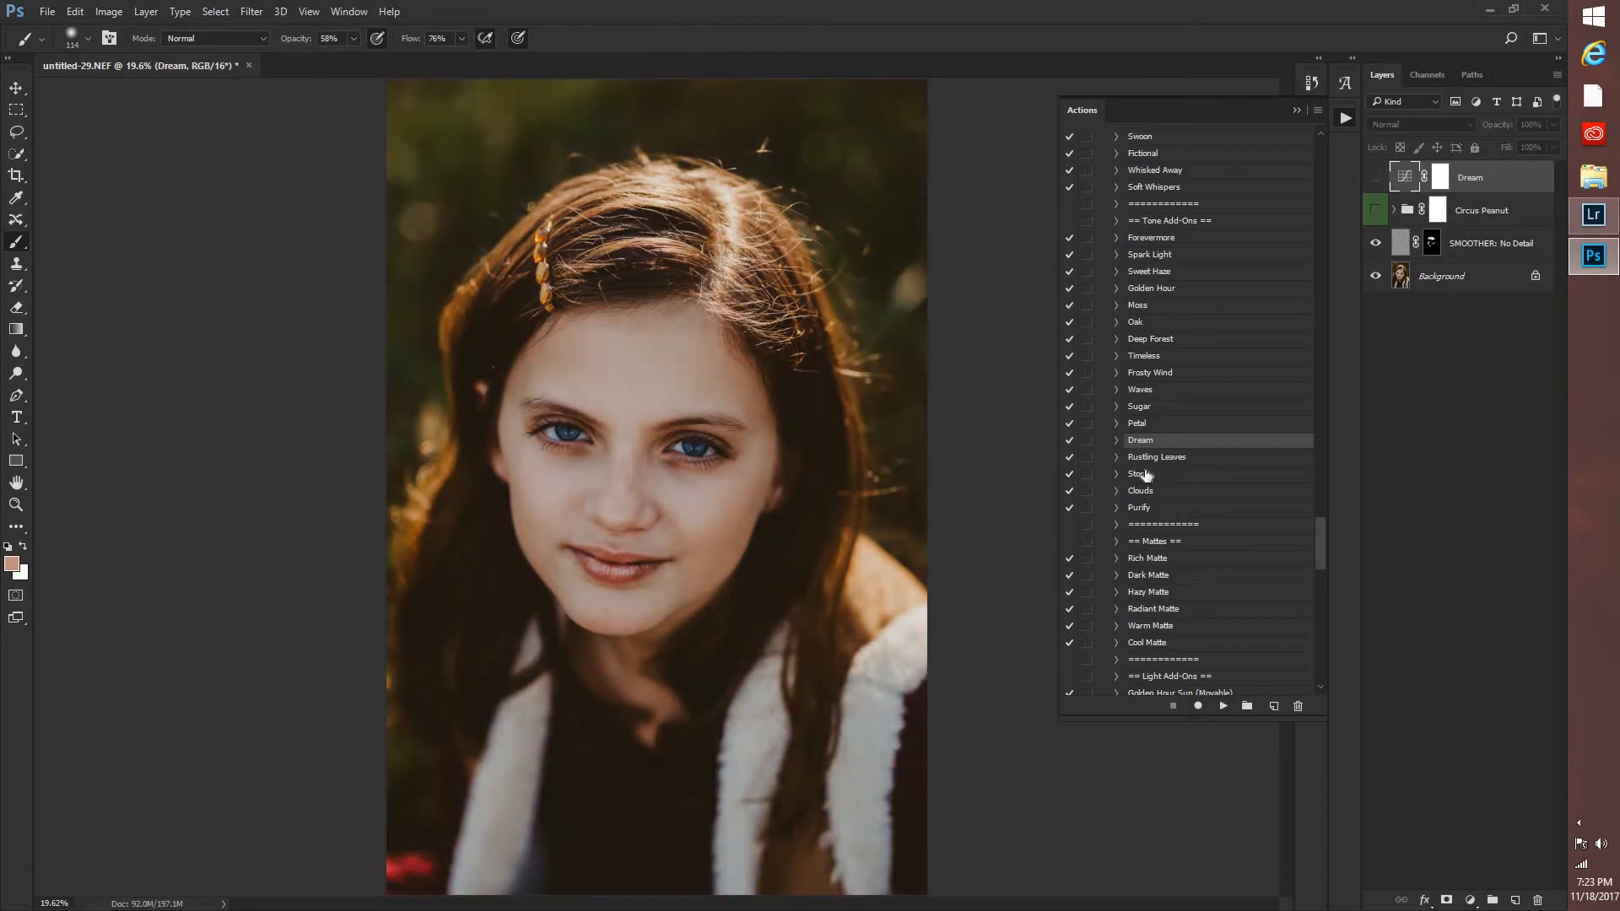
Apply the Storm tone action and erase its effect over the face and lower body on the layer mask with a soft 2874 px eraser.
left_click(1144, 475)
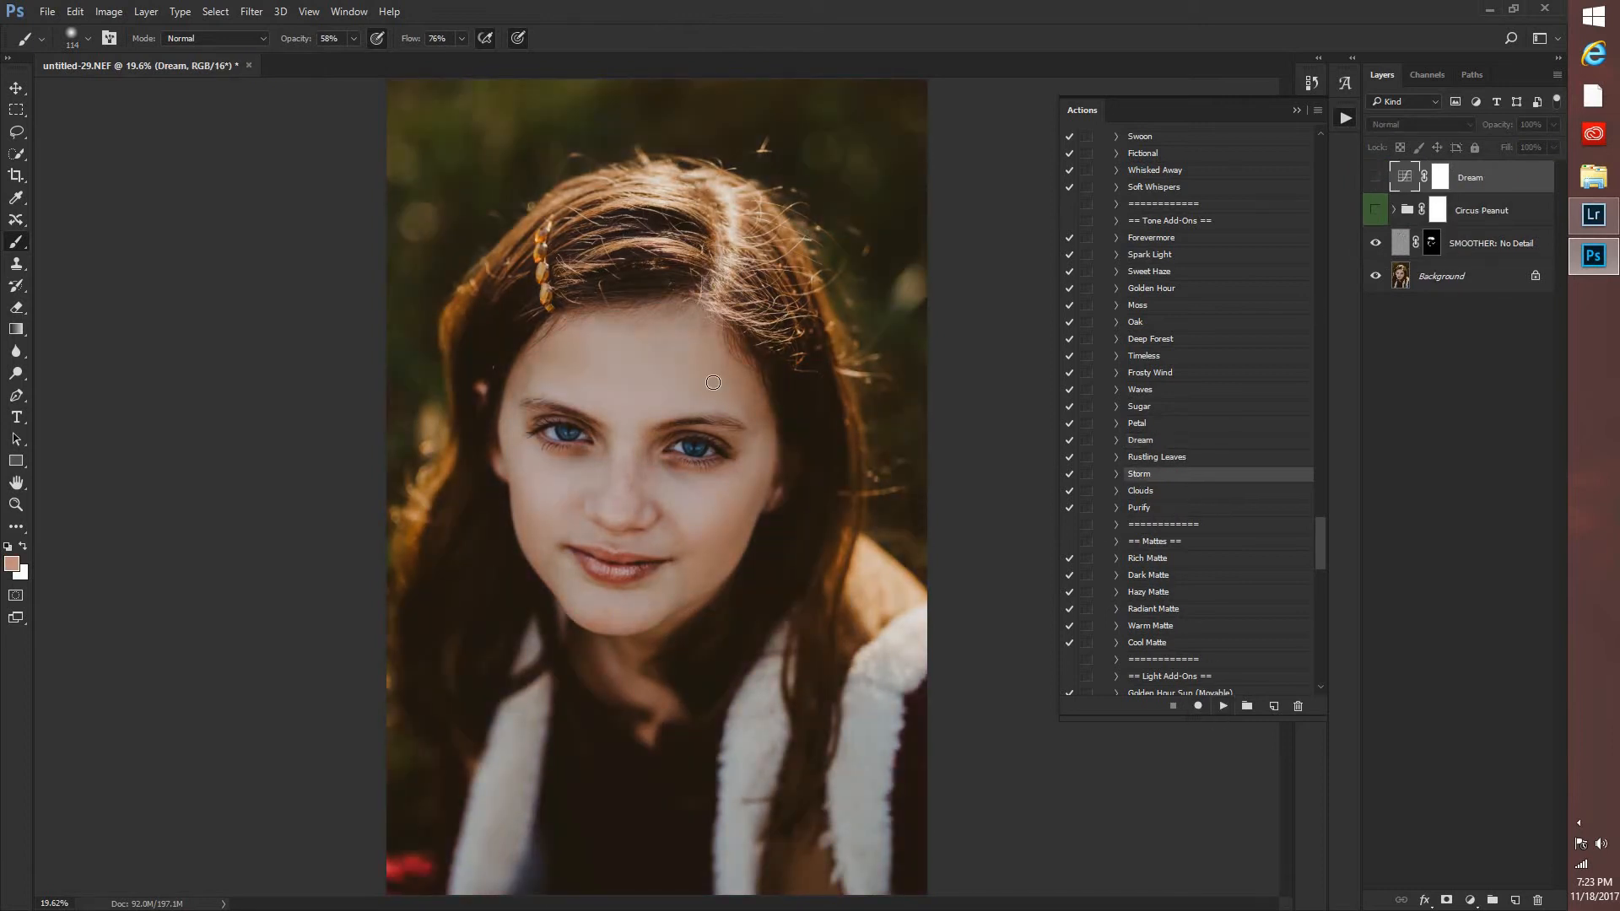
left_click(1220, 707)
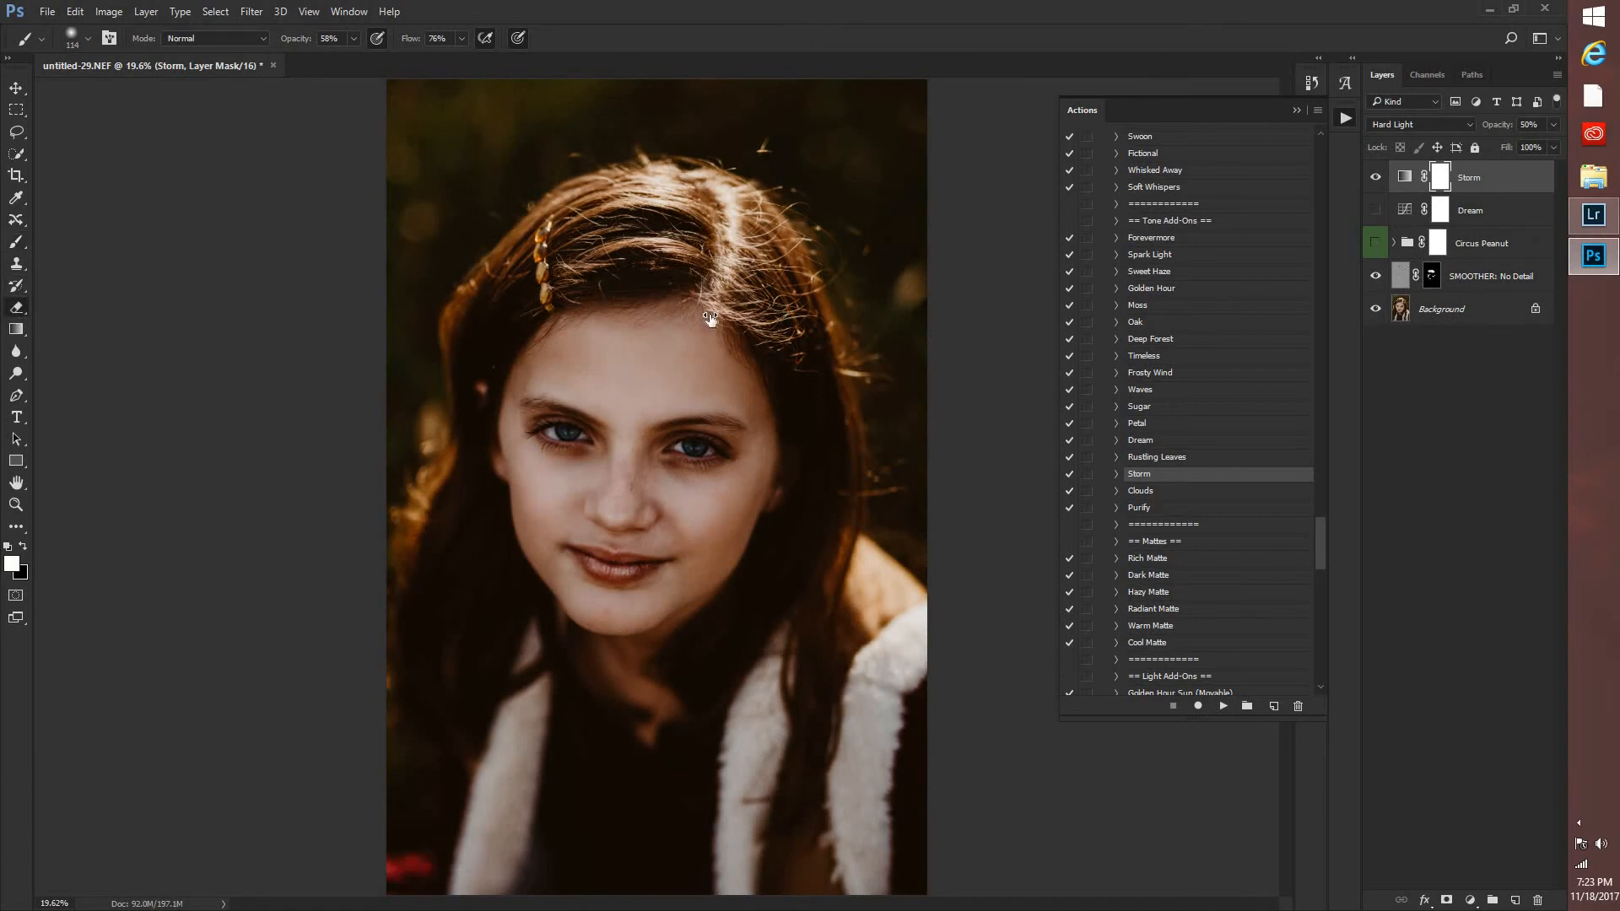
key("e")
right_click(762, 330)
left_click(797, 337)
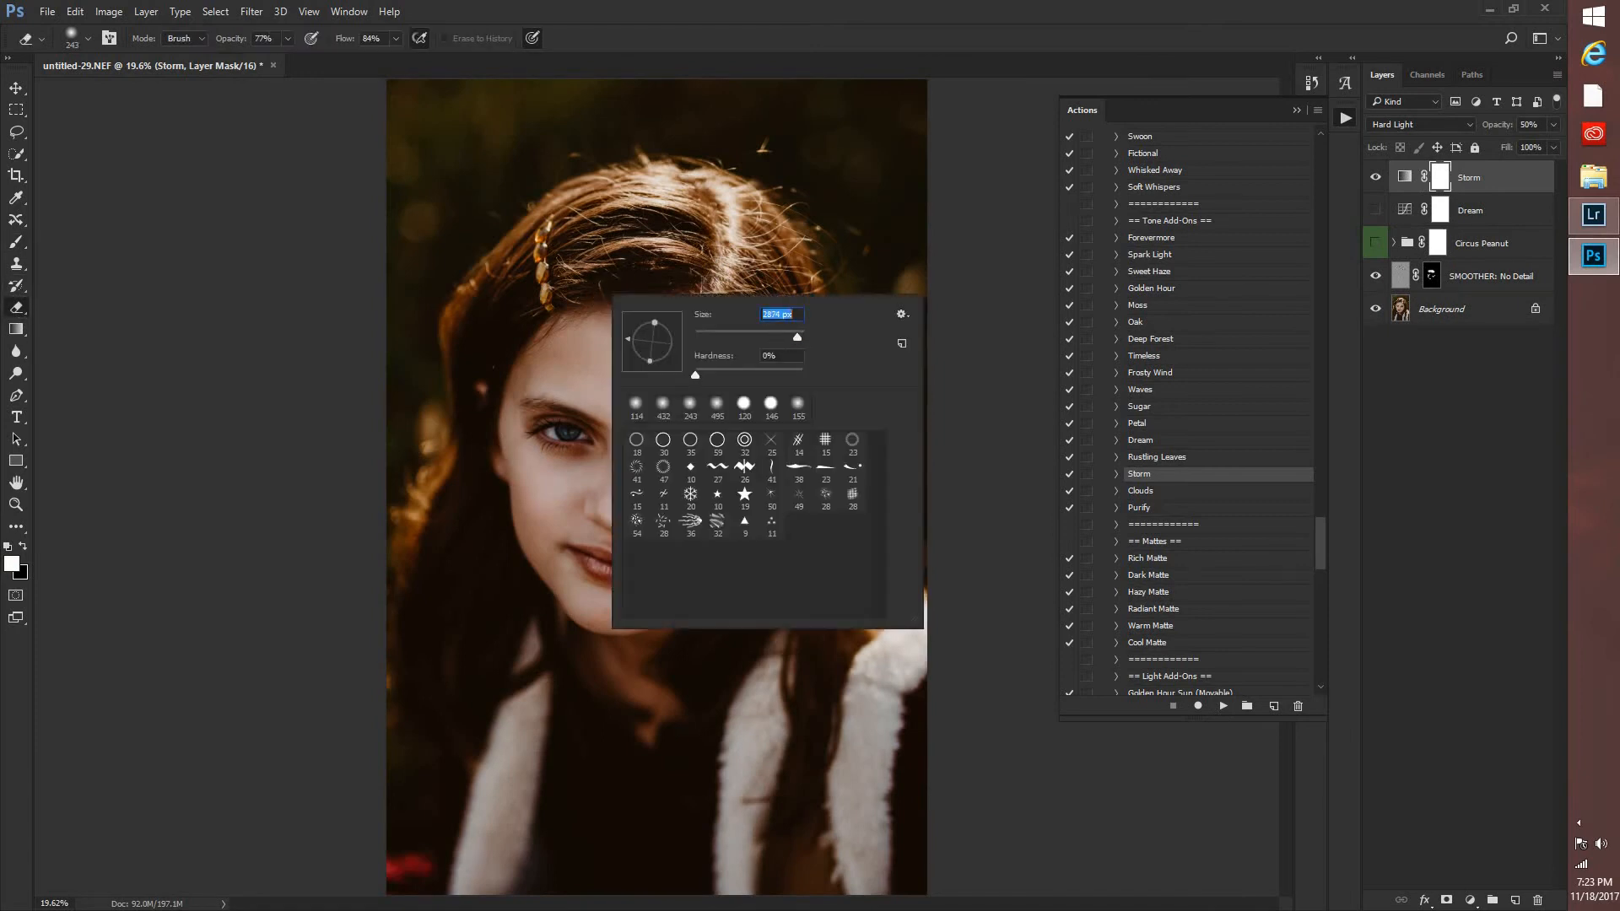
left_click(696, 283)
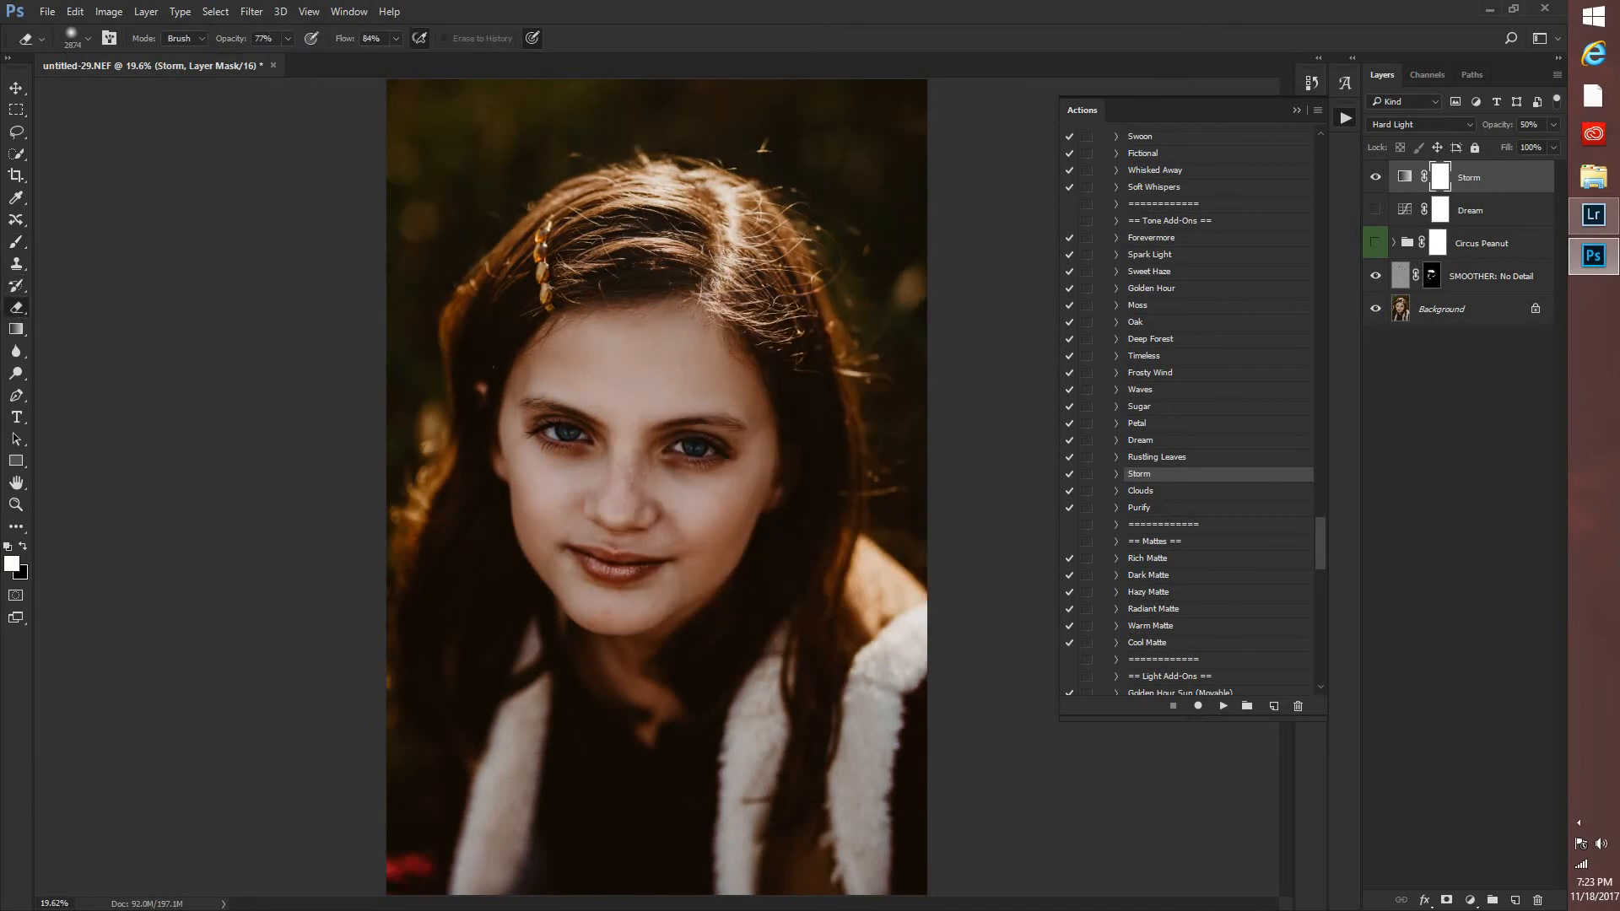
left_click_drag(696, 291, 666, 473)
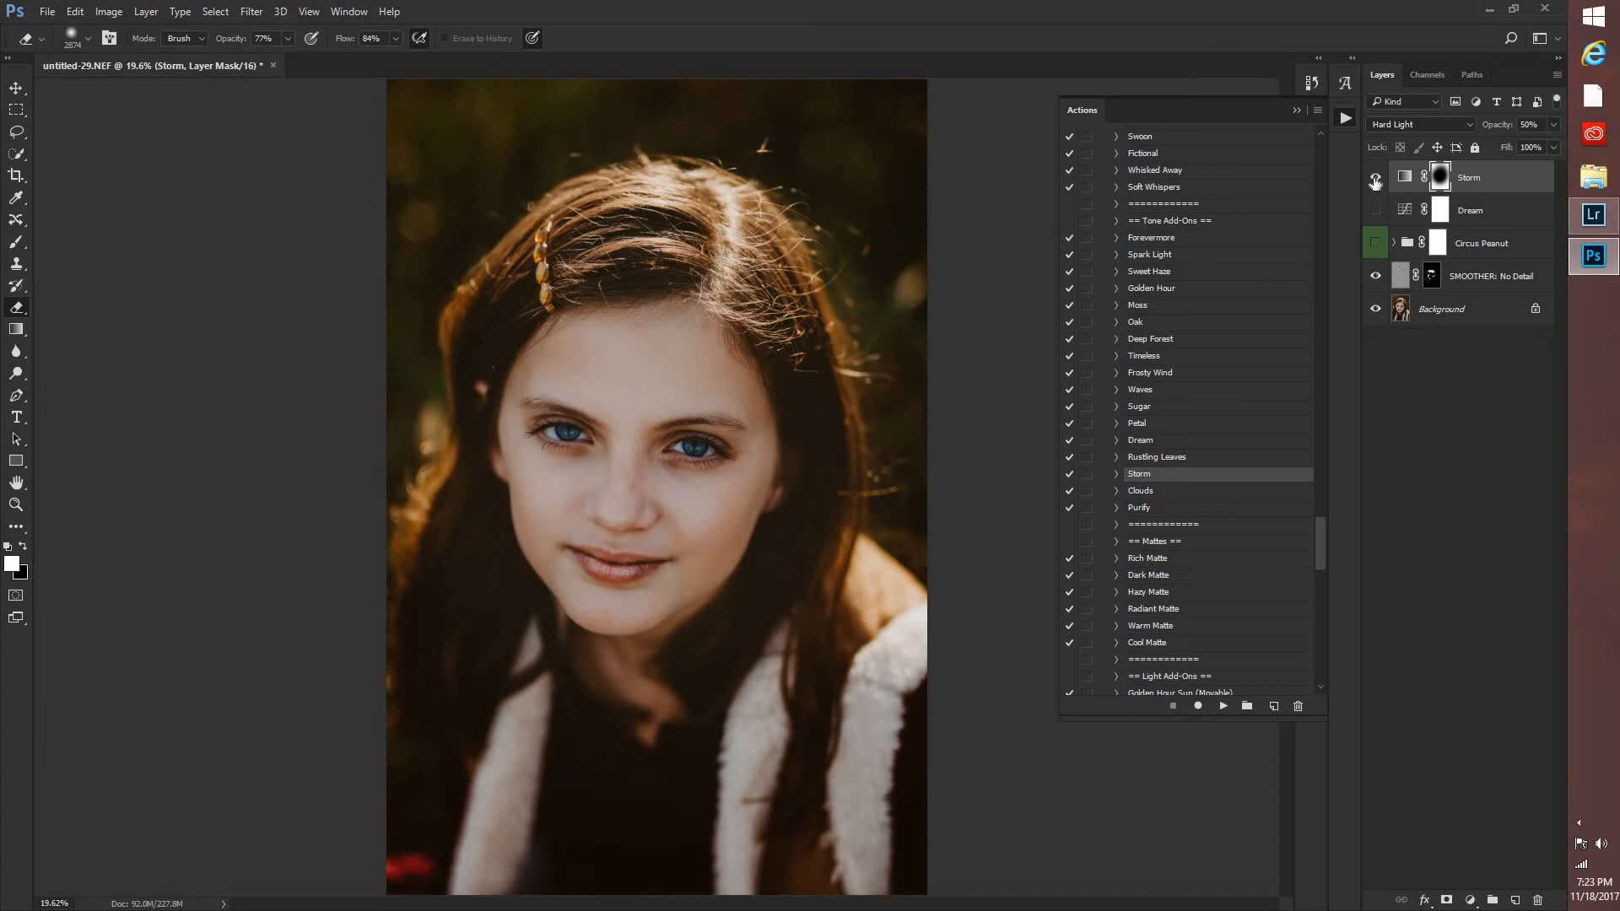
left_click(1375, 178)
left_click(1375, 178)
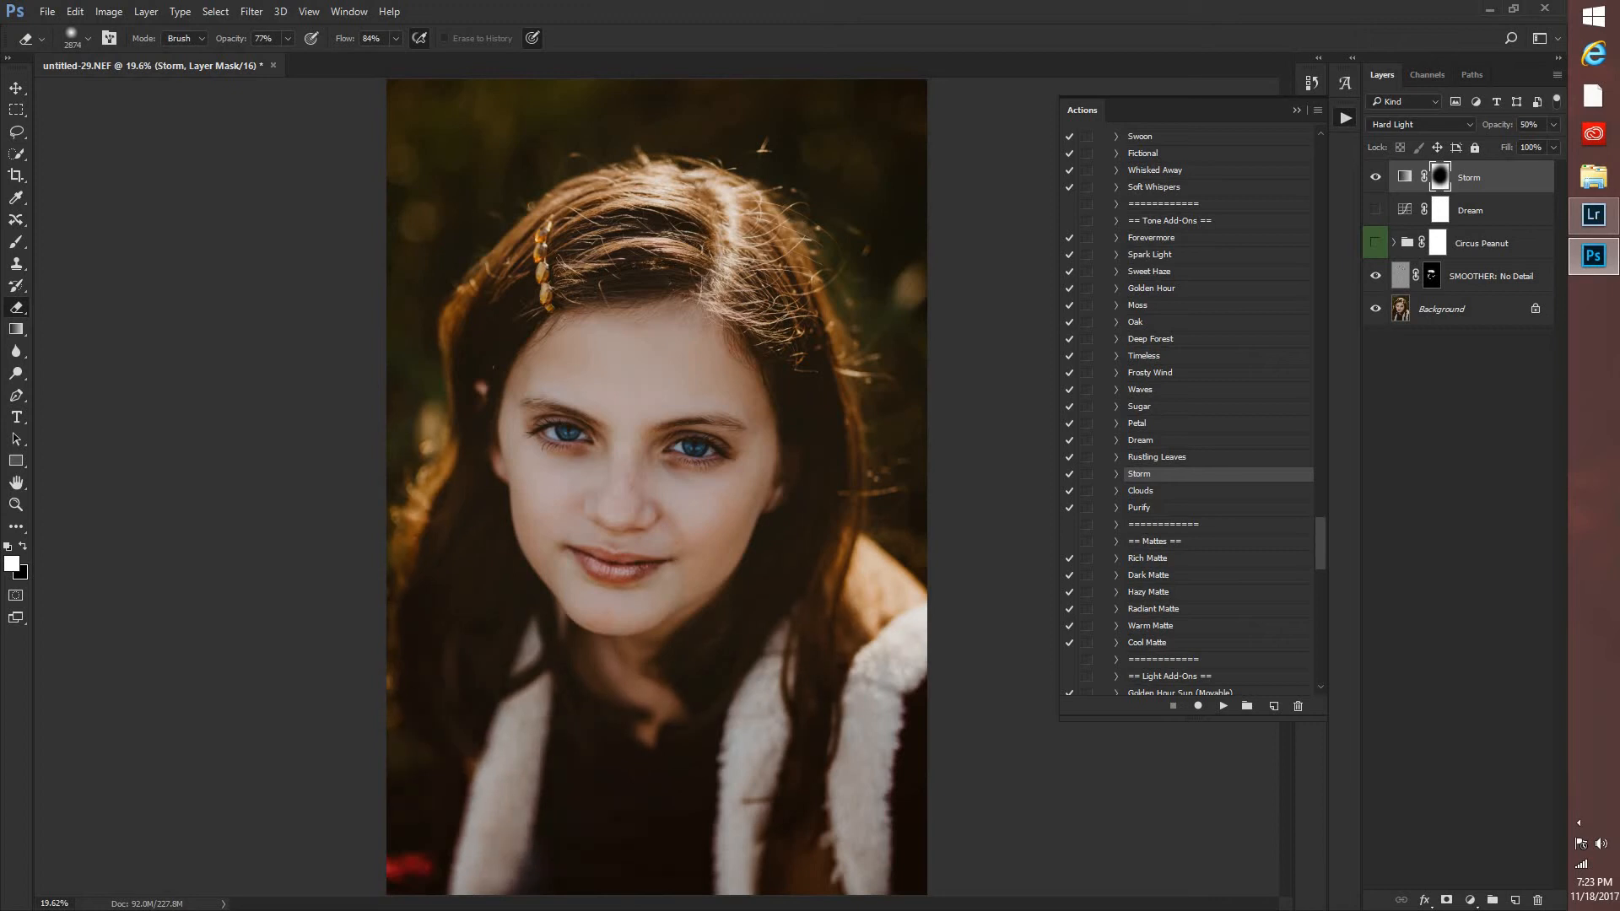
left_click(709, 826)
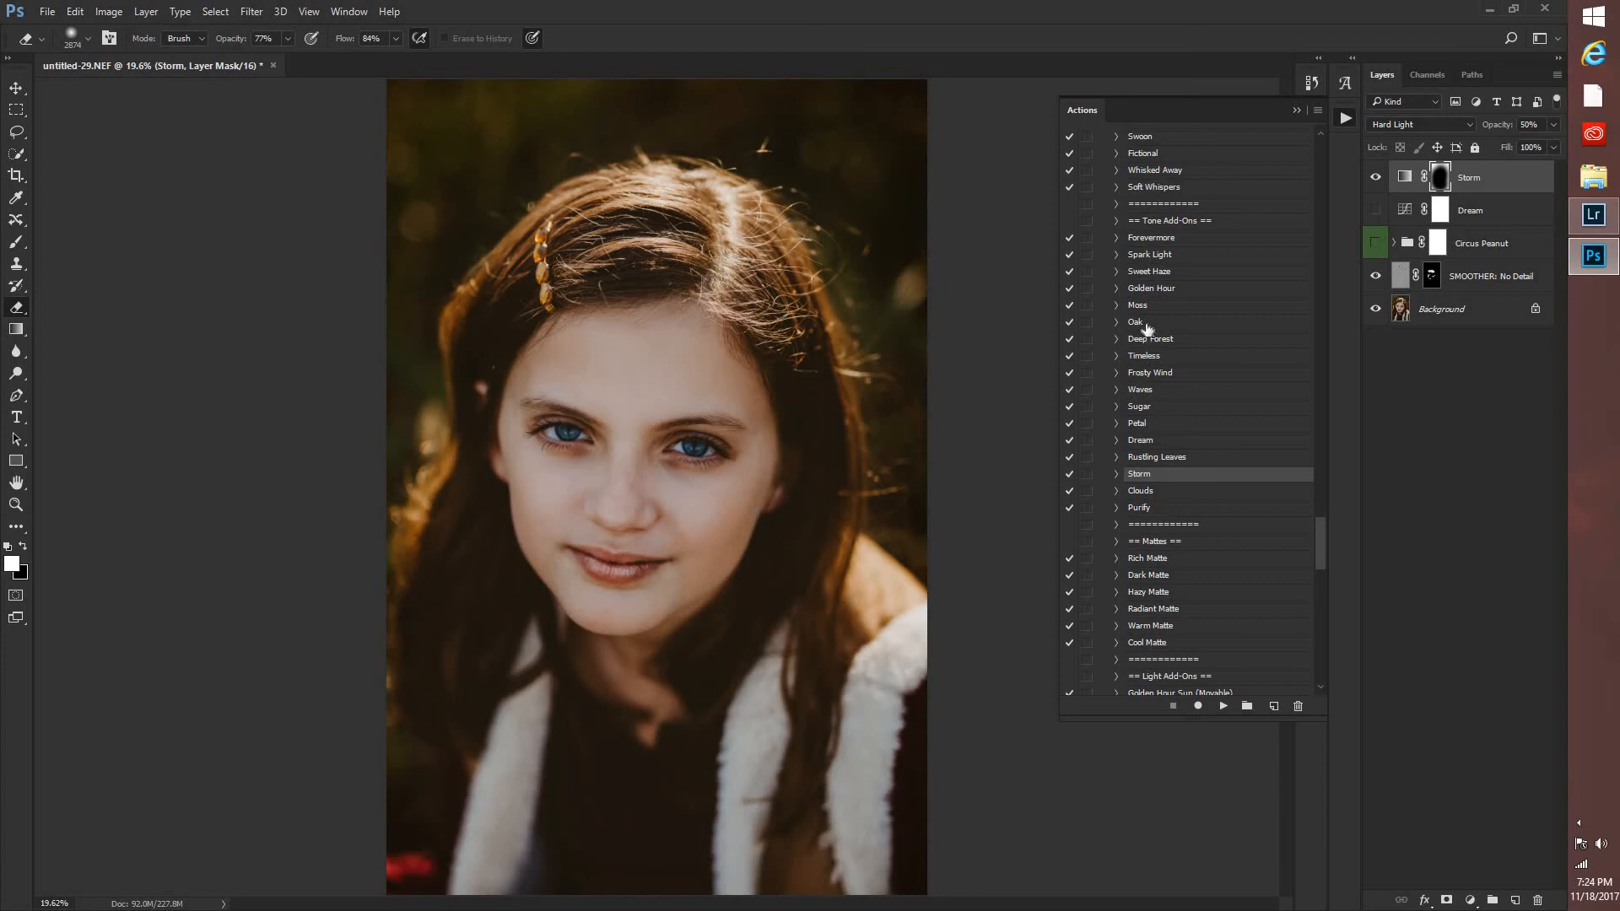
Apply the Oak tone action, compare the portrait with and without it, and hide its layer.
left_click_drag(1134, 327, 1222, 706)
left_click(1223, 706)
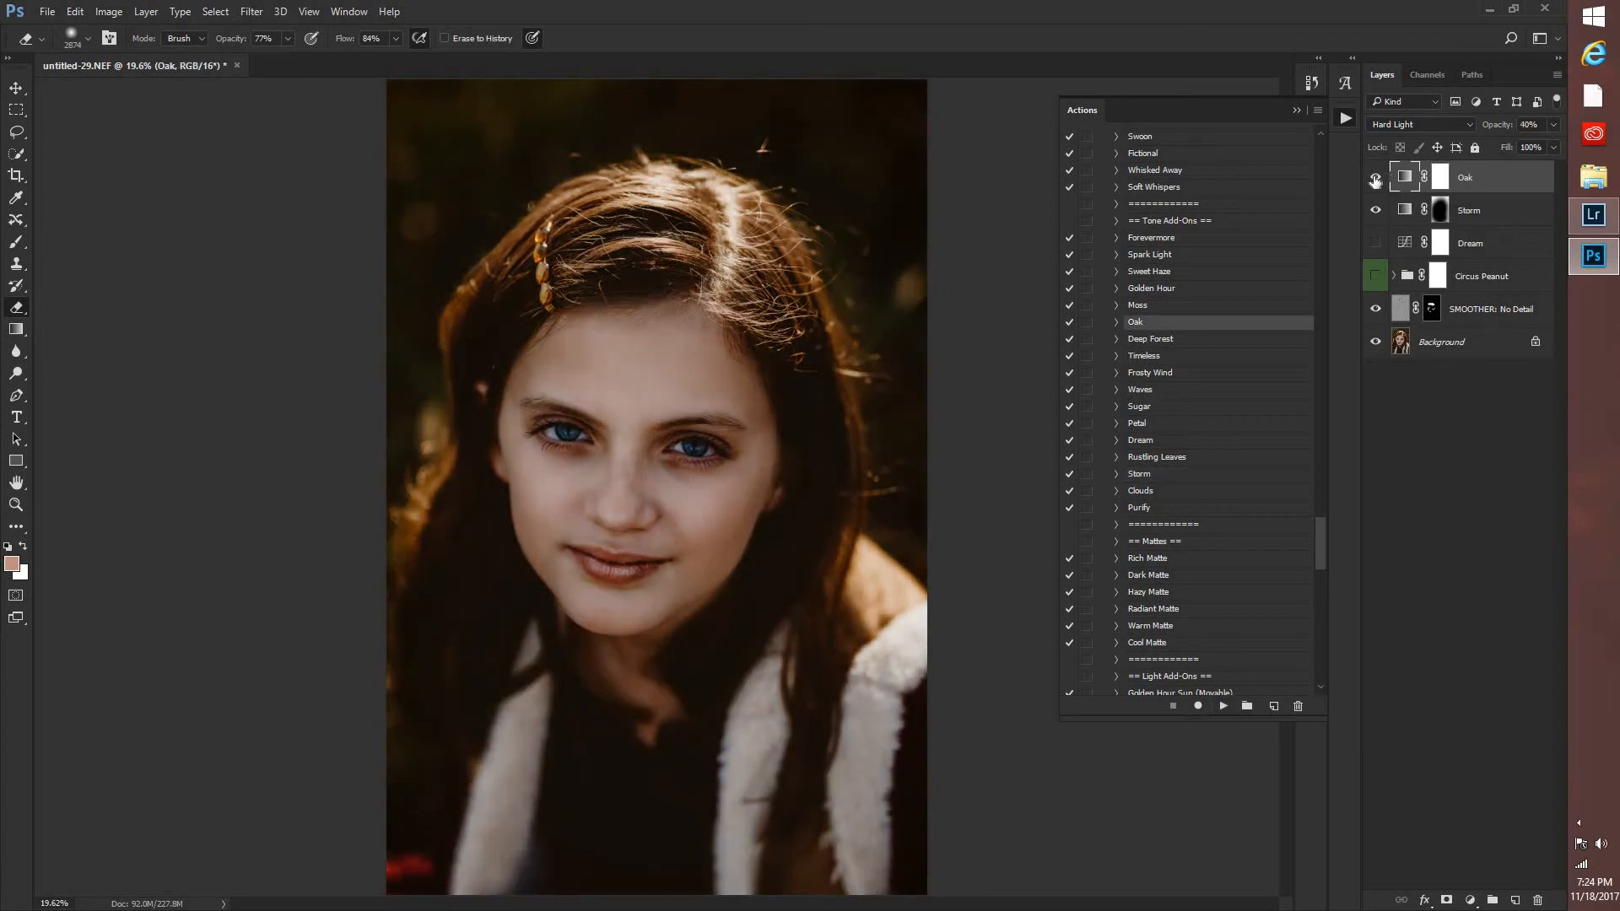
left_click(1375, 178)
left_click(1374, 178)
left_click(1375, 178)
Run the Blur the Background (A Lot) action from the Brush On Effects group and continue past its message.
scroll(1143, 642, "down", 10)
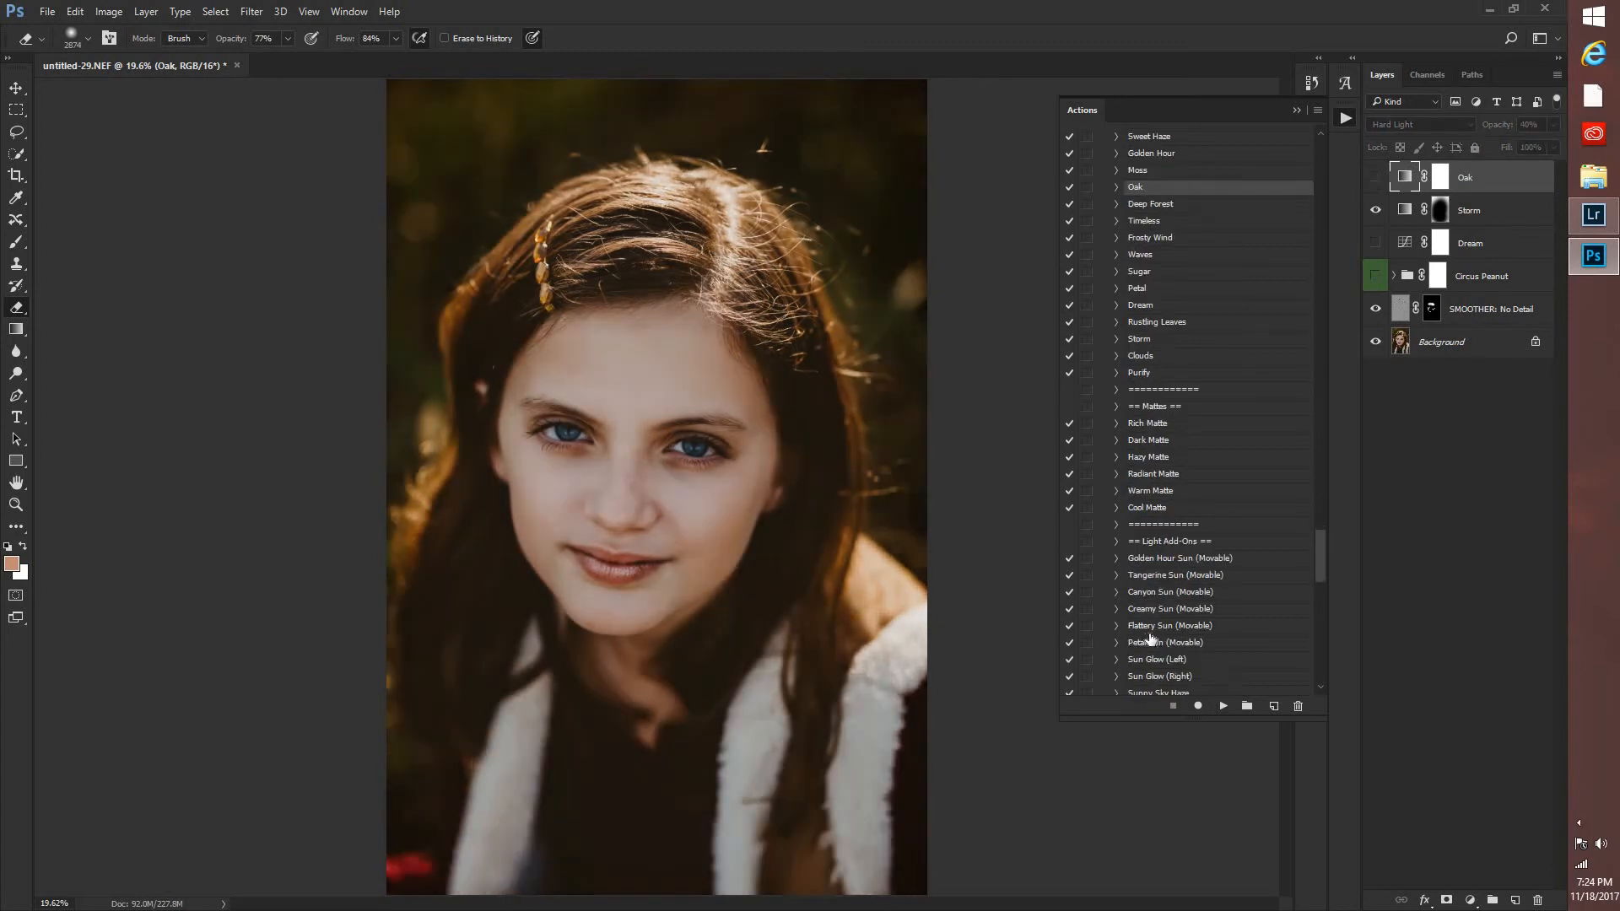
scroll(1165, 624, "down", 5)
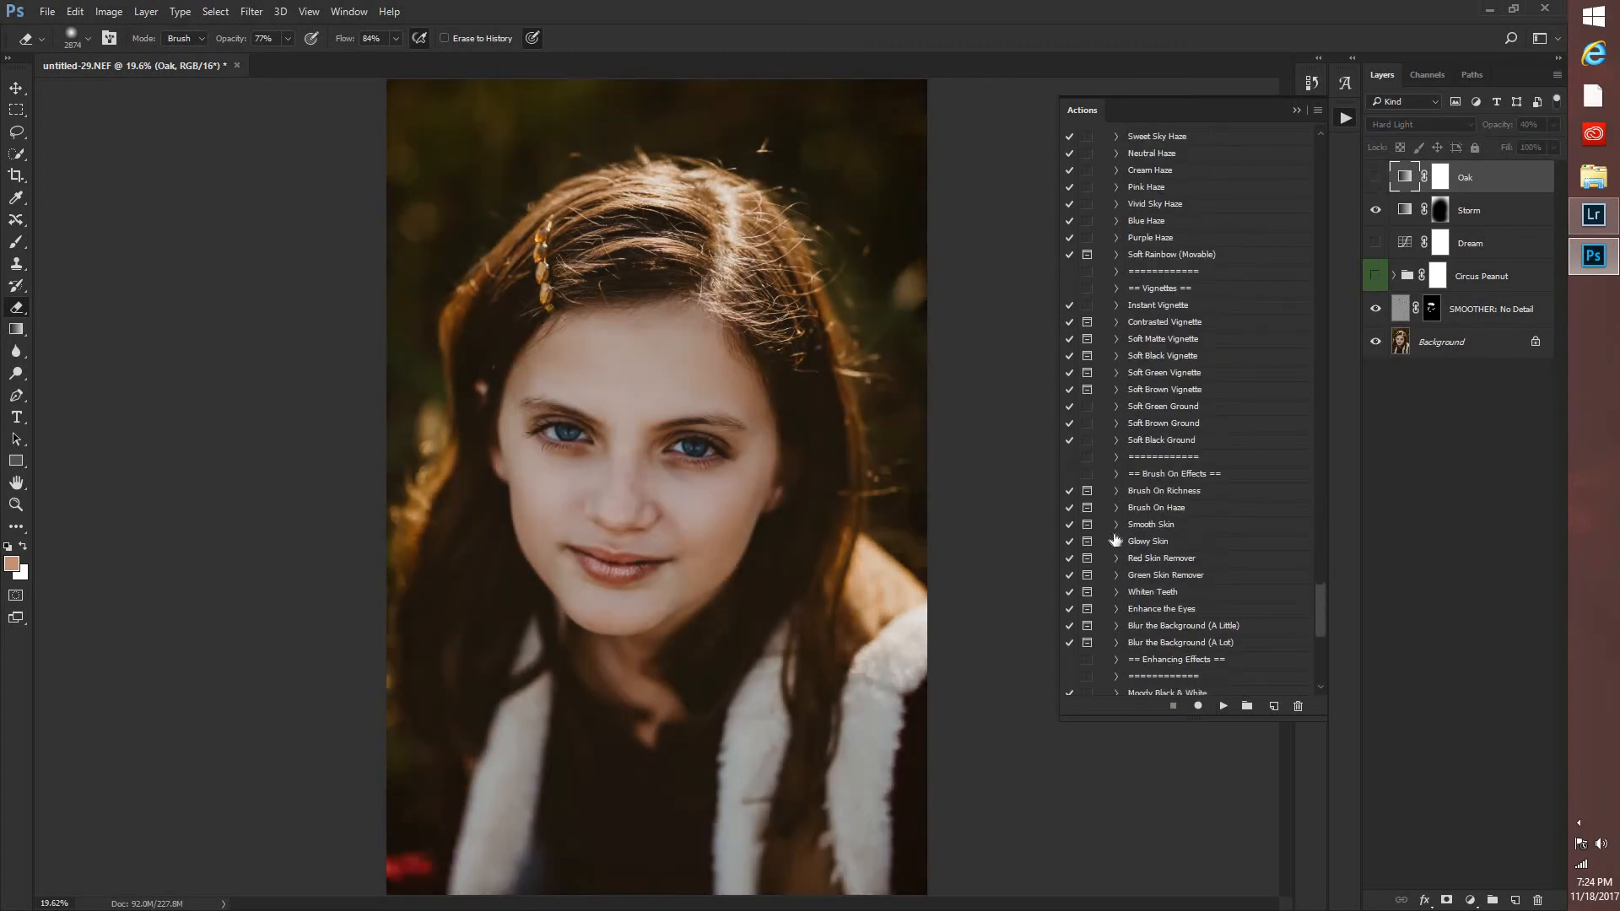
left_click(1149, 528)
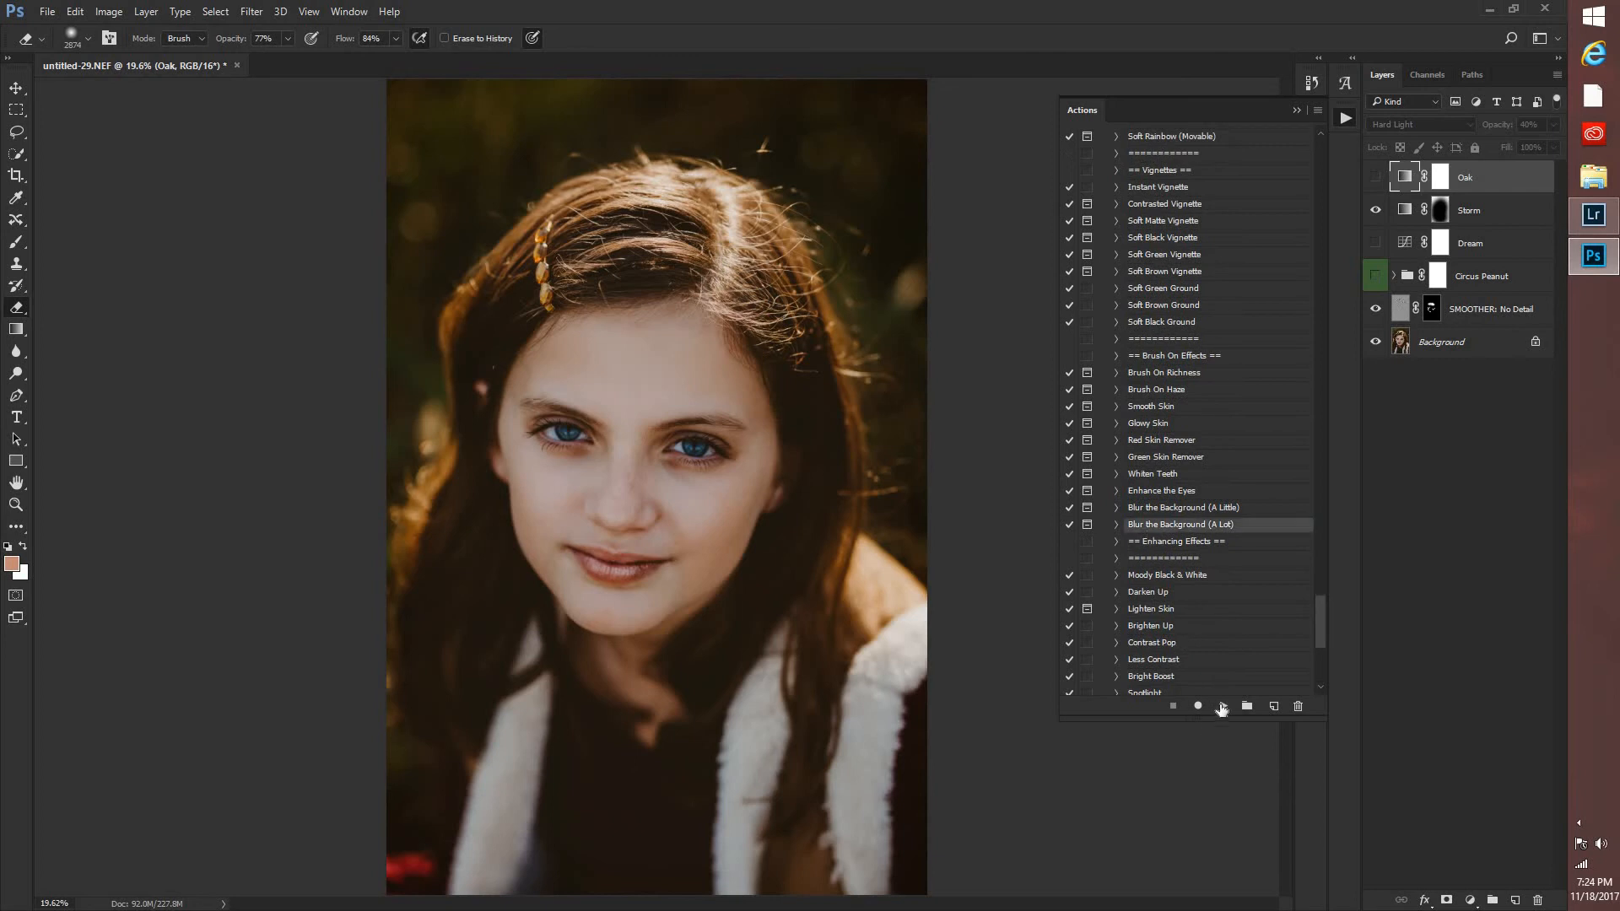
left_click(1222, 705)
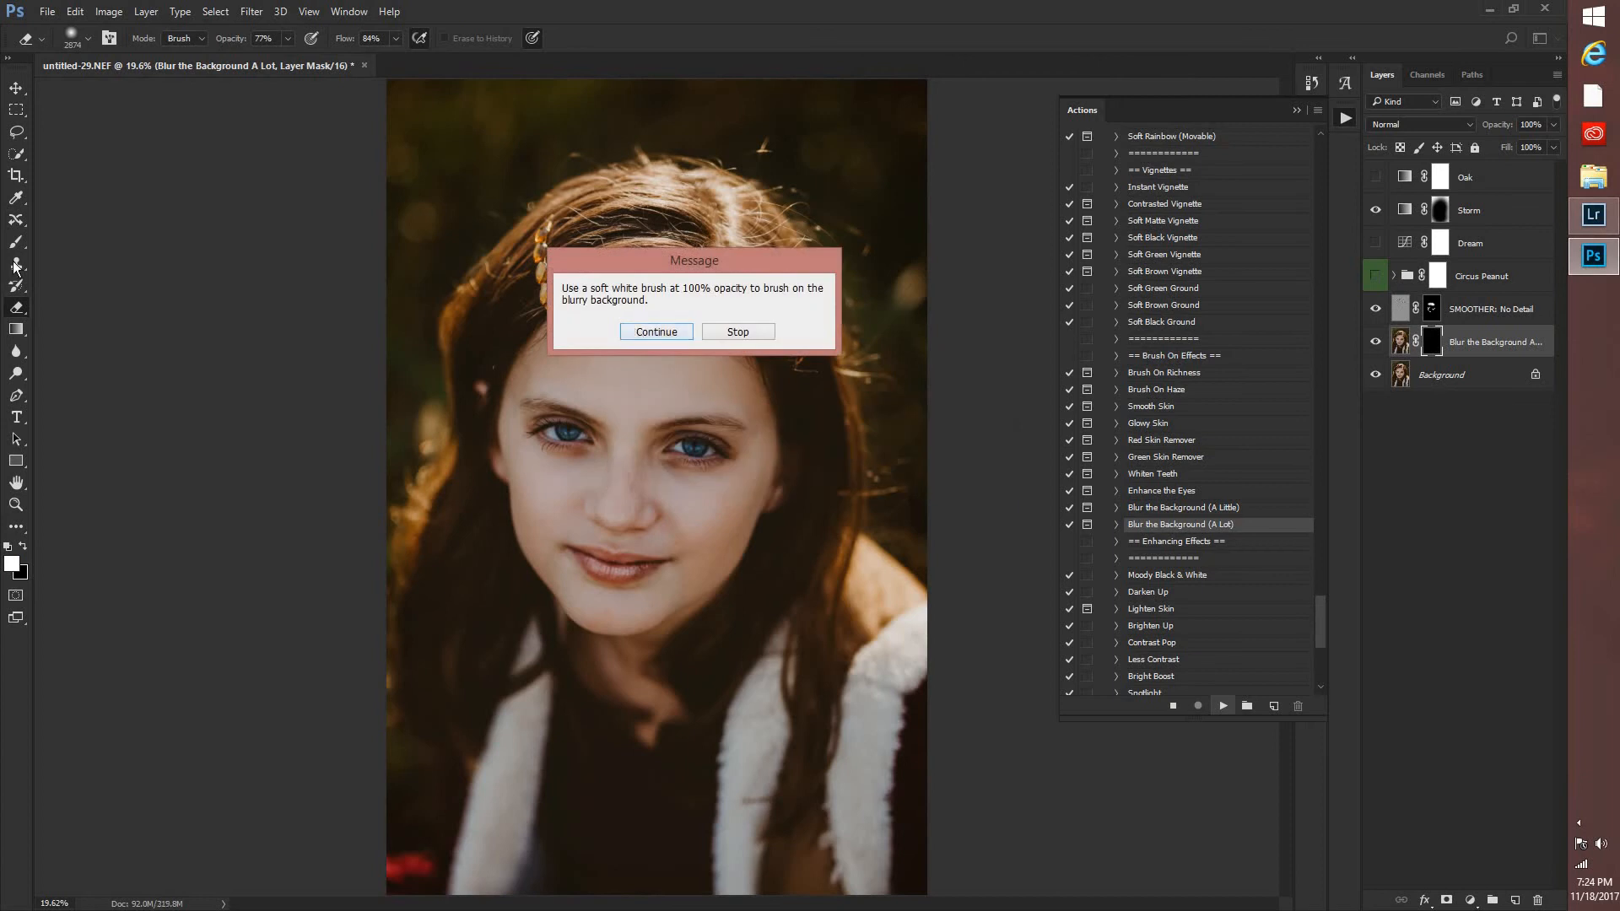
key("Return")
Paint the blur into the layer mask with a soft 495 px brush at 58% opacity, and switch to the Eraser tool.
key("b")
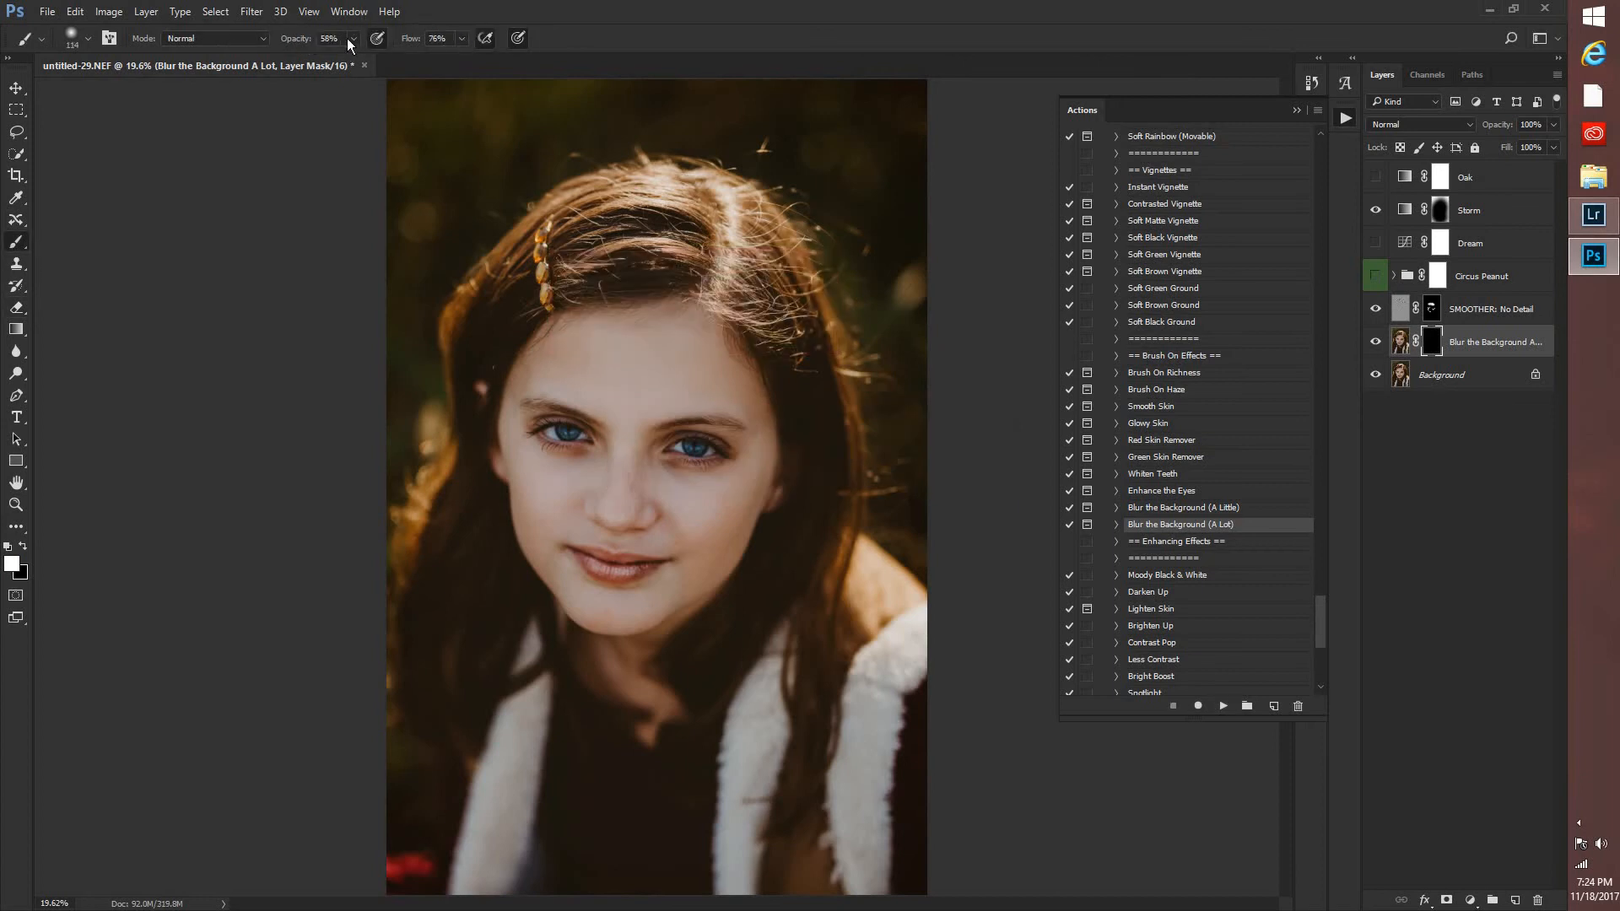
right_click(663, 189)
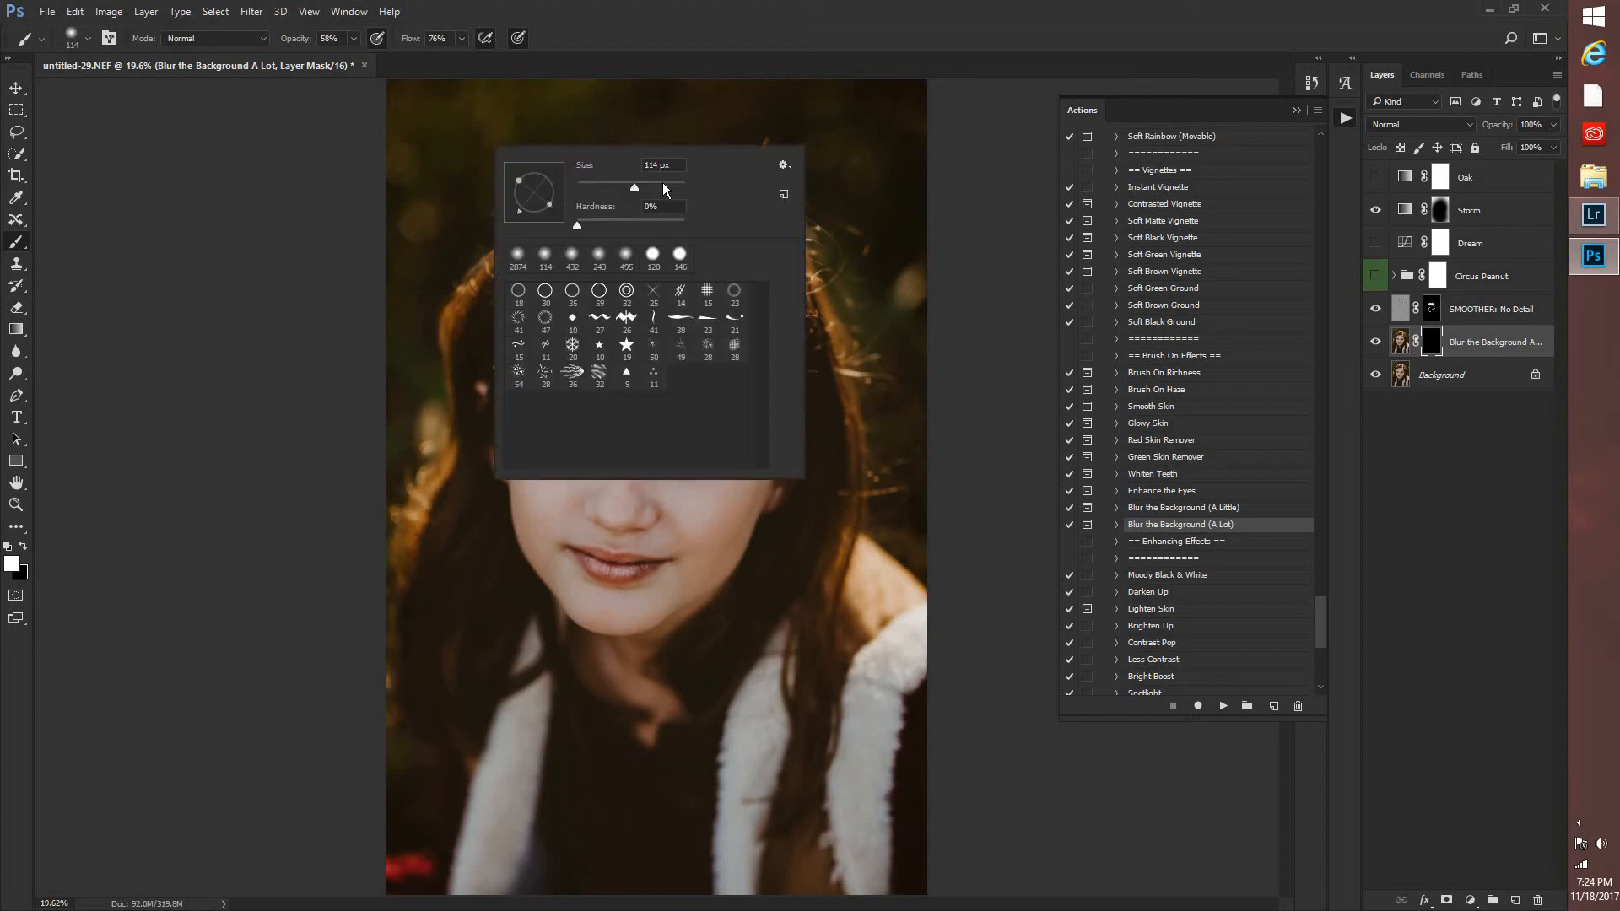
left_click(673, 184)
left_click(278, 306)
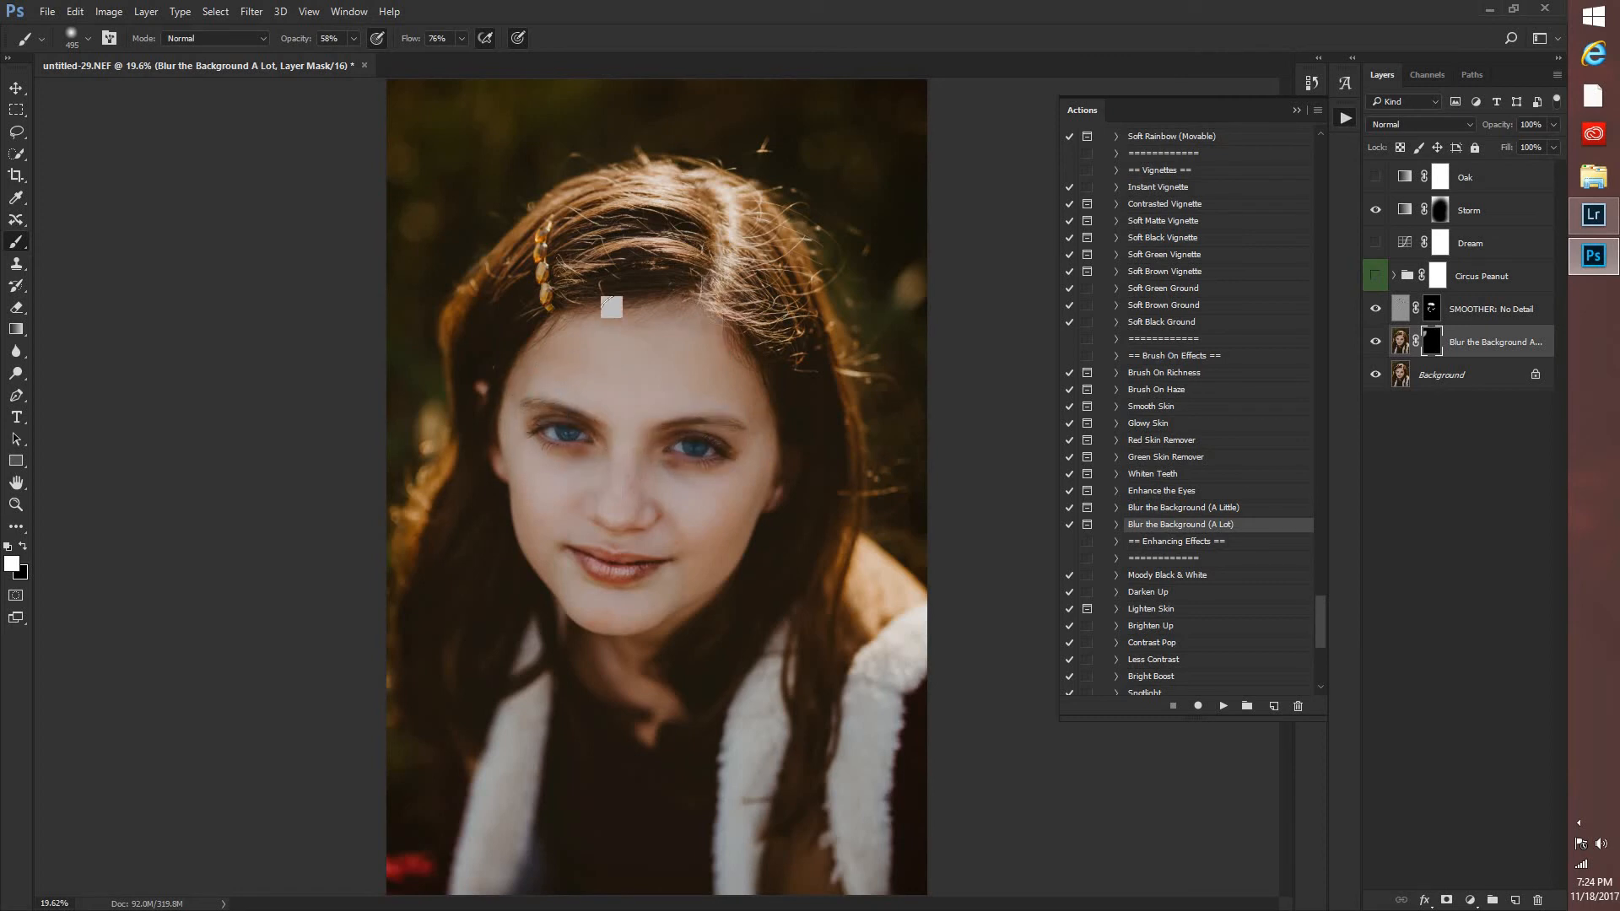
left_click(16, 307)
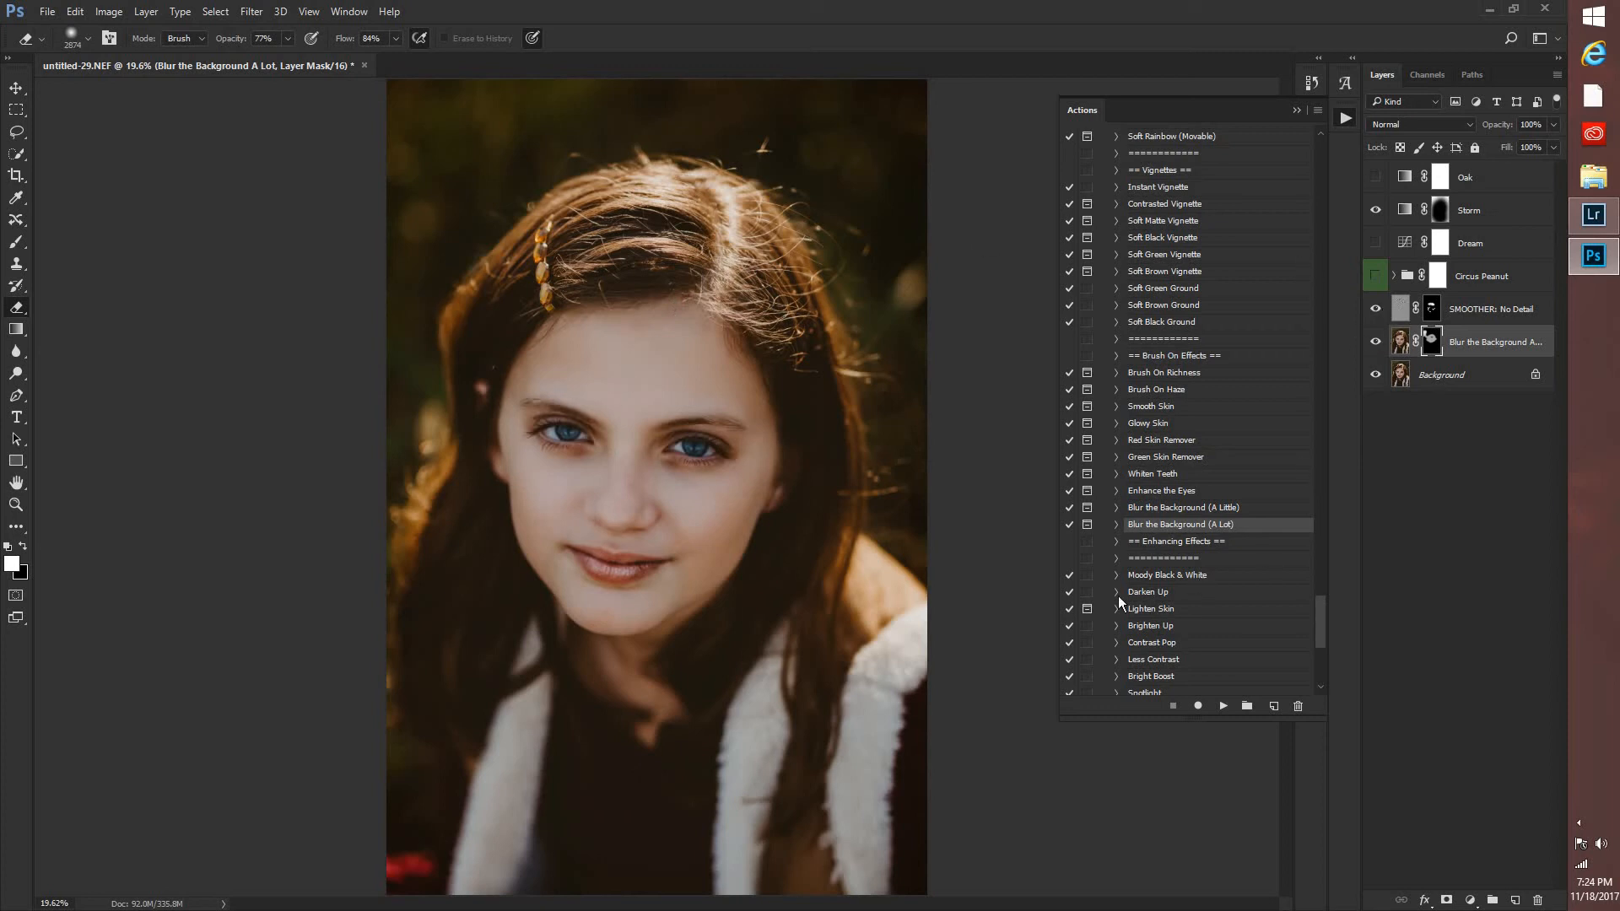
Apply the Spotlight enhancing action at 23% layer opacity, compare its effect, and hide its layer.
scroll(1182, 464, "down", 4)
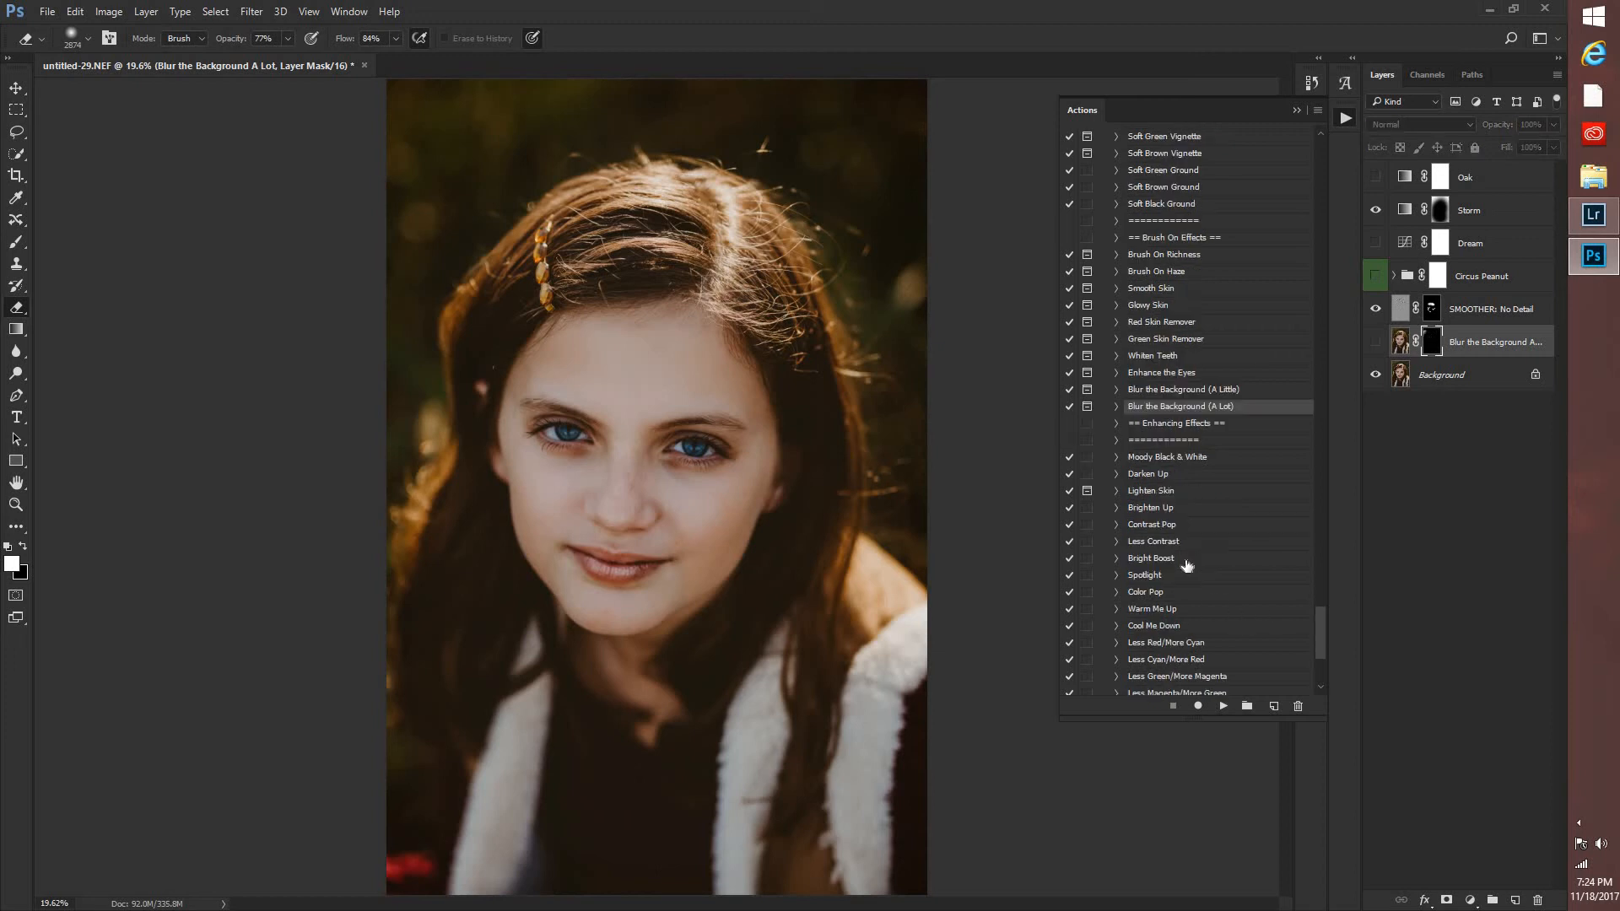
scroll(1173, 435, "down", 2)
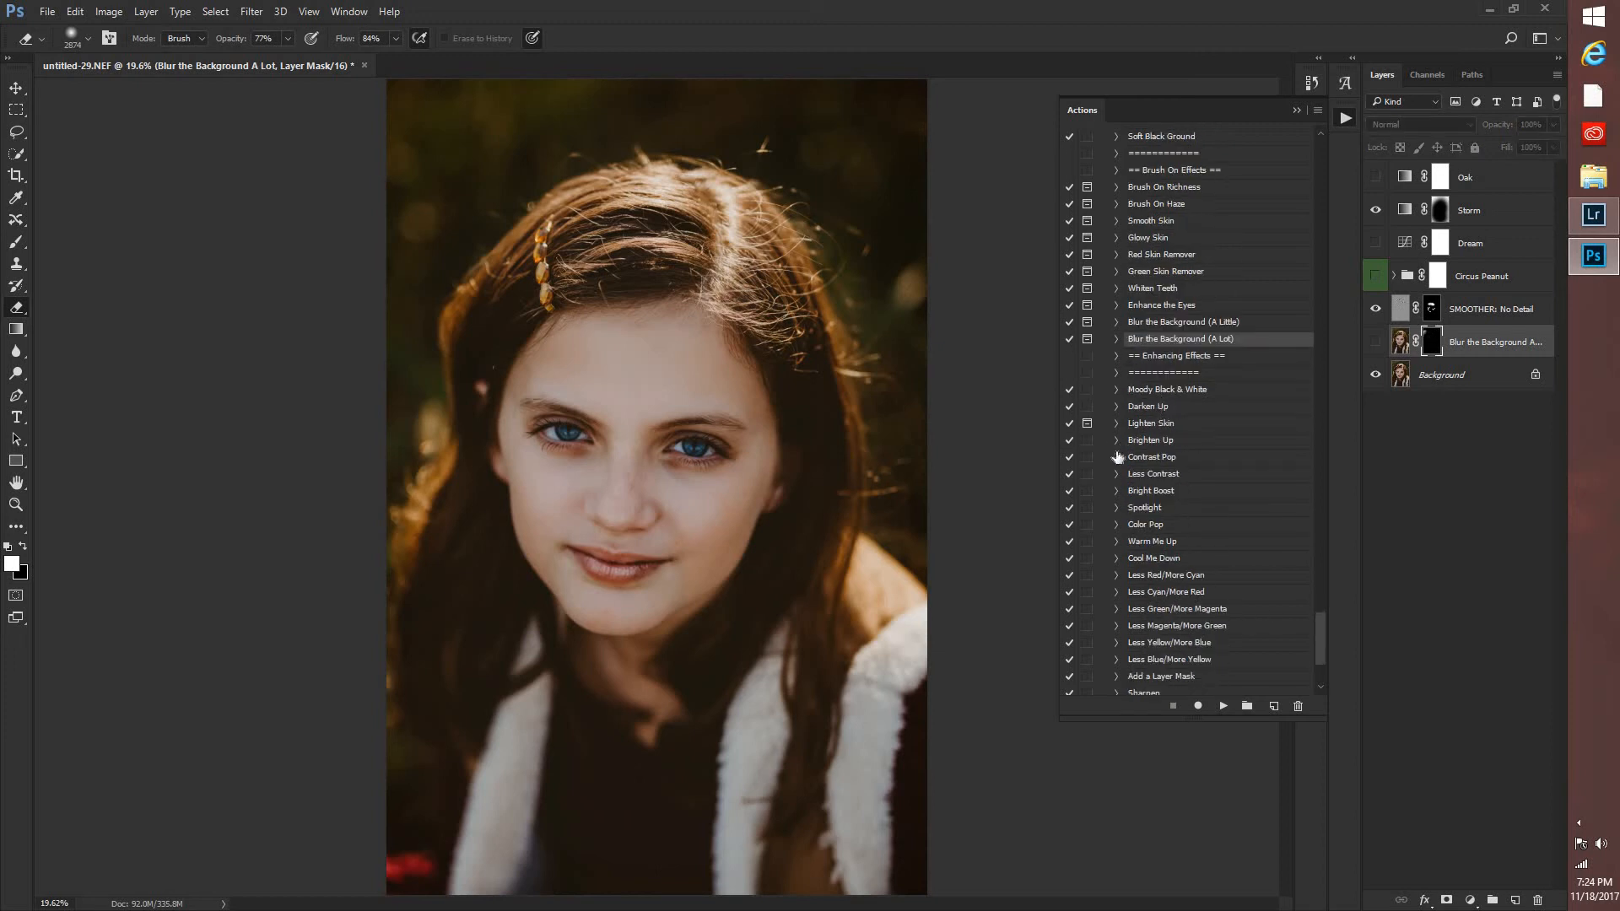
left_click(1152, 510)
left_click(1223, 707)
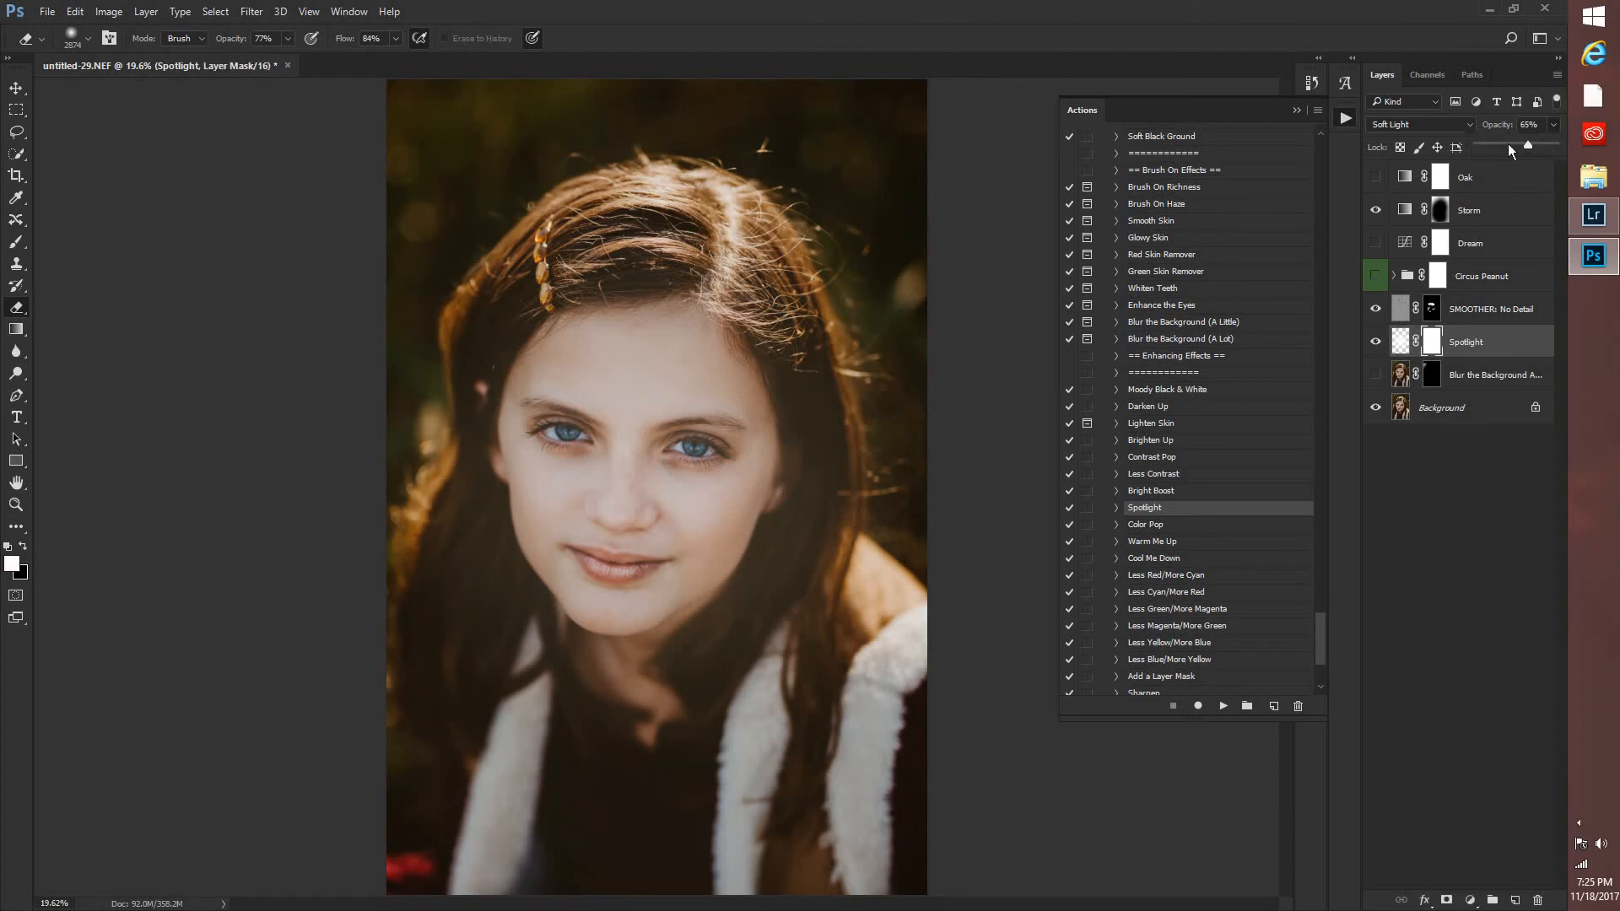
left_click_drag(1482, 144, 1498, 146)
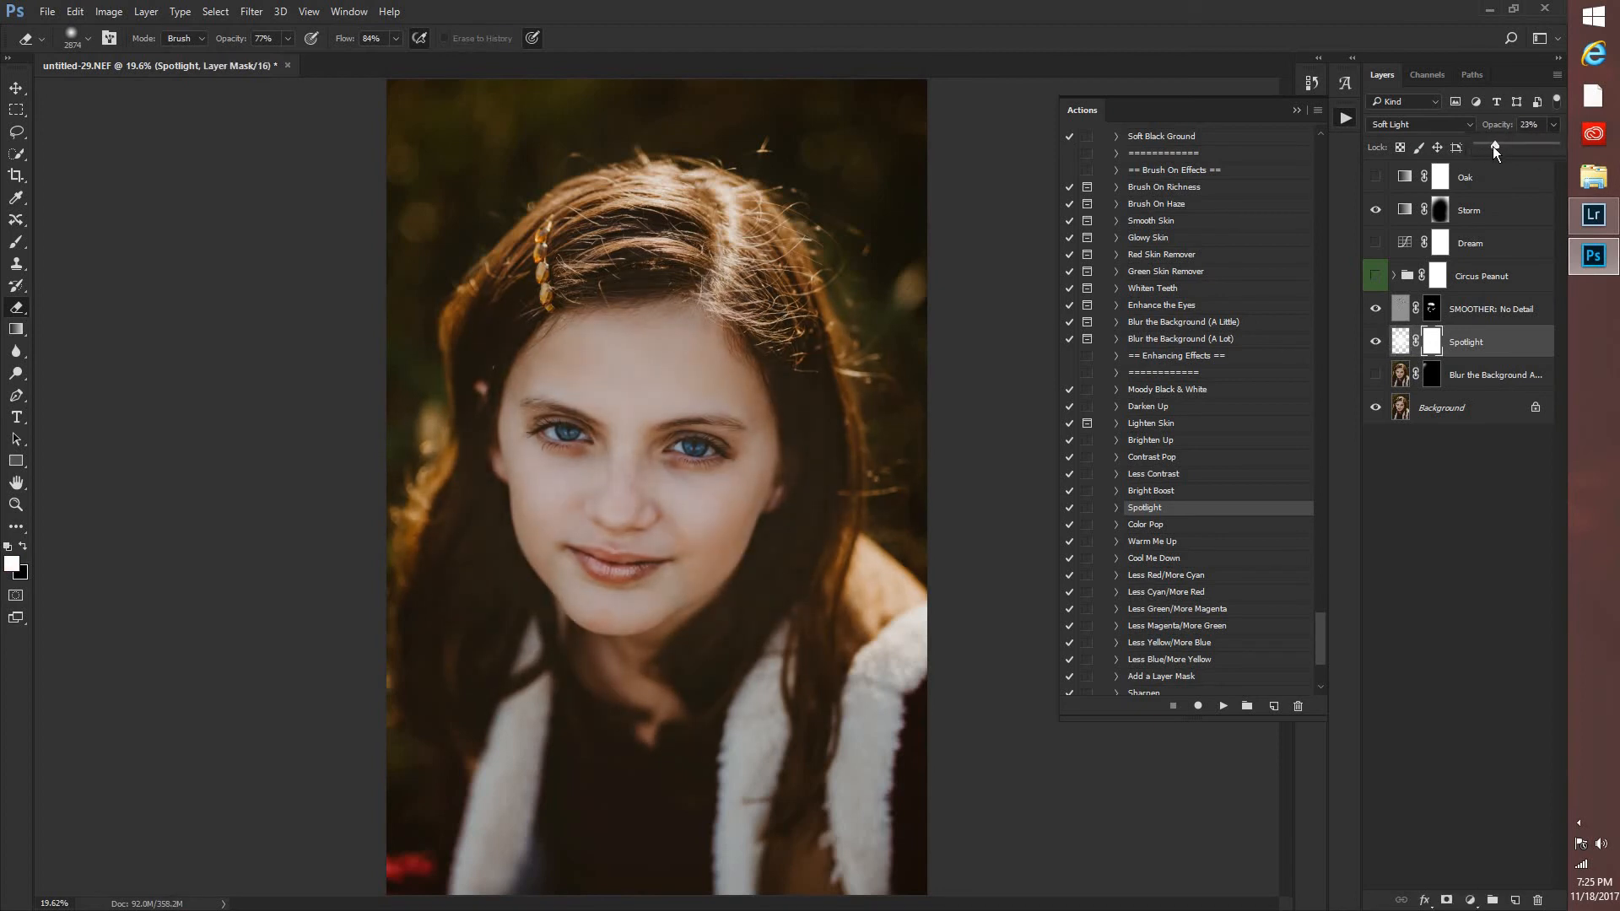
left_click(1377, 344)
left_click(1377, 344)
left_click(1376, 344)
Apply the Soft Brown Ground action from the Vignettes group, and hide its layer.
scroll(1173, 573, "down", 5)
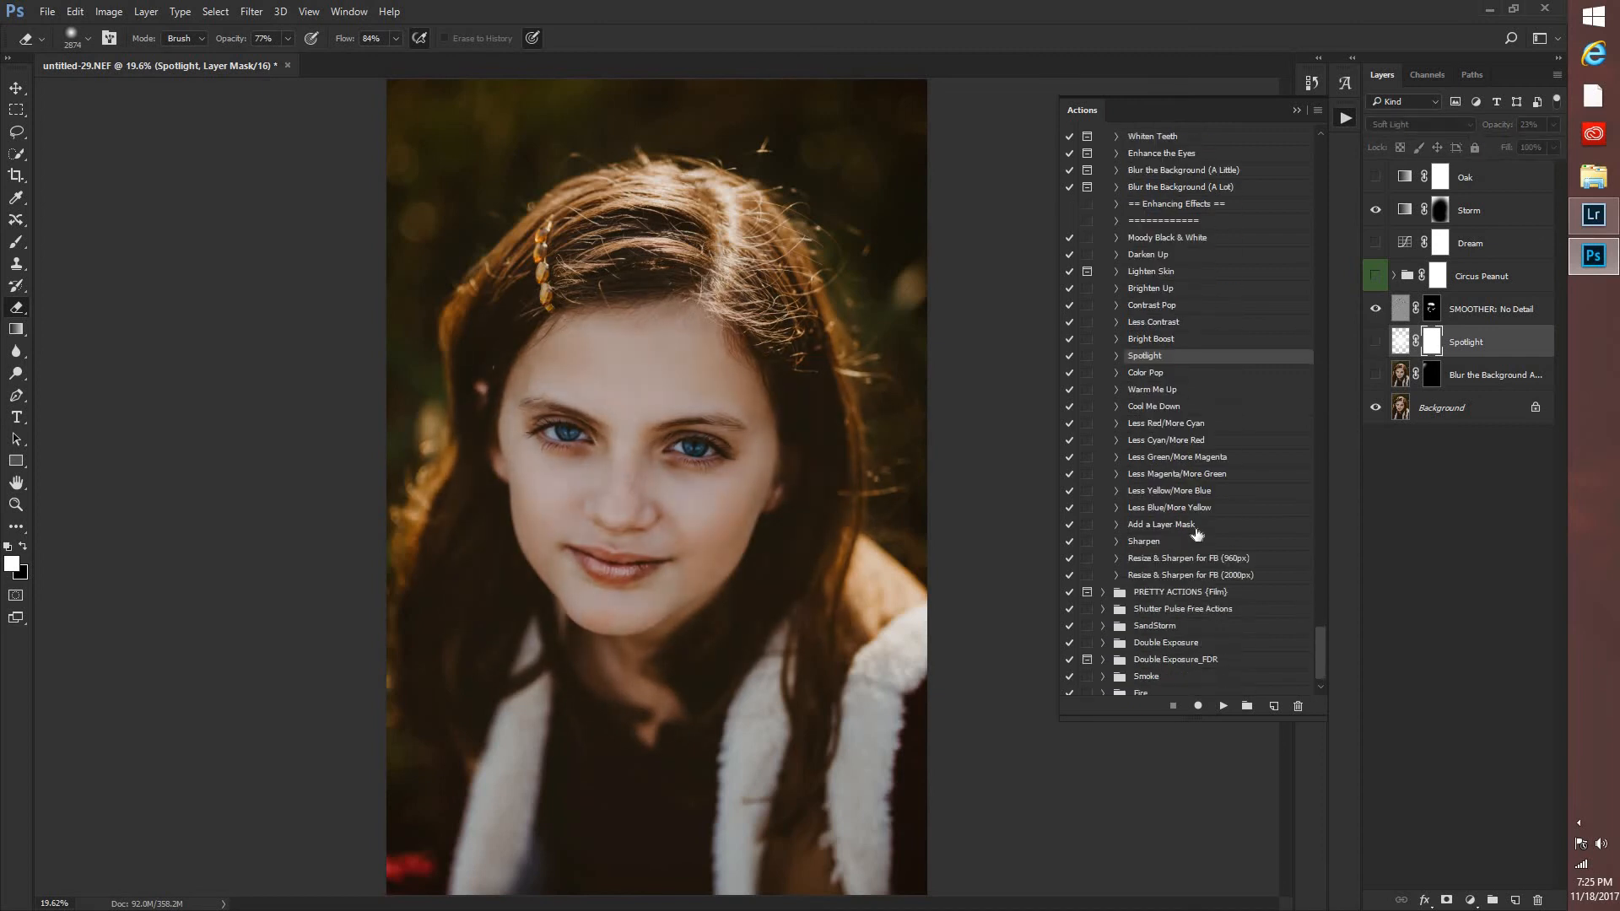
scroll(1196, 533, "up", 9)
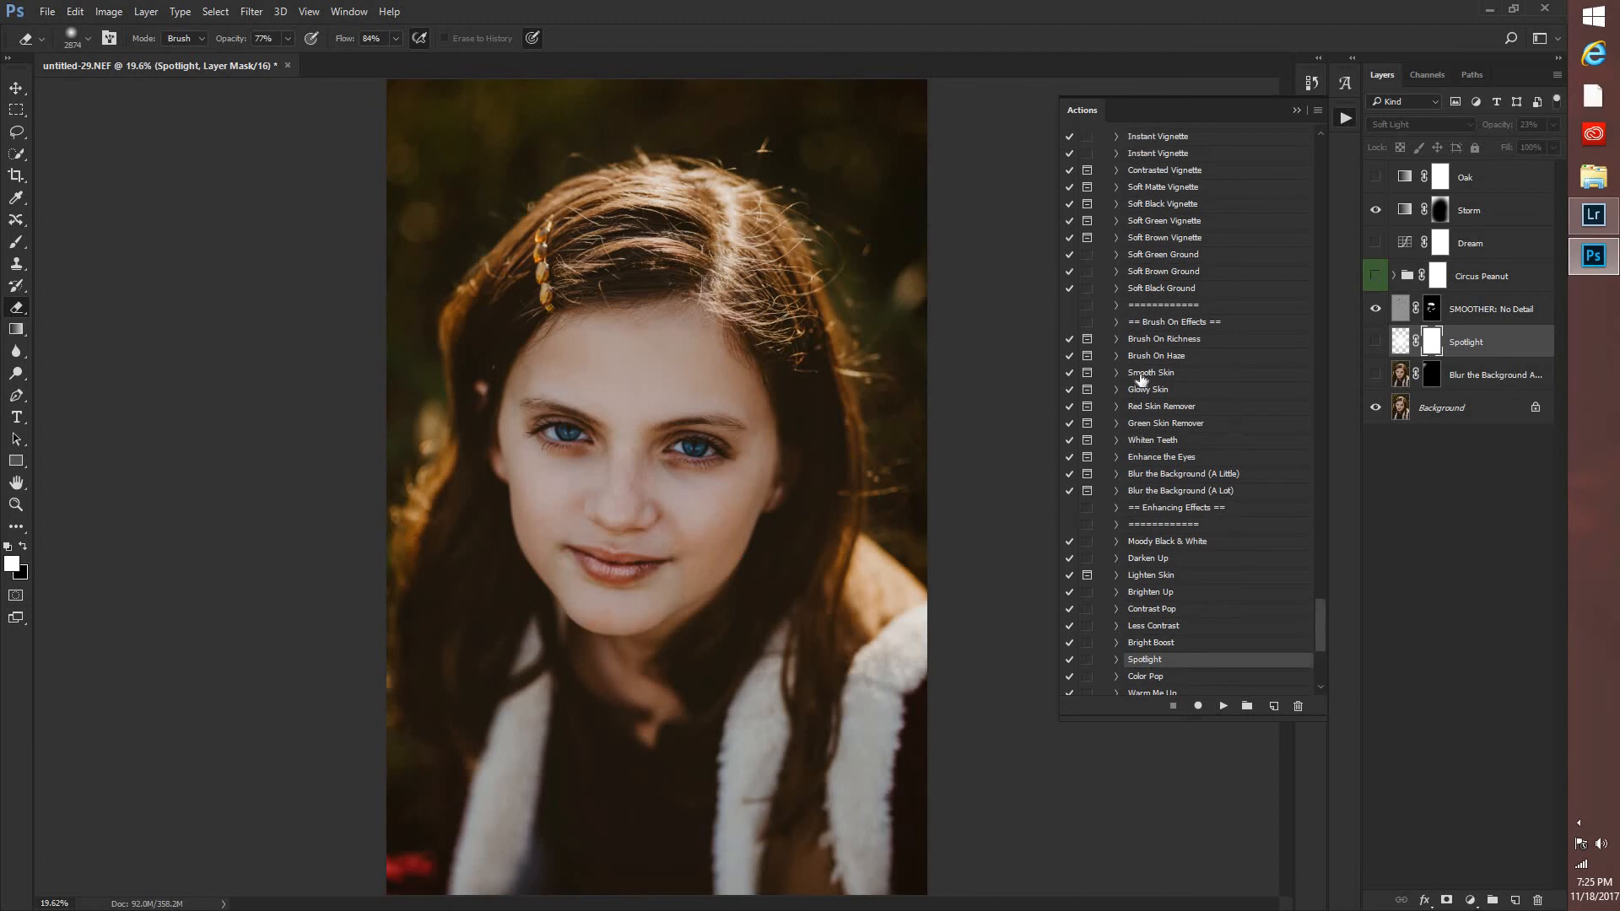
scroll(1142, 377, "up", 3)
left_click(1146, 360)
left_click(1220, 707)
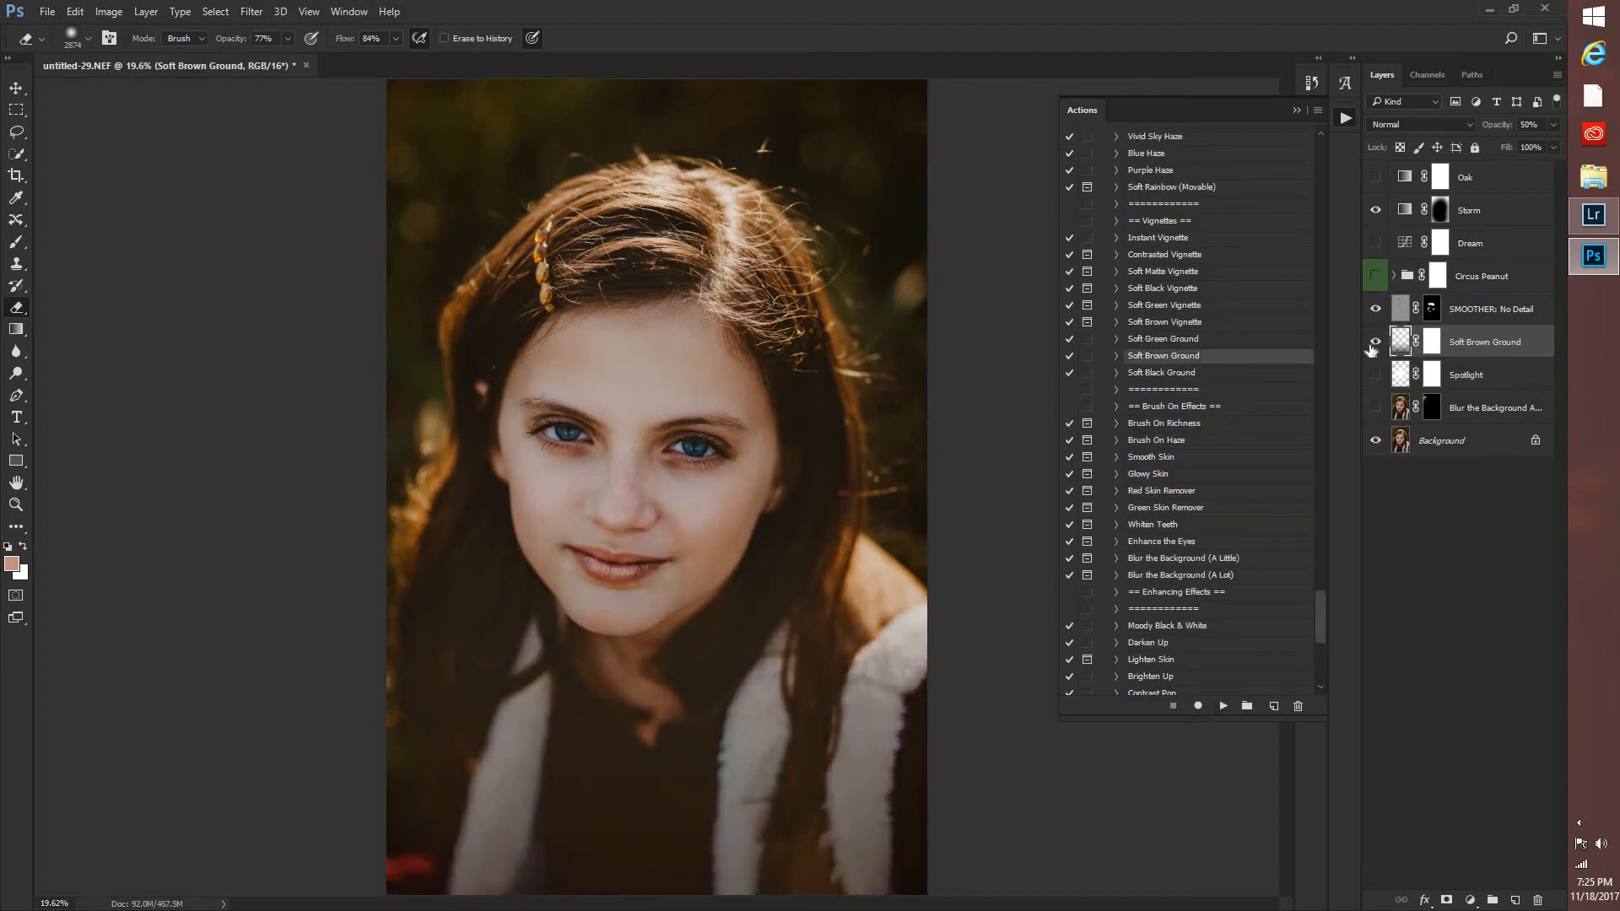
left_click(1374, 344)
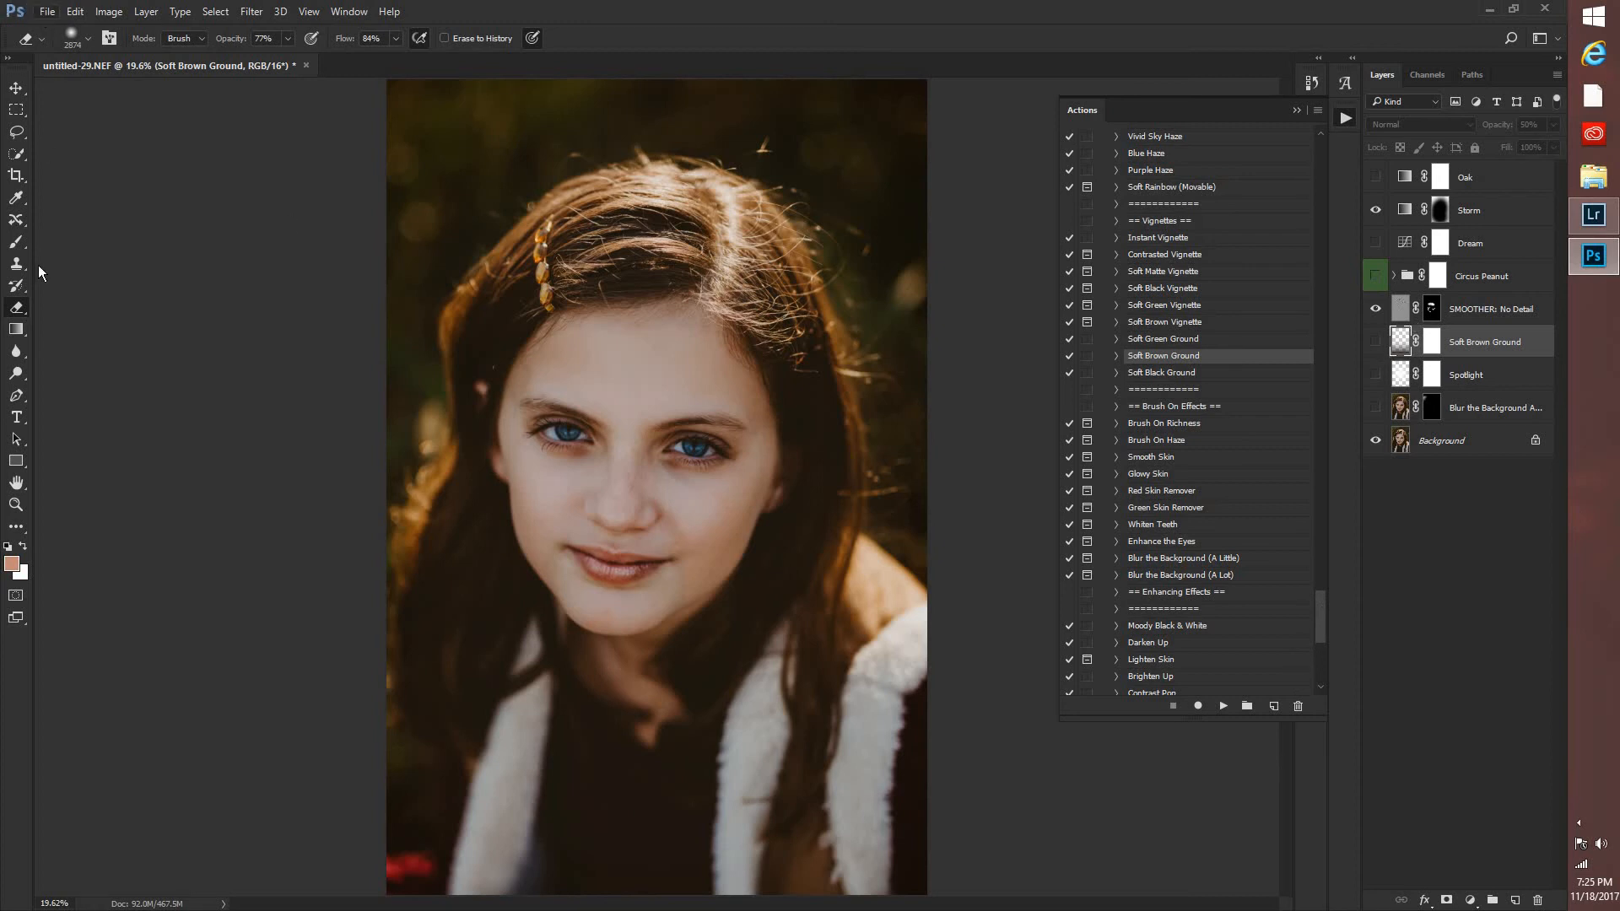
Start placing an embedded image and open the Lightscaping Overlays folder on the Seagate Backup Plus Drive (F:).
key("alt+f")
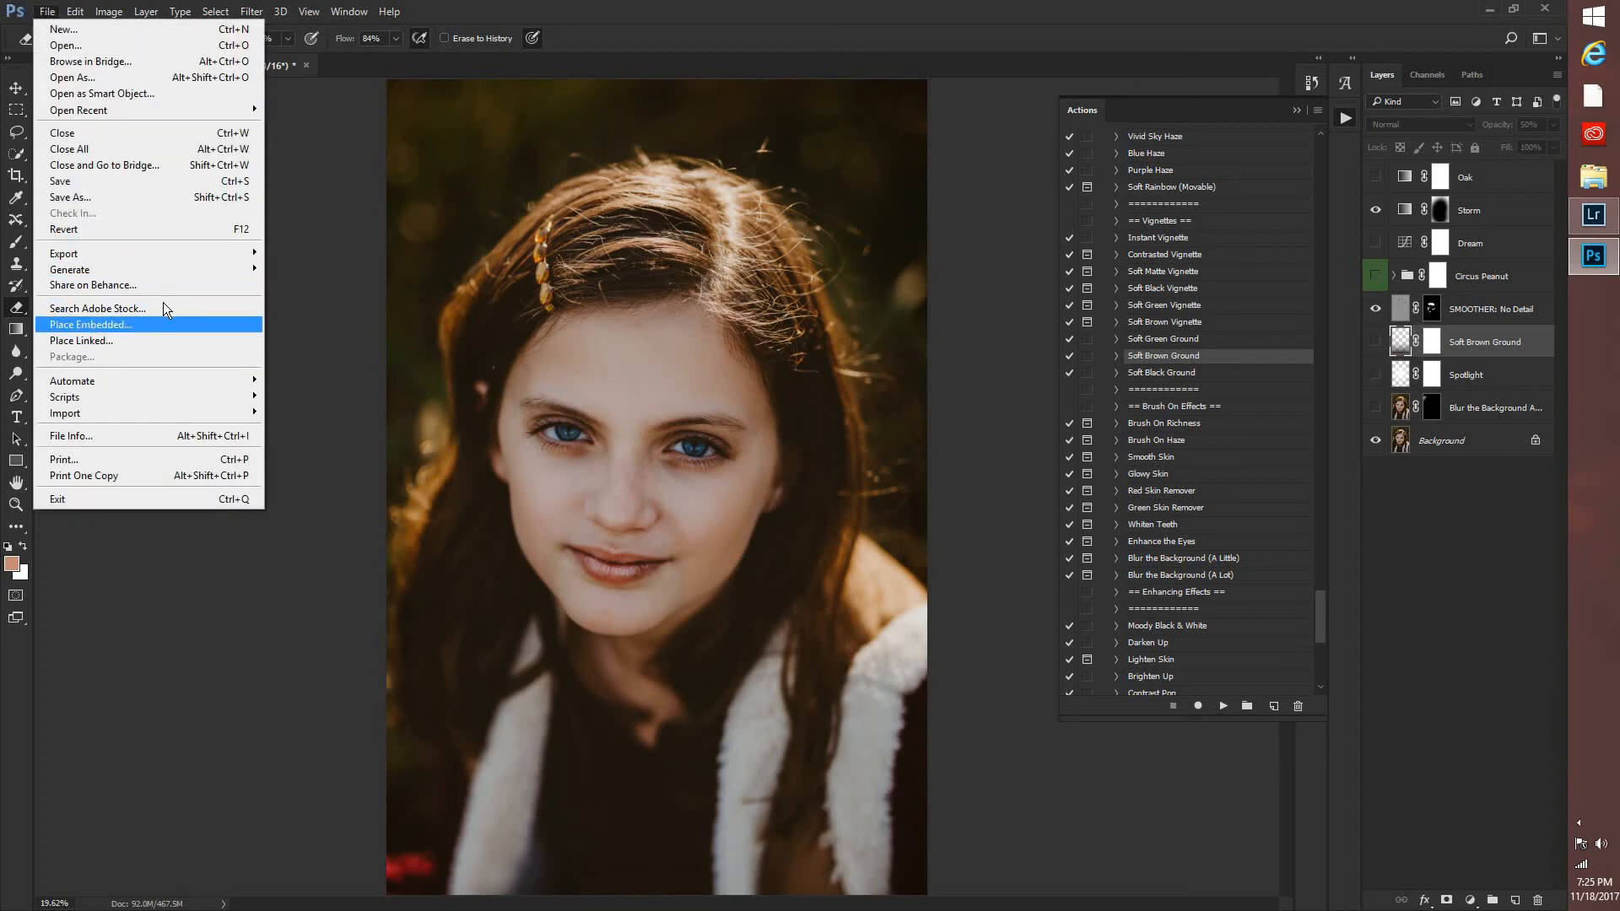
left_click(161, 324)
left_click(251, 40)
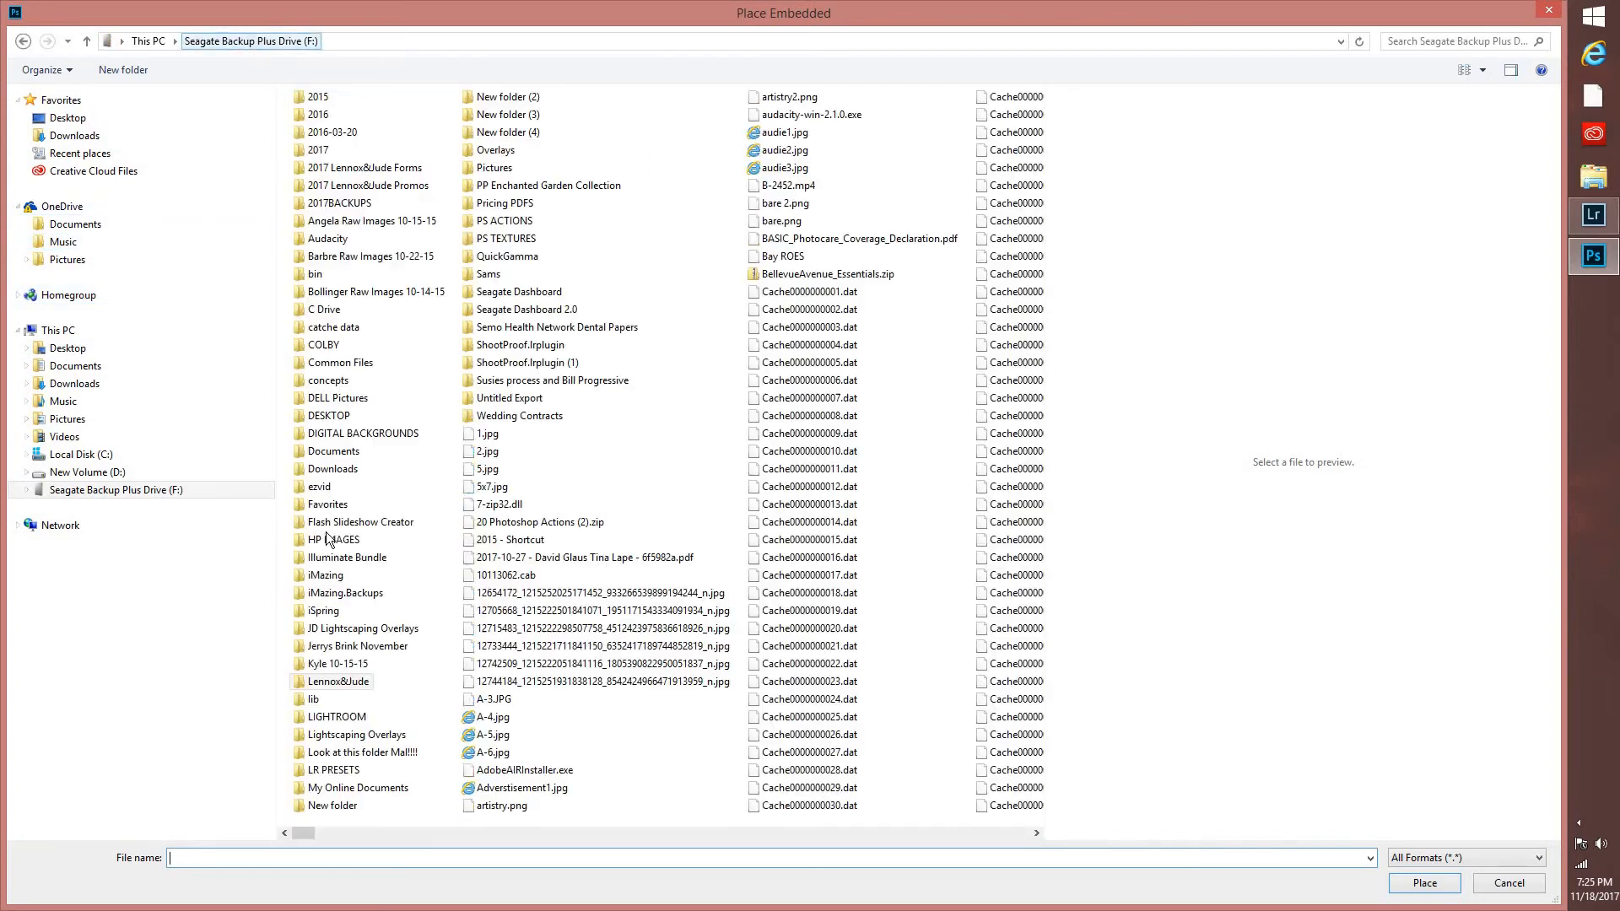
double_click(309, 628)
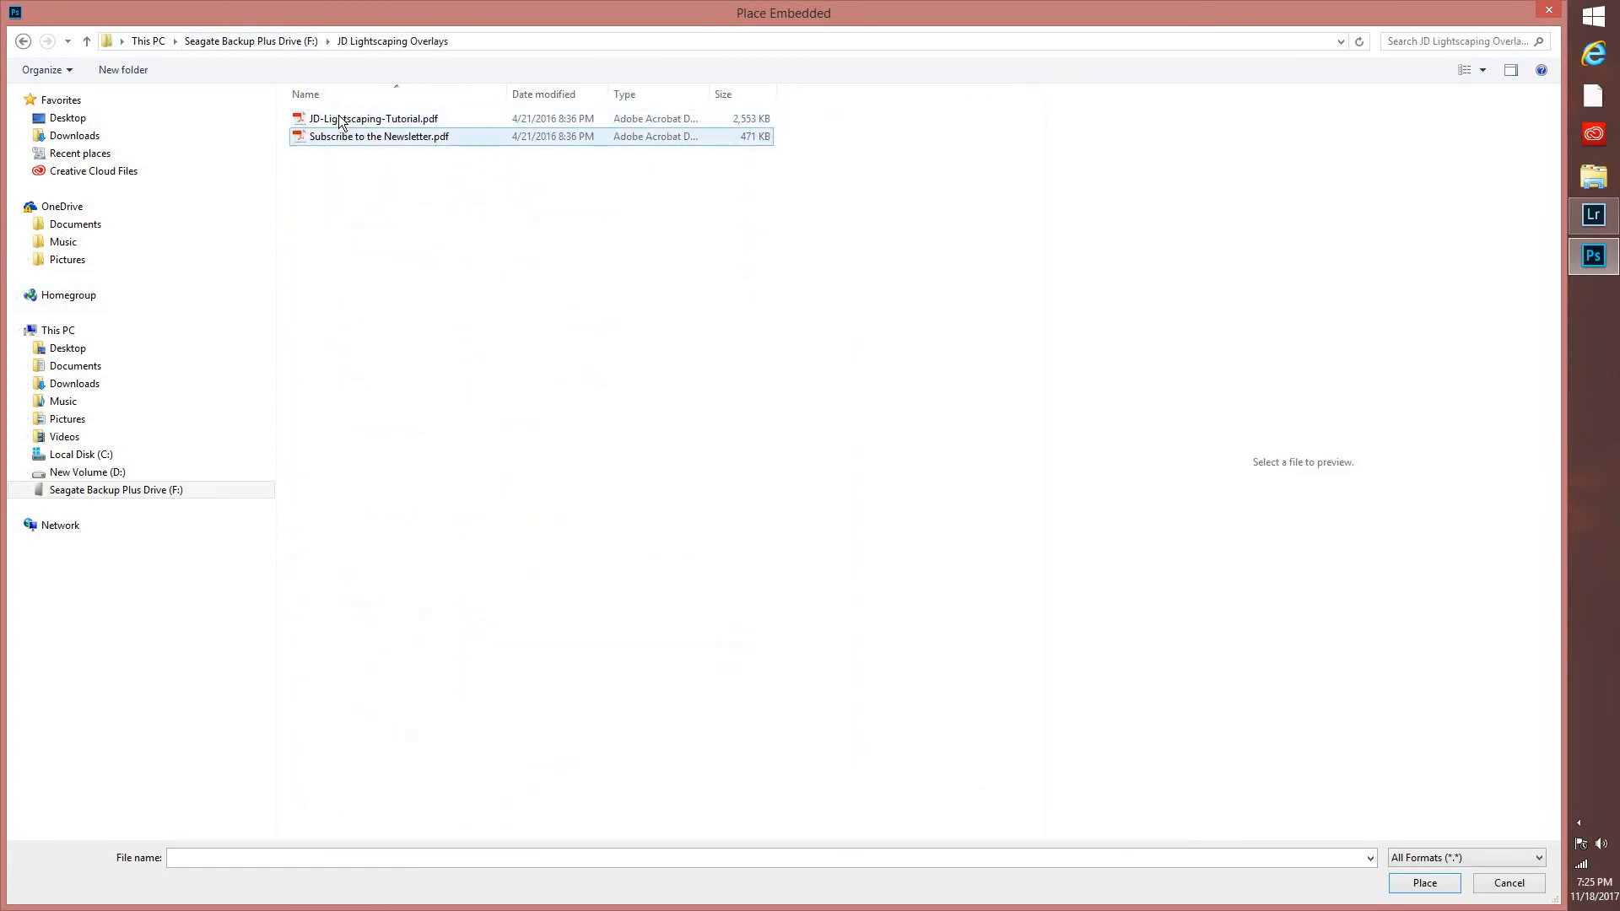
left_click(270, 42)
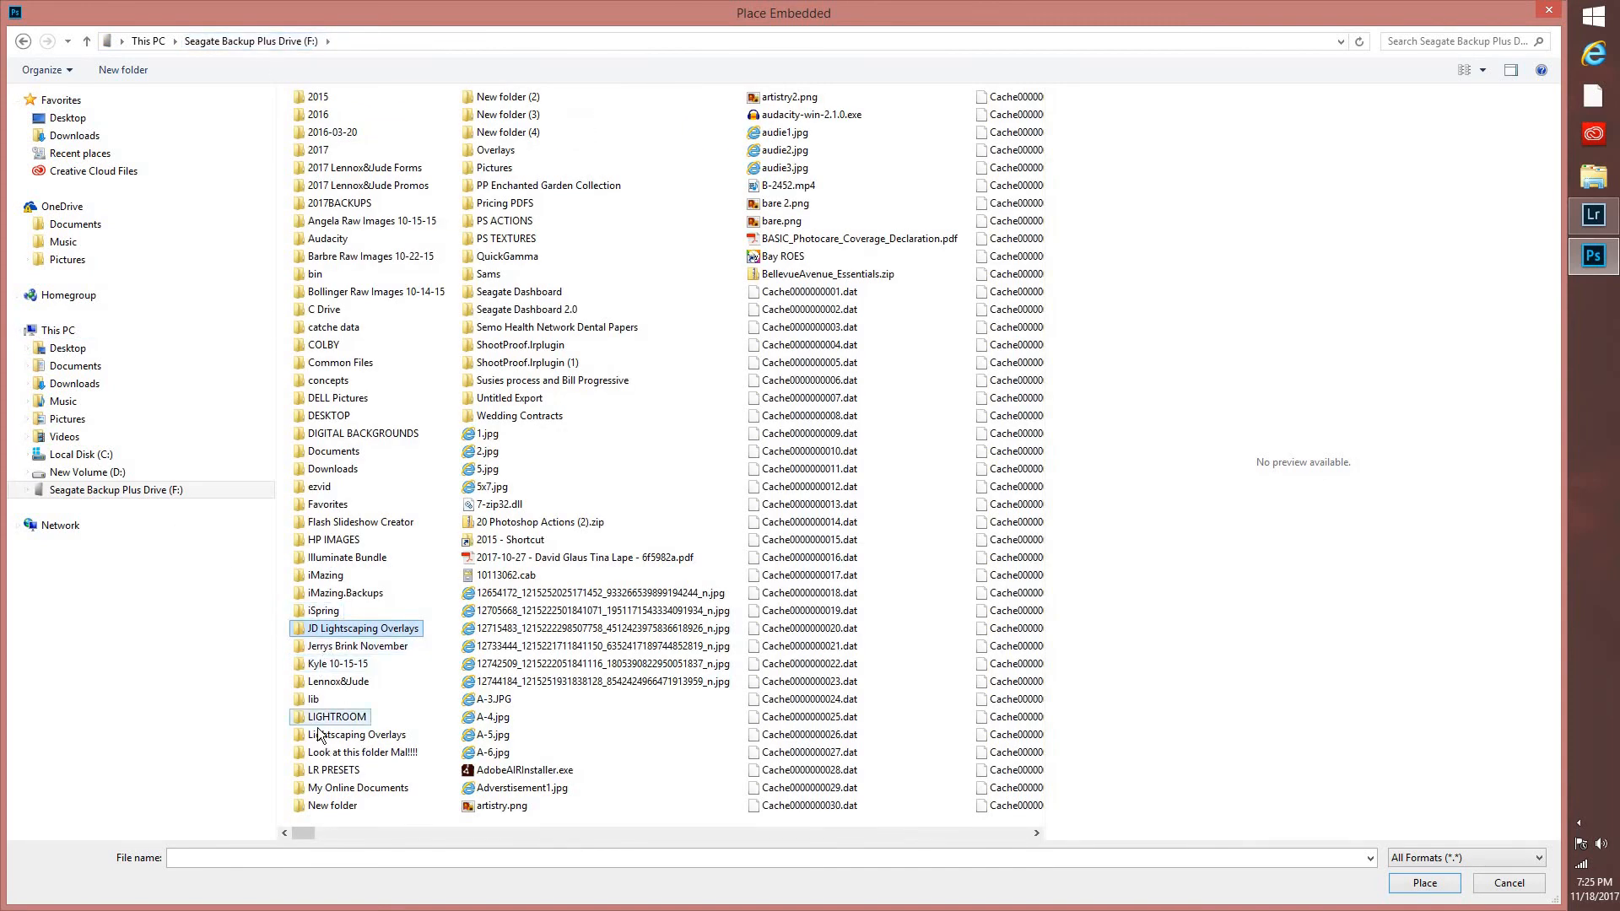
double_click(313, 736)
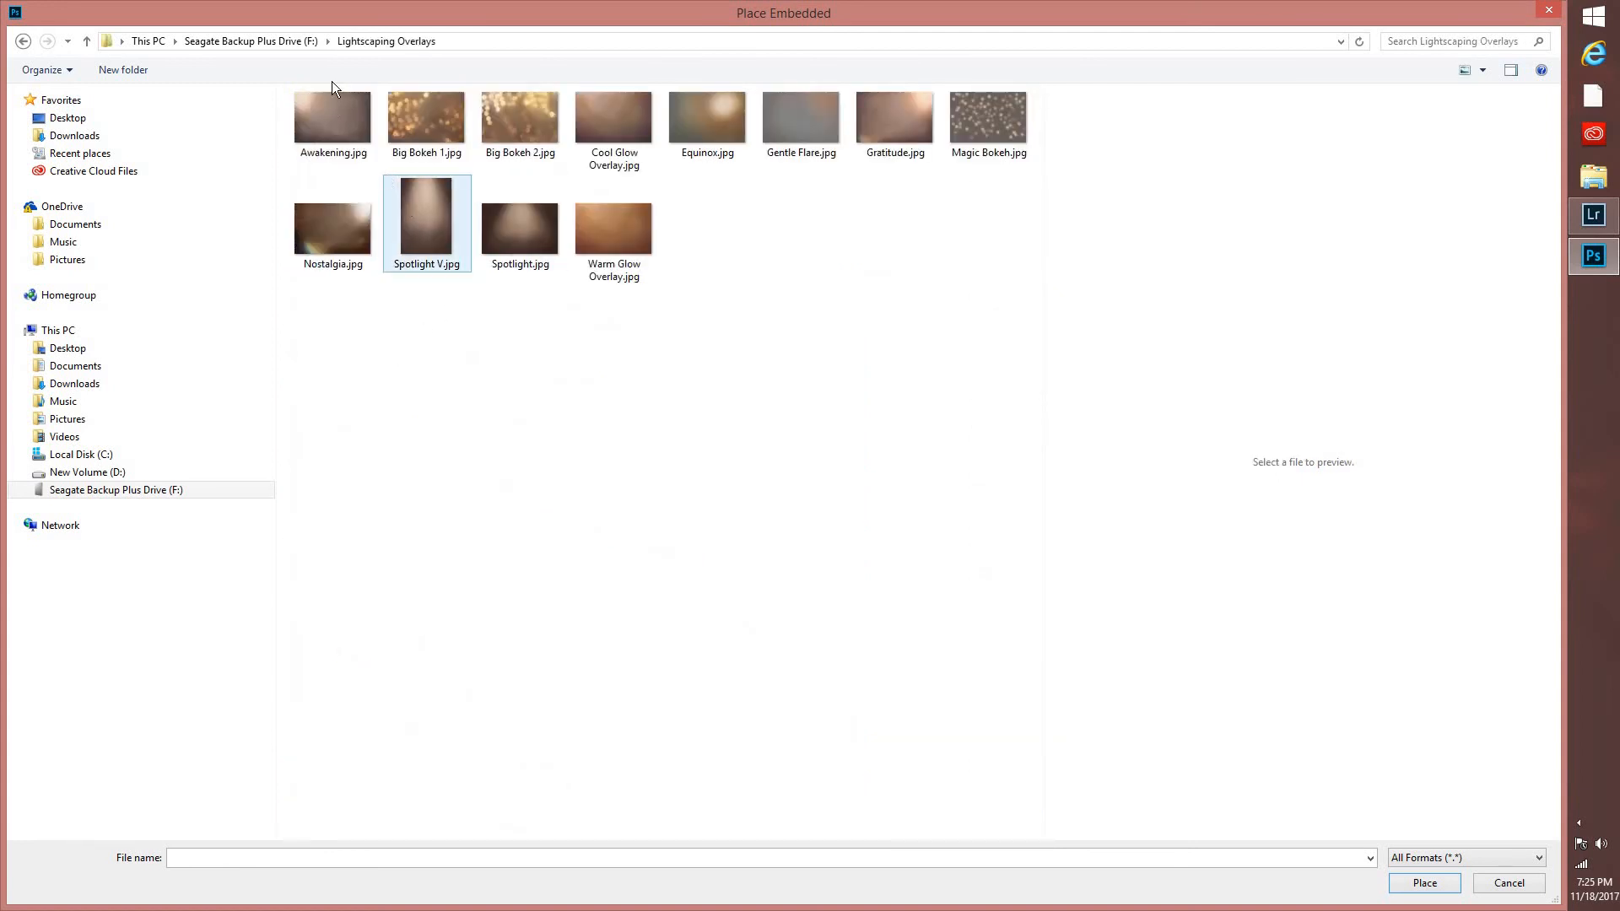
Preview the overlay images in the folder, including Awakening, the spotlights, Equinox, Gentle Flare, Gratitude, Magic Bokeh and Warm Glow Overlay.
left_click(319, 103)
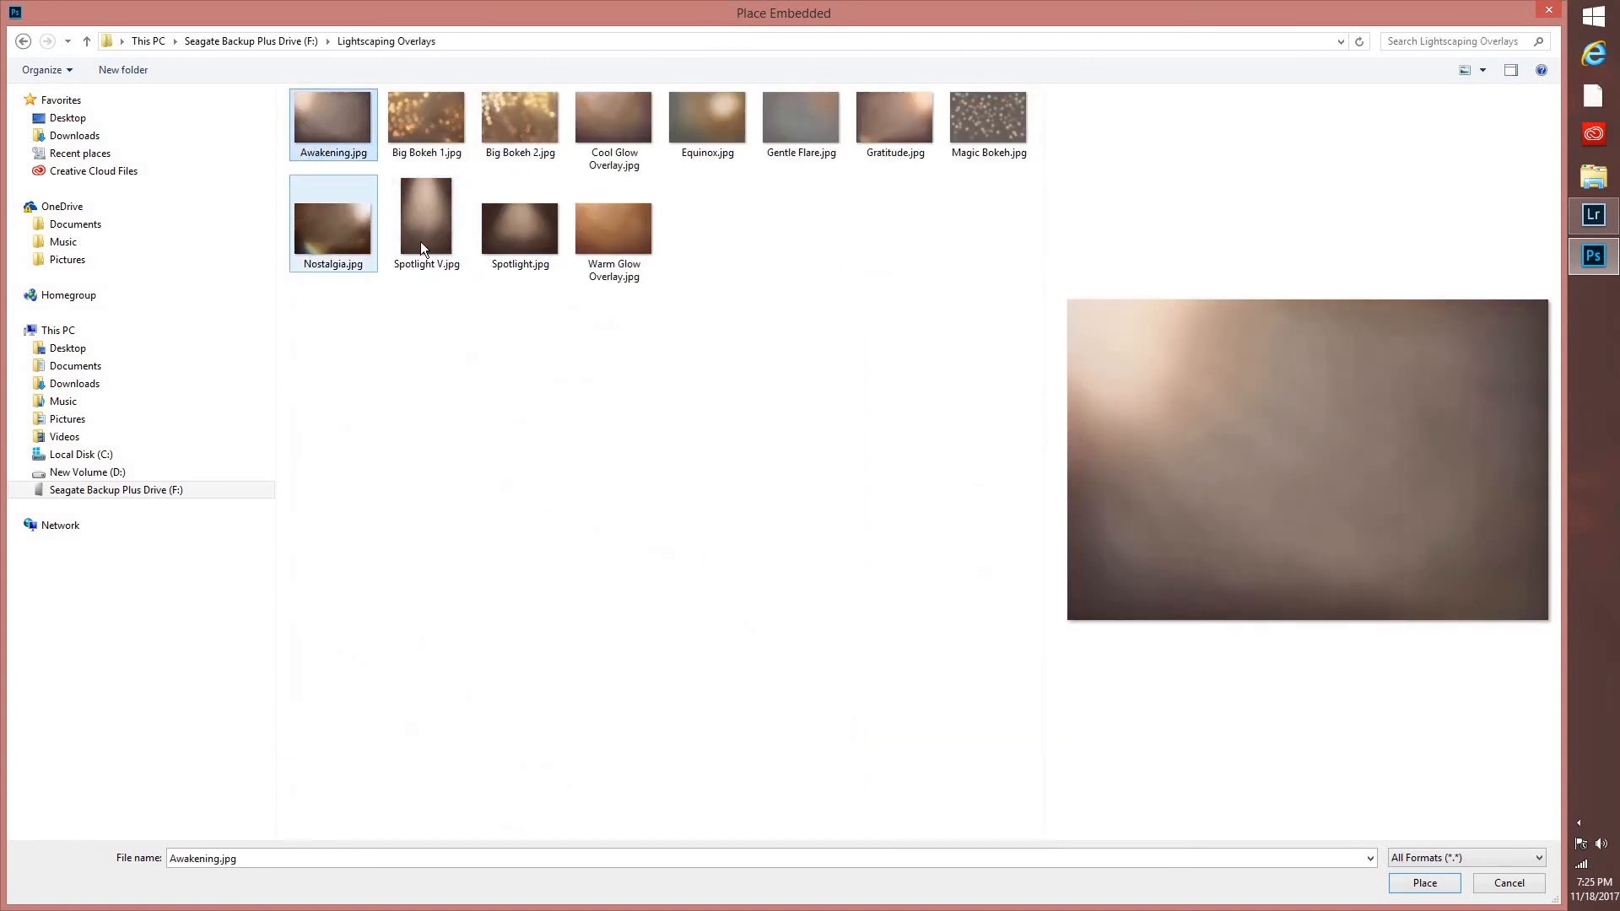
left_click(426, 223)
left_click(520, 227)
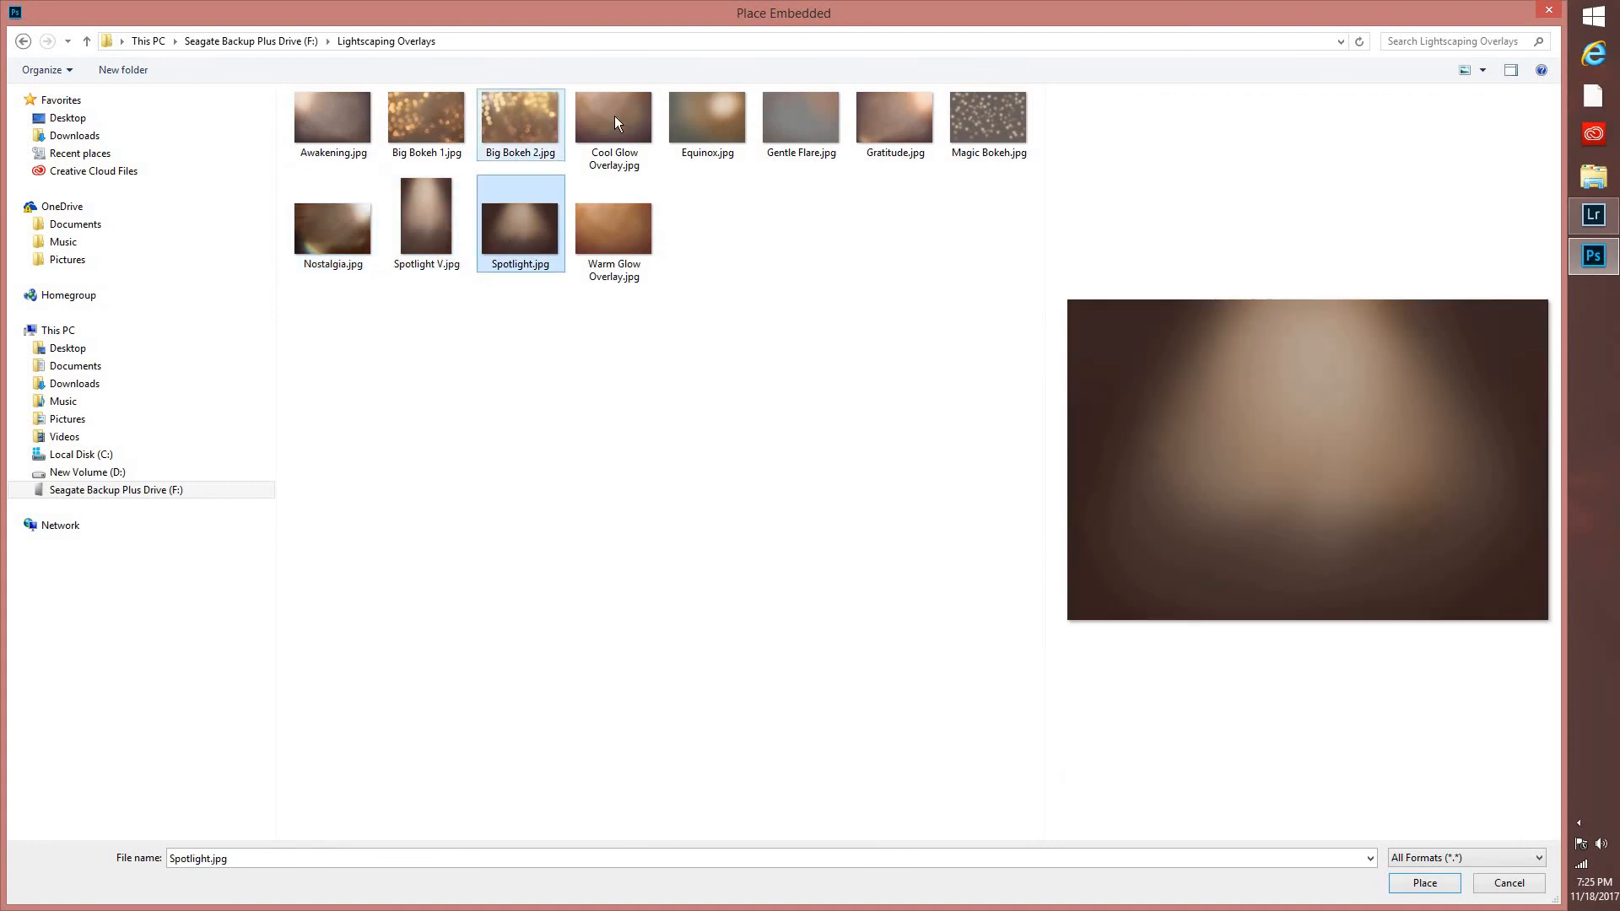
left_click(717, 114)
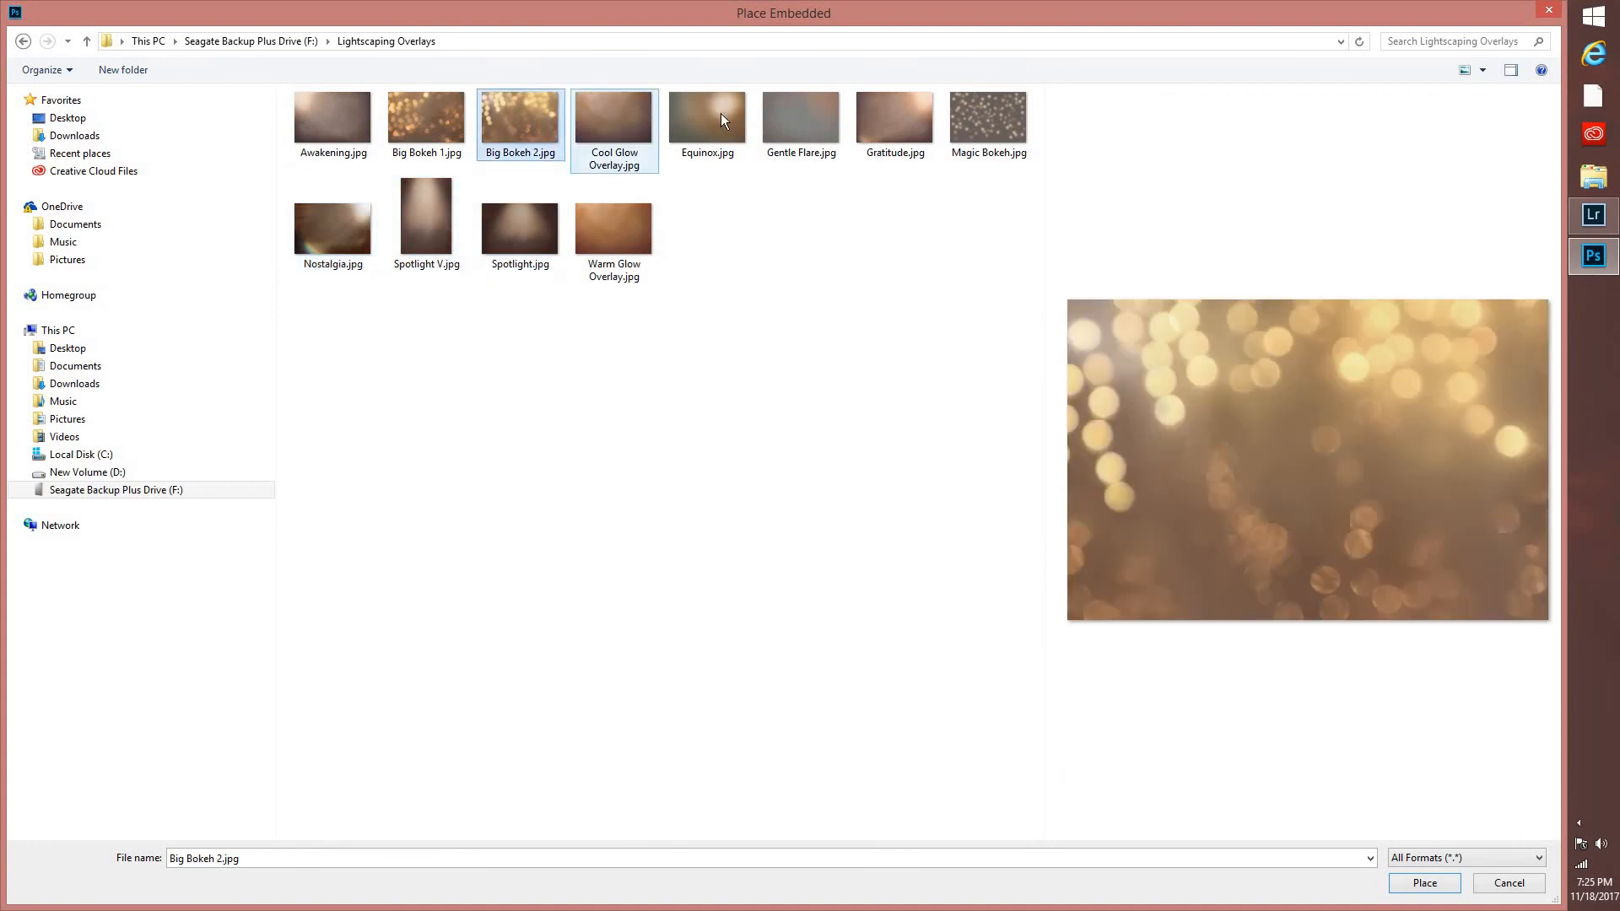
left_click(800, 133)
left_click(888, 133)
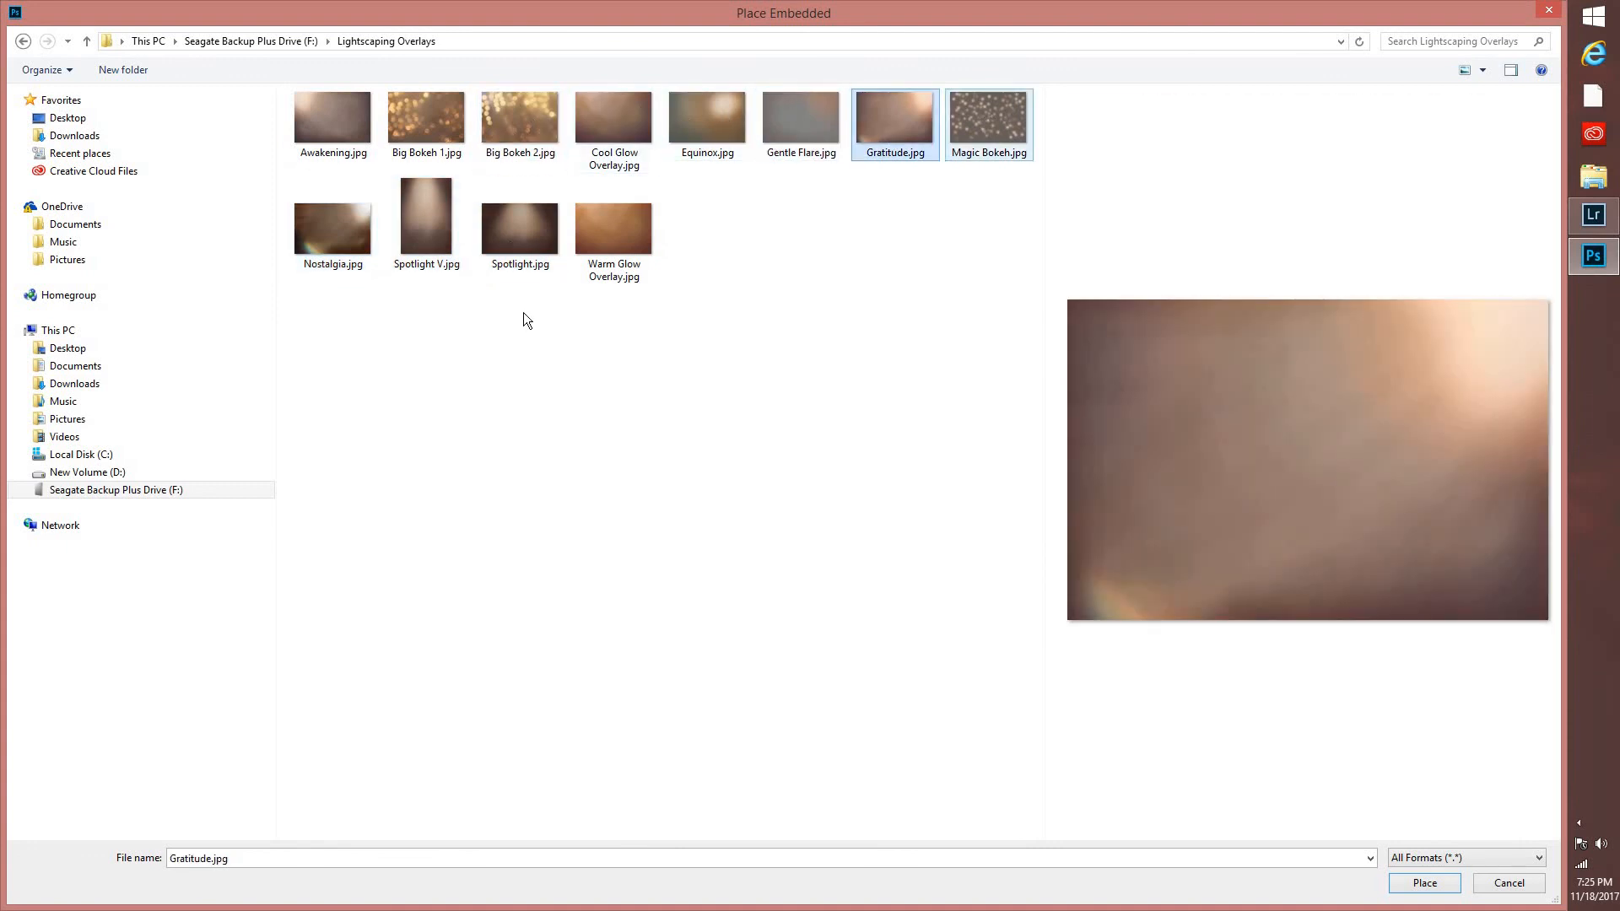
left_click(987, 118)
left_click(613, 228)
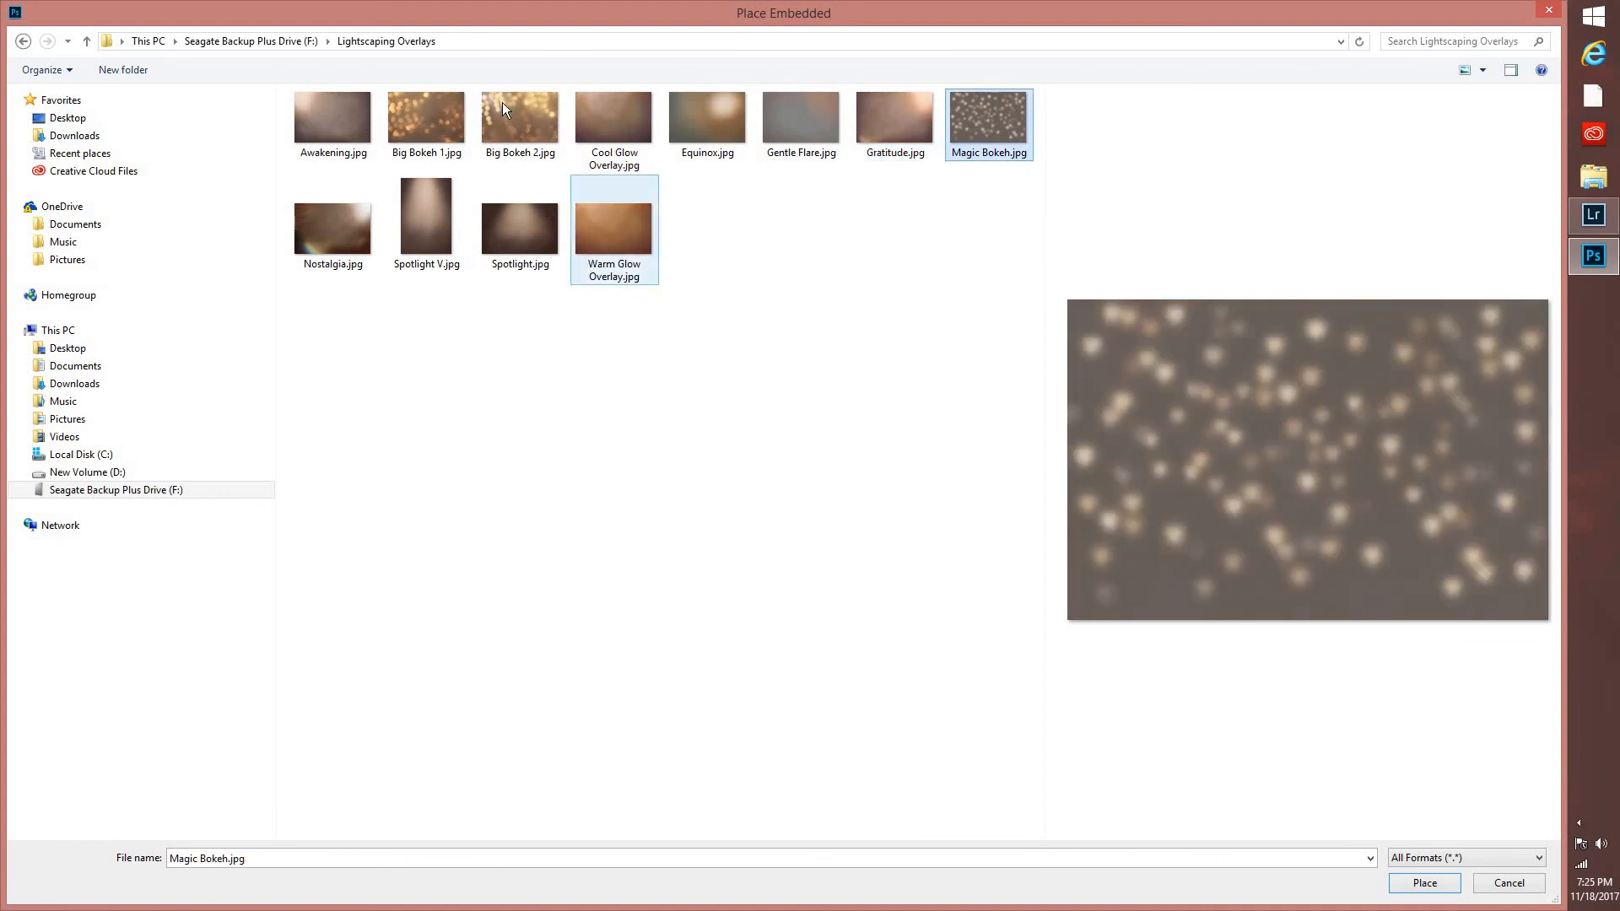
Place Spotlight.jpg into the portrait and stretch it vertically to cover the whole canvas.
left_click(498, 225)
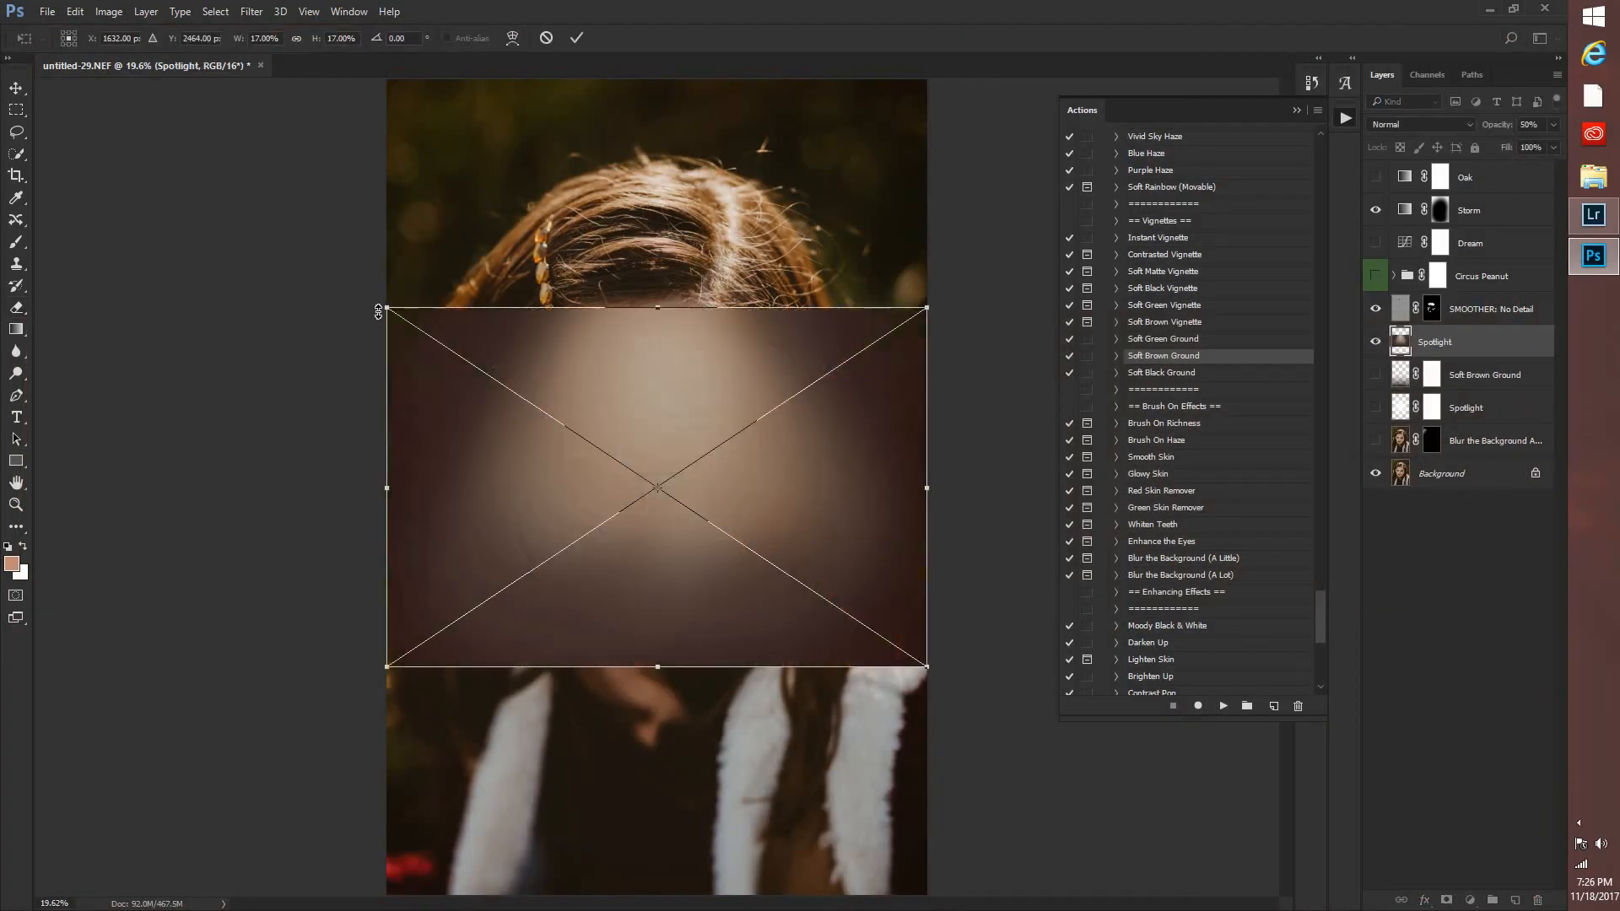
left_click_drag(396, 269, 386, 70)
left_click_drag(926, 666, 953, 908)
left_click(576, 39)
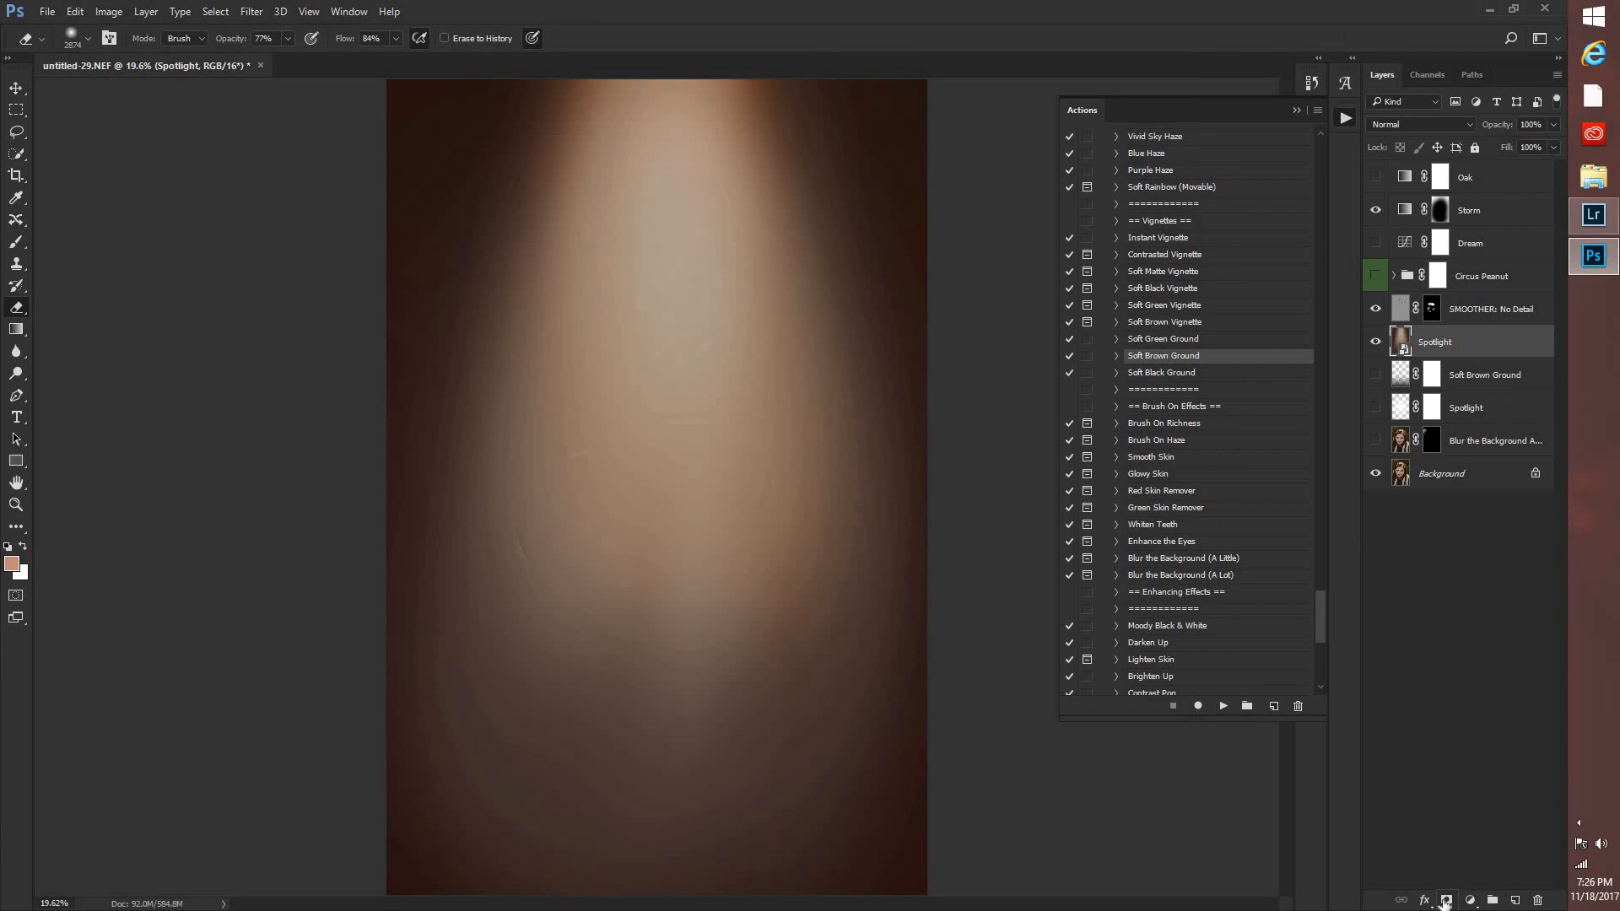
Add a layer mask to the placed Spotlight layer and set its blend mode to Overlay.
left_click(1445, 900)
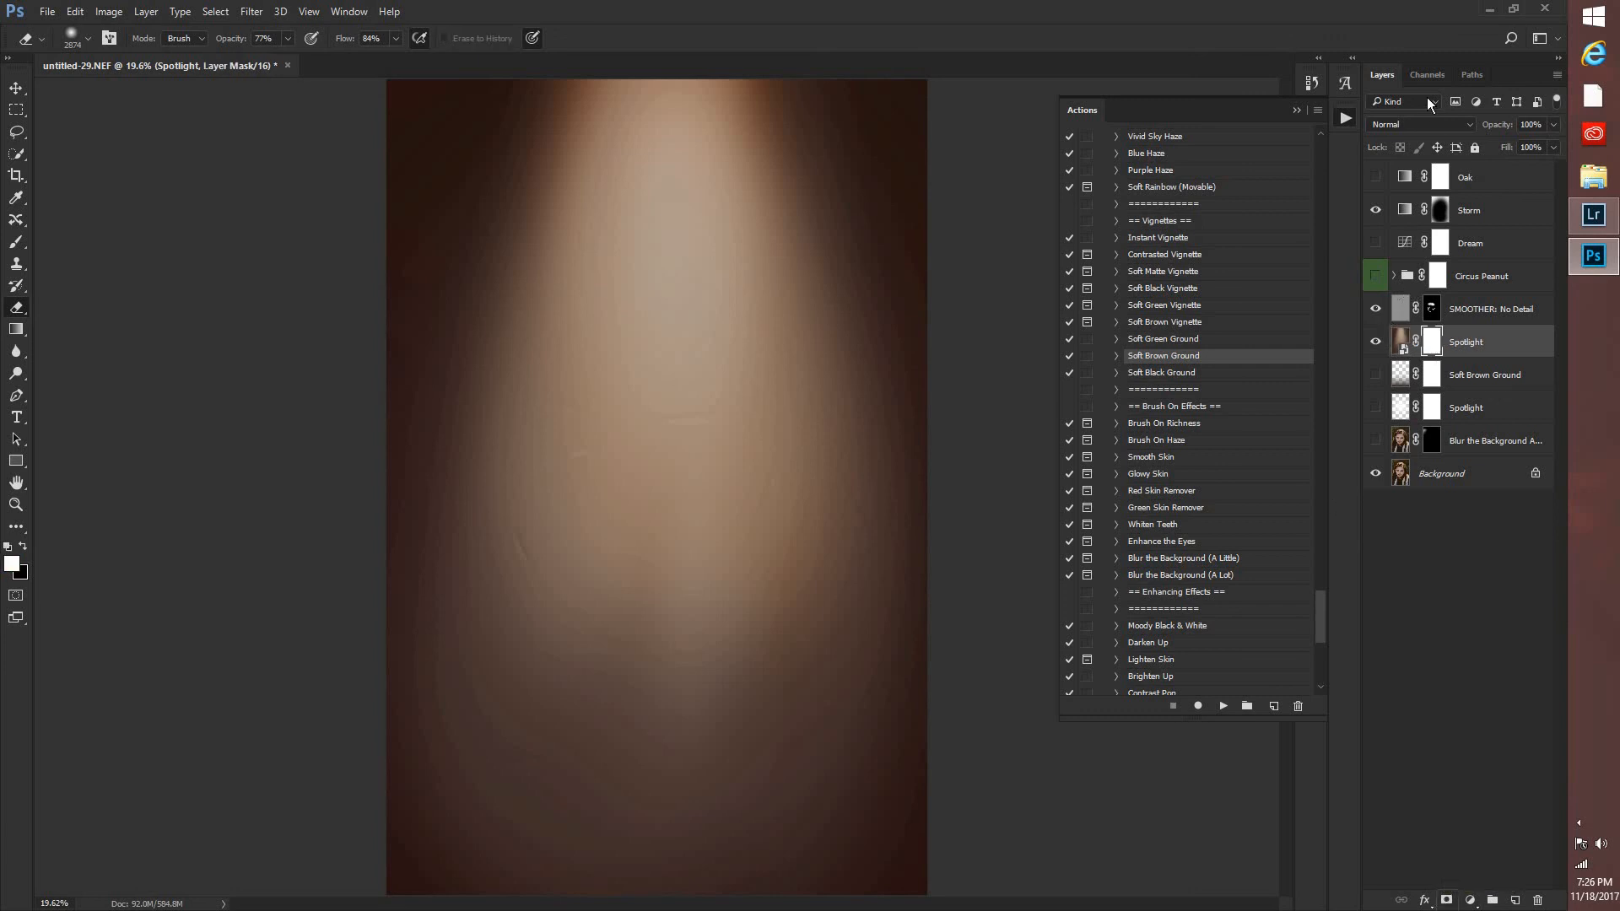
left_click(1384, 126)
left_click(1417, 289)
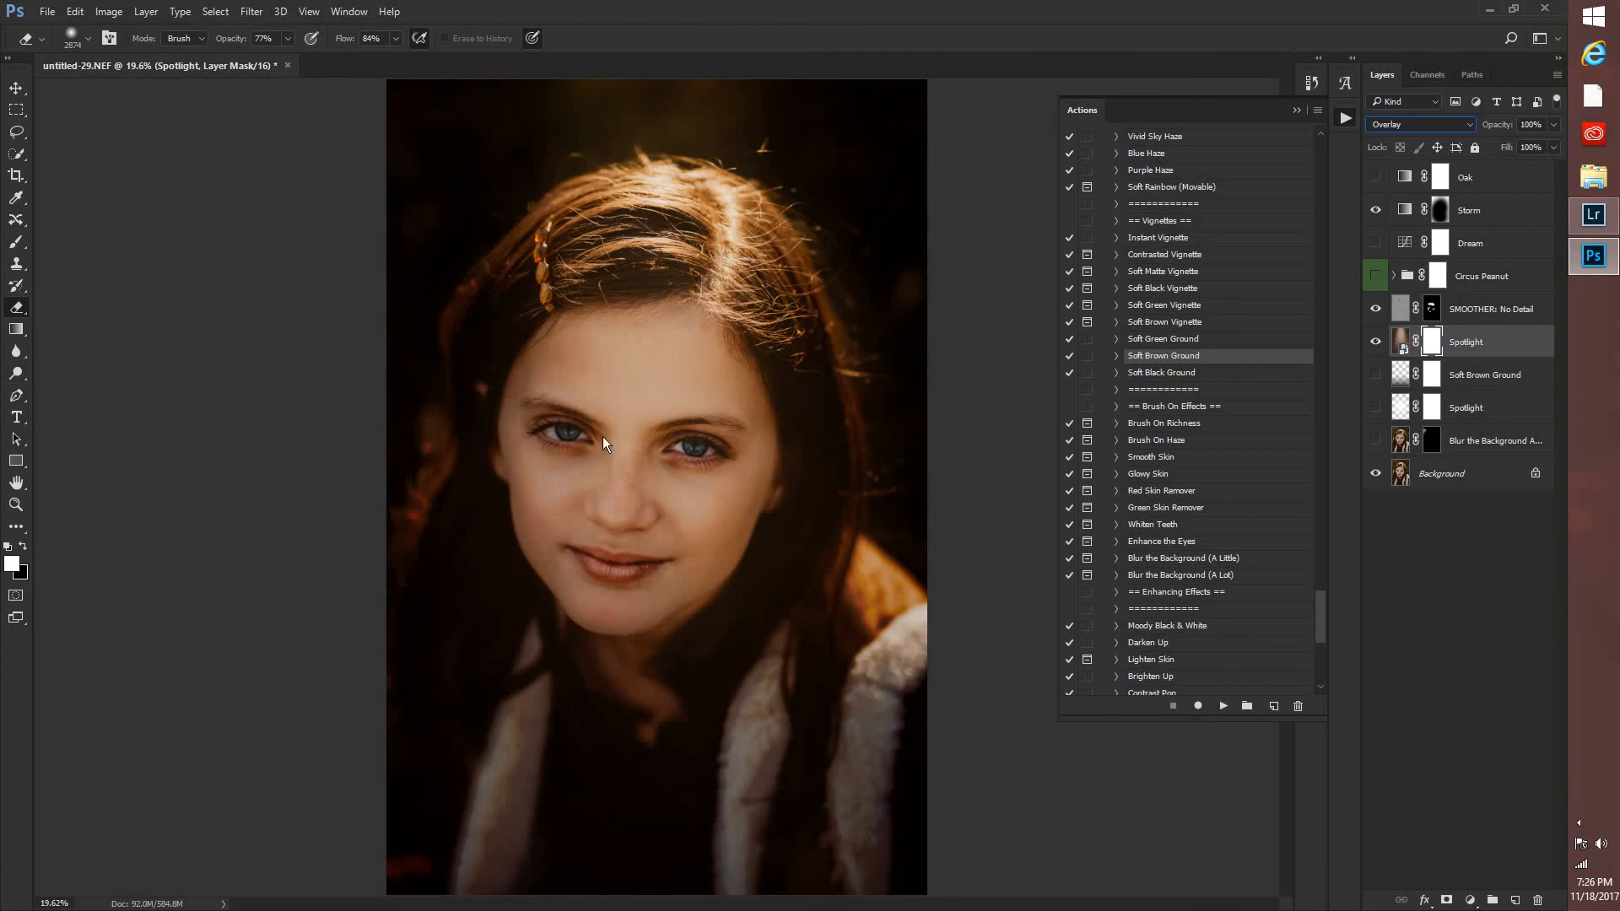
Erase the overlay in the mask over the face with the 2874 px eraser, and over the hair and clothing with a soft 417 px eraser.
left_click(603, 455)
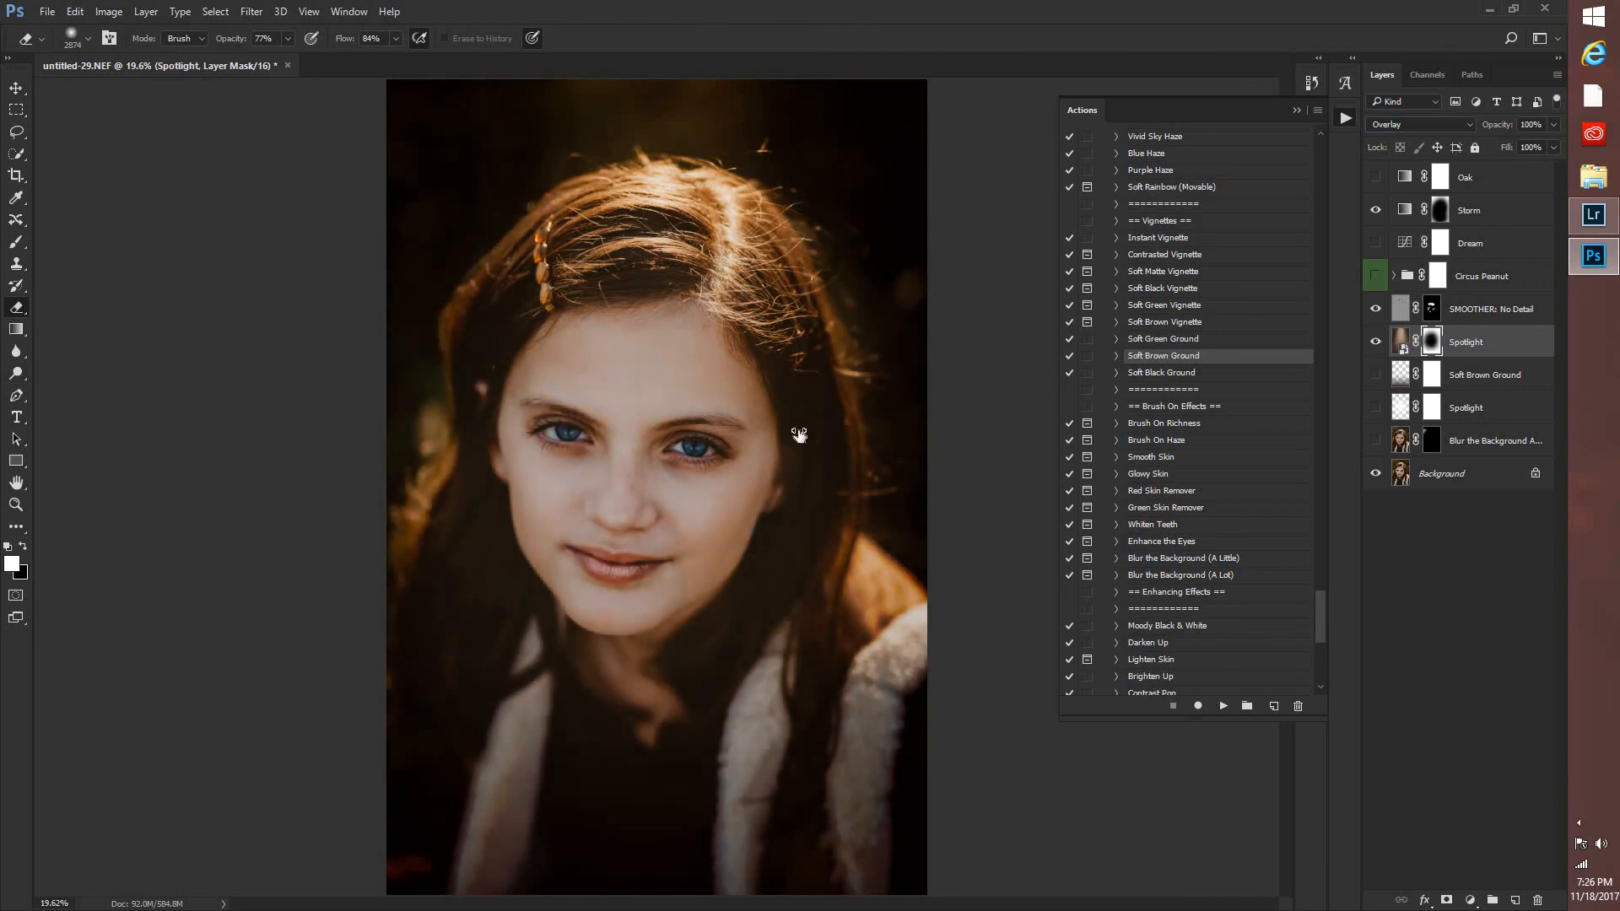
right_click(841, 412)
left_click_drag(835, 411, 831, 408)
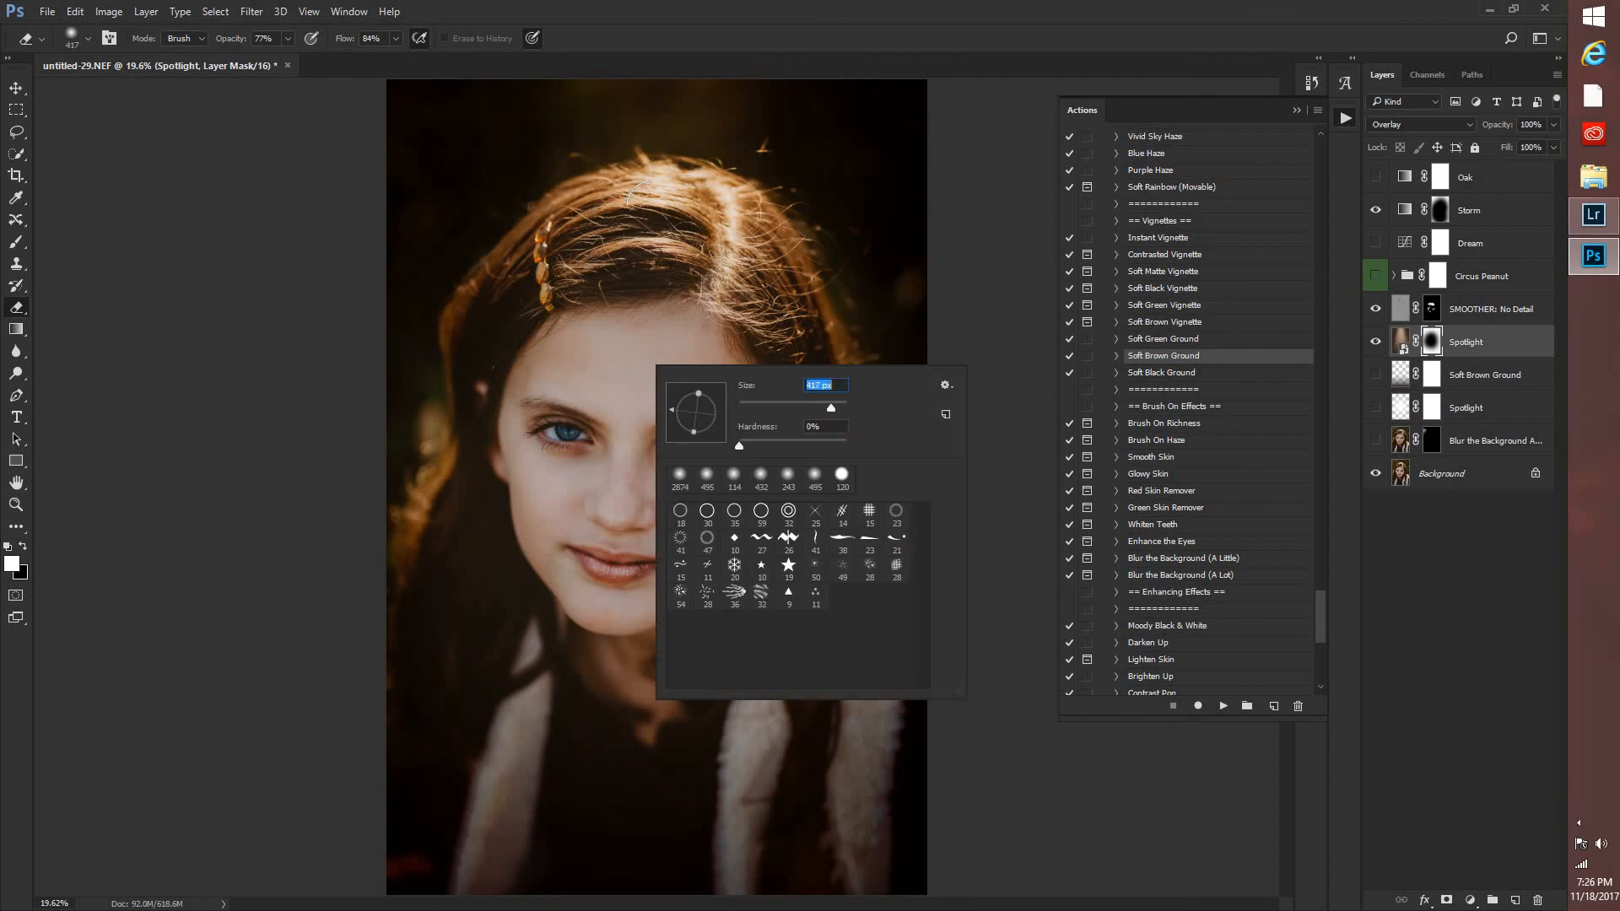
key("Return")
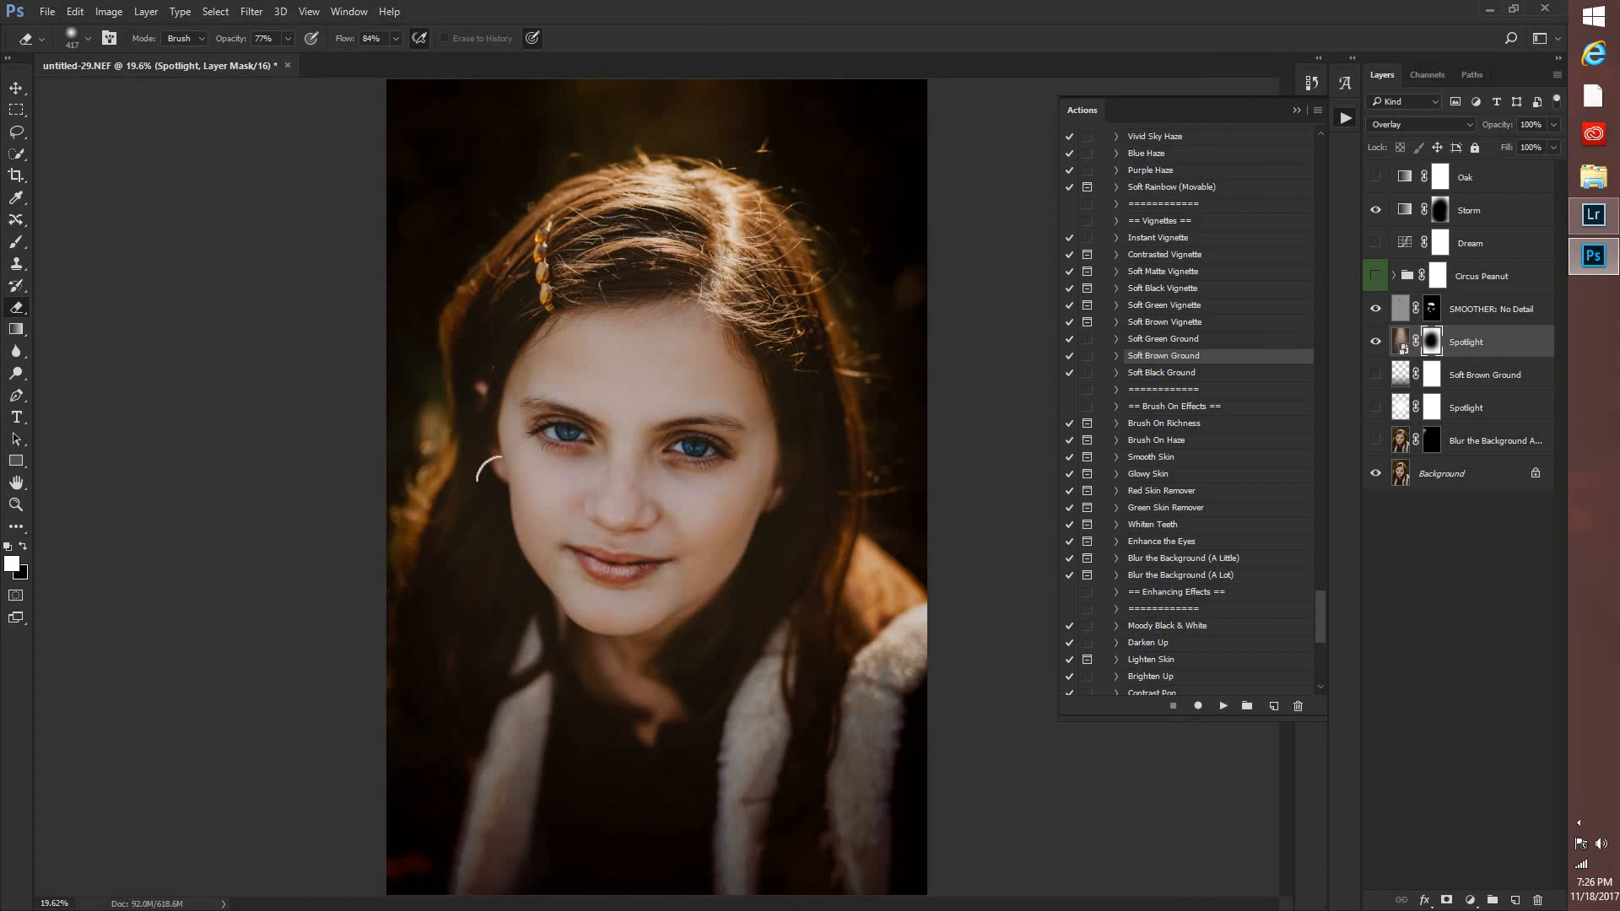
mouse_move(453, 482)
left_mouse_down()
mouse_move(467, 647)
mouse_move(435, 690)
mouse_move(539, 793)
mouse_move(493, 896)
mouse_move(514, 704)
mouse_move(570, 757)
left_mouse_up()
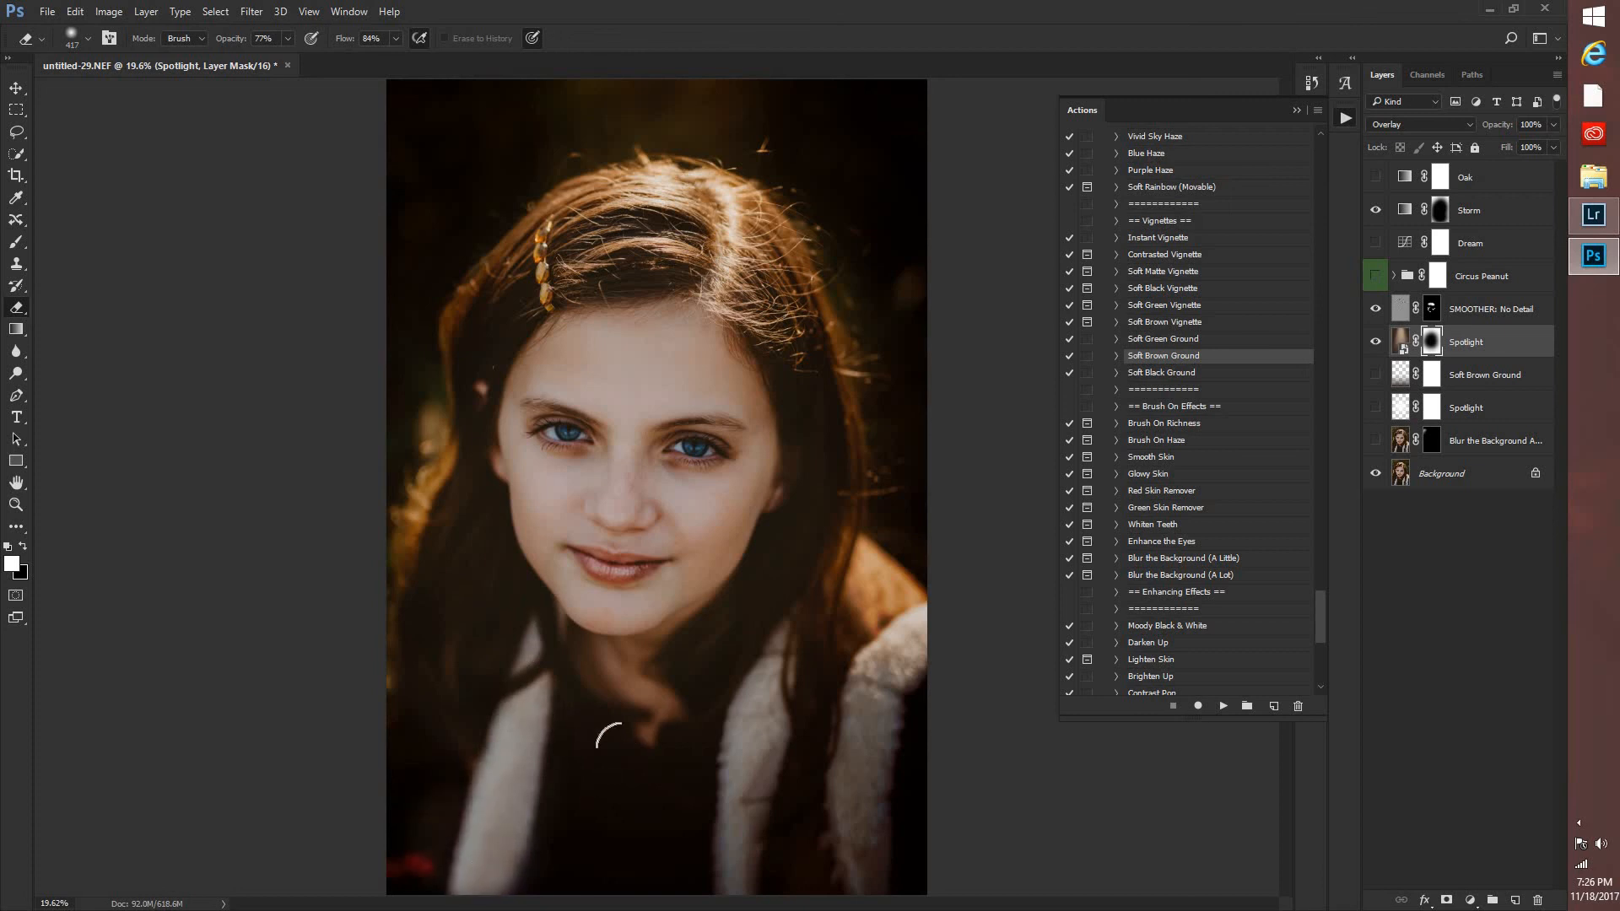
mouse_move(519, 878)
left_mouse_down()
mouse_move(525, 820)
mouse_move(712, 832)
mouse_move(698, 756)
mouse_move(788, 802)
mouse_move(869, 733)
mouse_move(831, 852)
mouse_move(886, 700)
mouse_move(894, 725)
left_mouse_up()
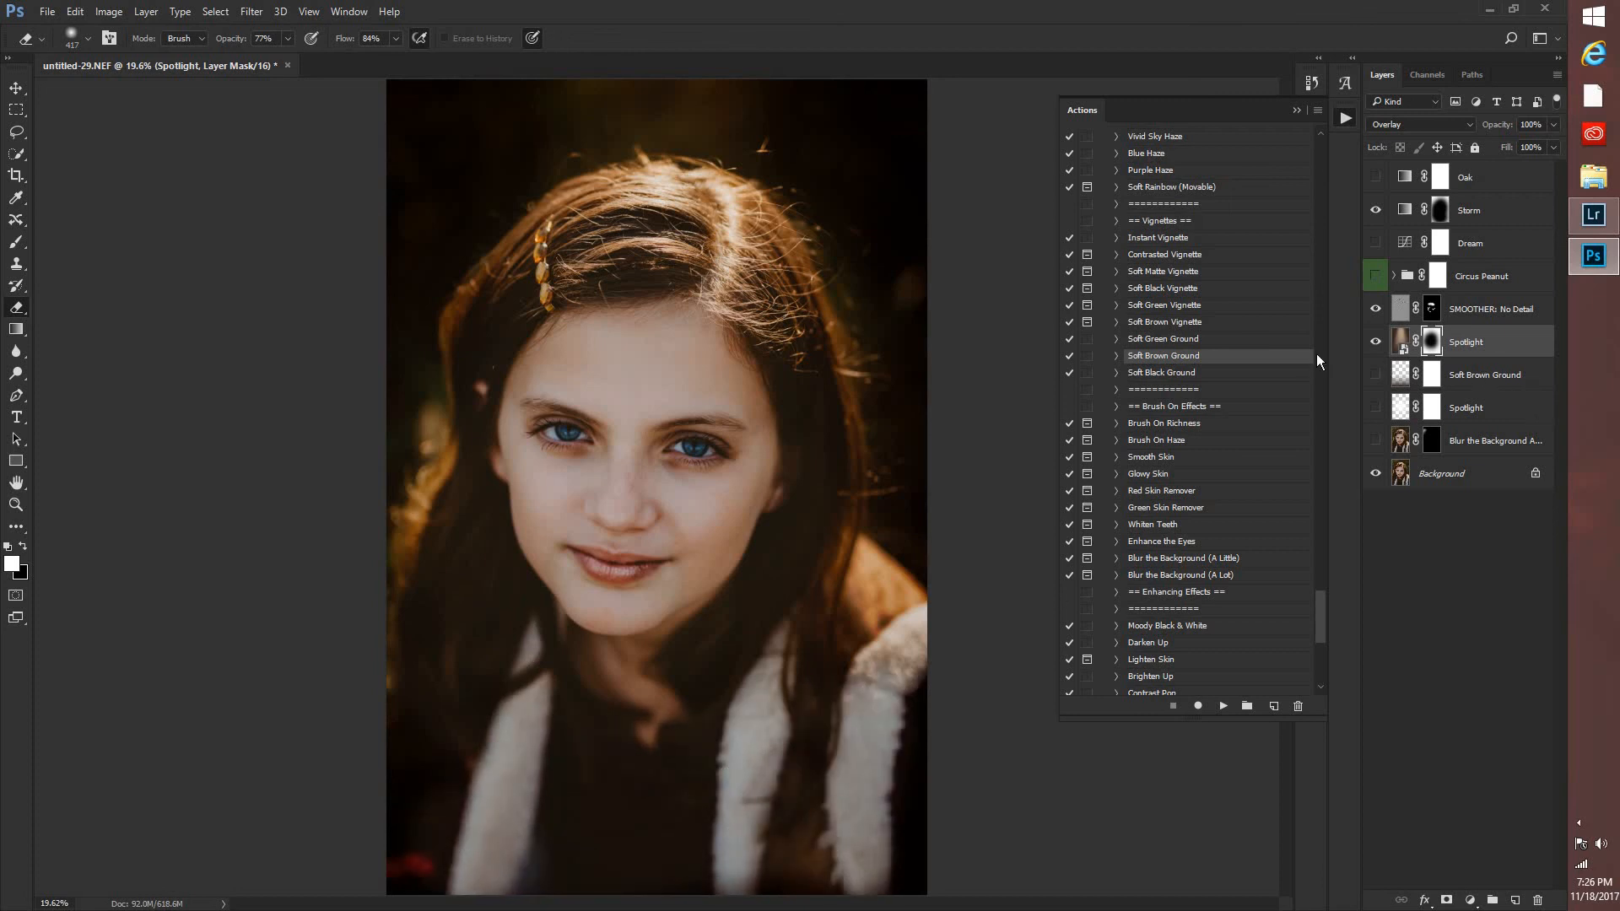
Compare the portrait with and without the placed Spotlight overlay, leave the overlay visible, and collapse the Actions panel.
left_click(1375, 343)
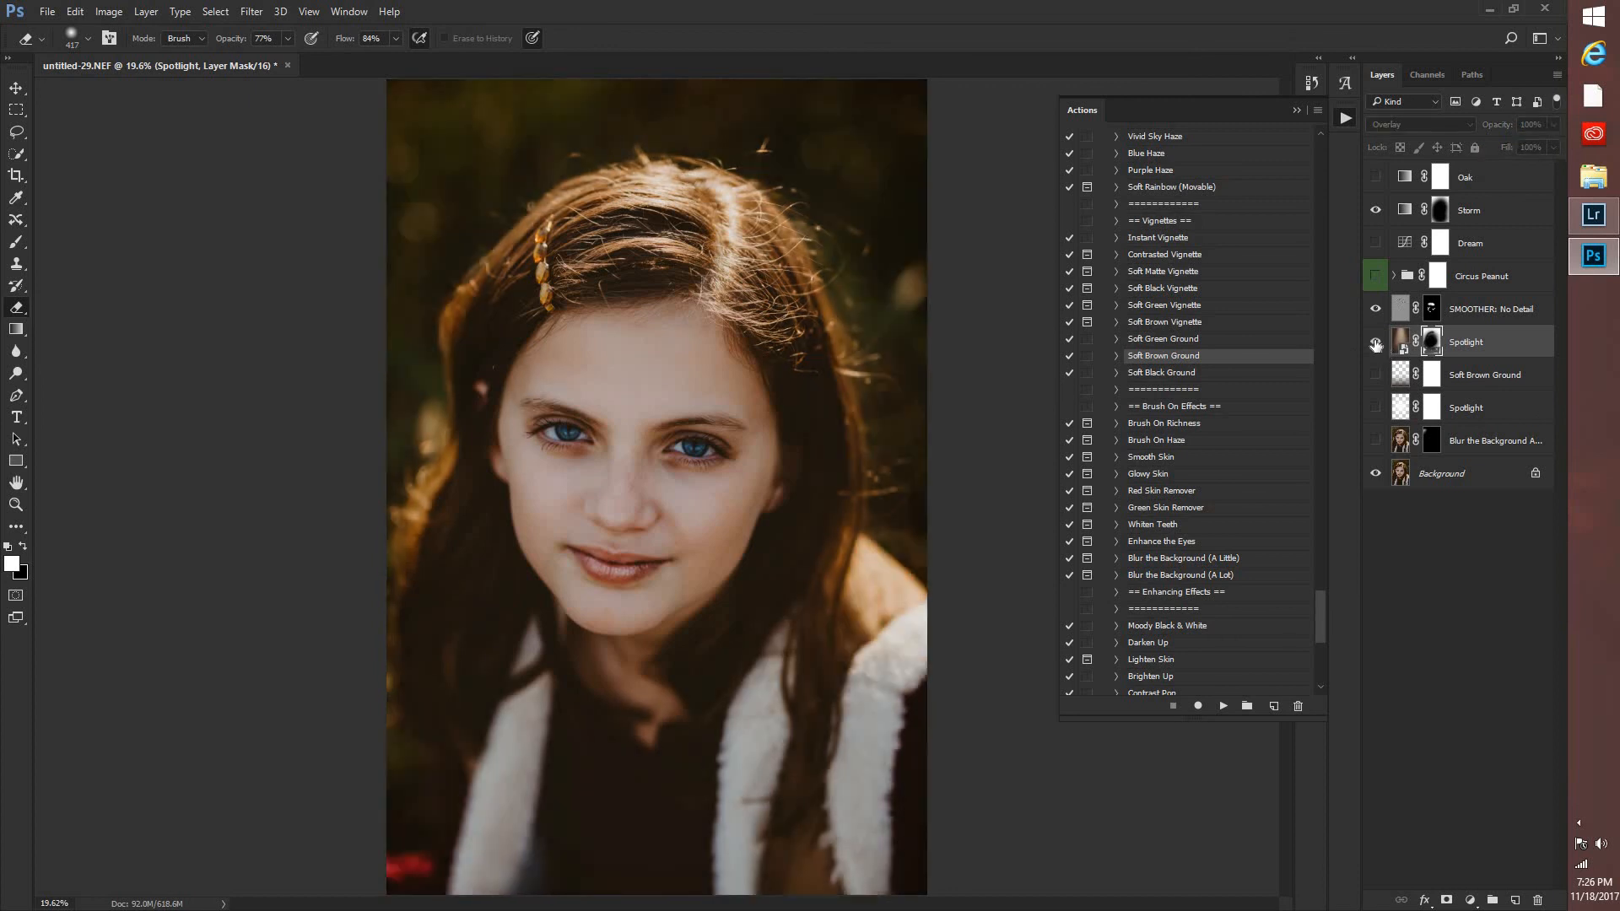
left_click(1375, 342)
left_click(1375, 346)
left_click(1374, 346)
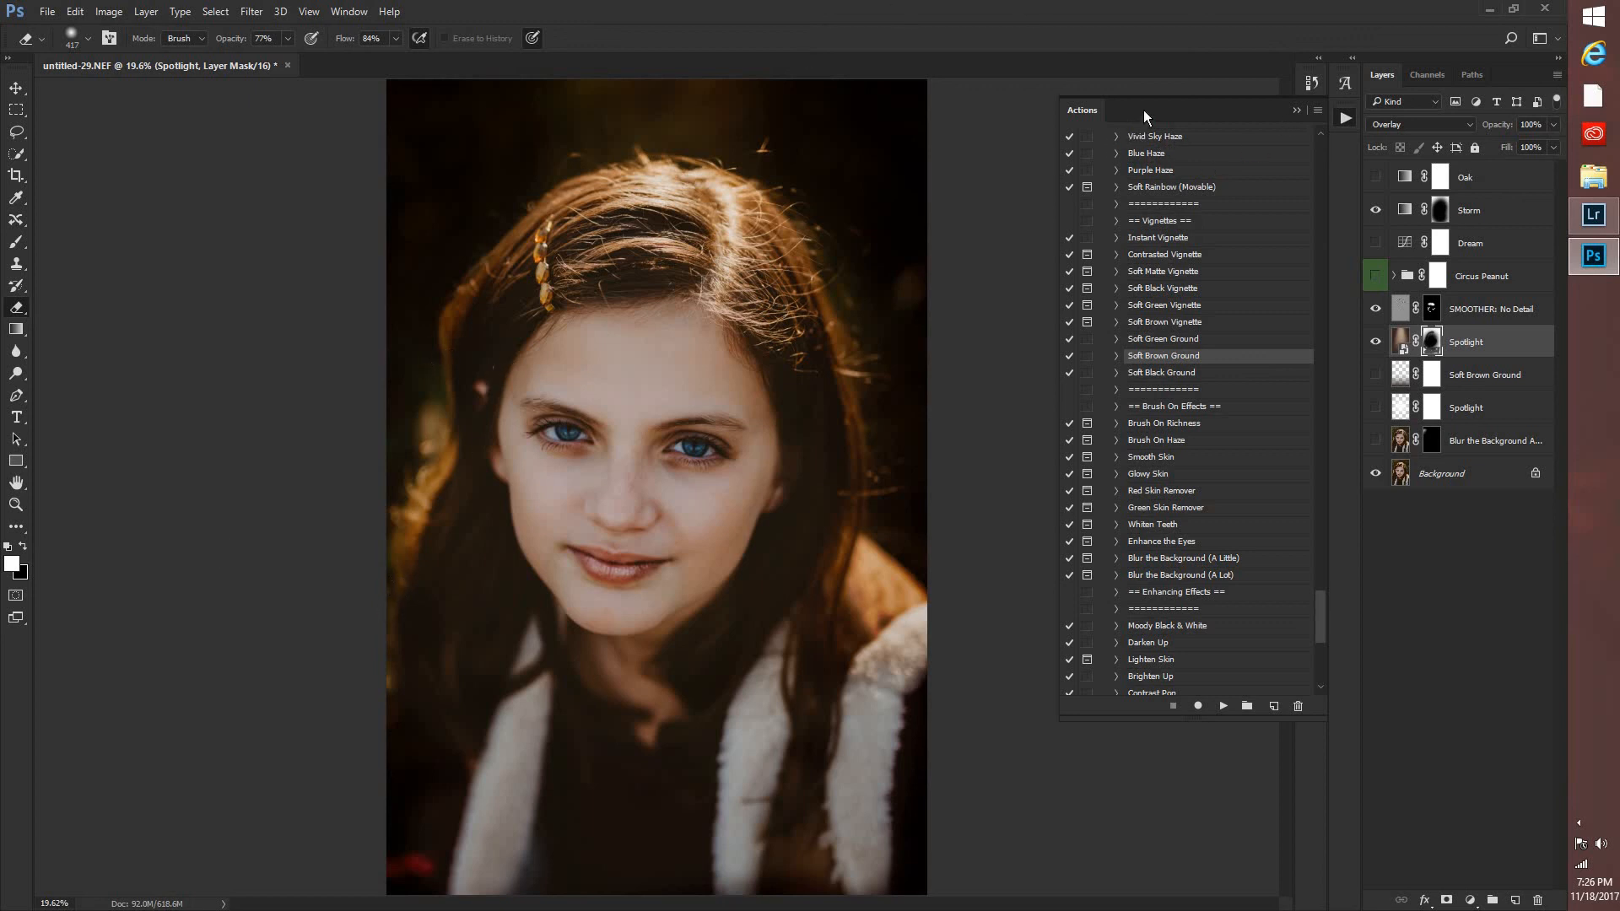
left_click(1297, 112)
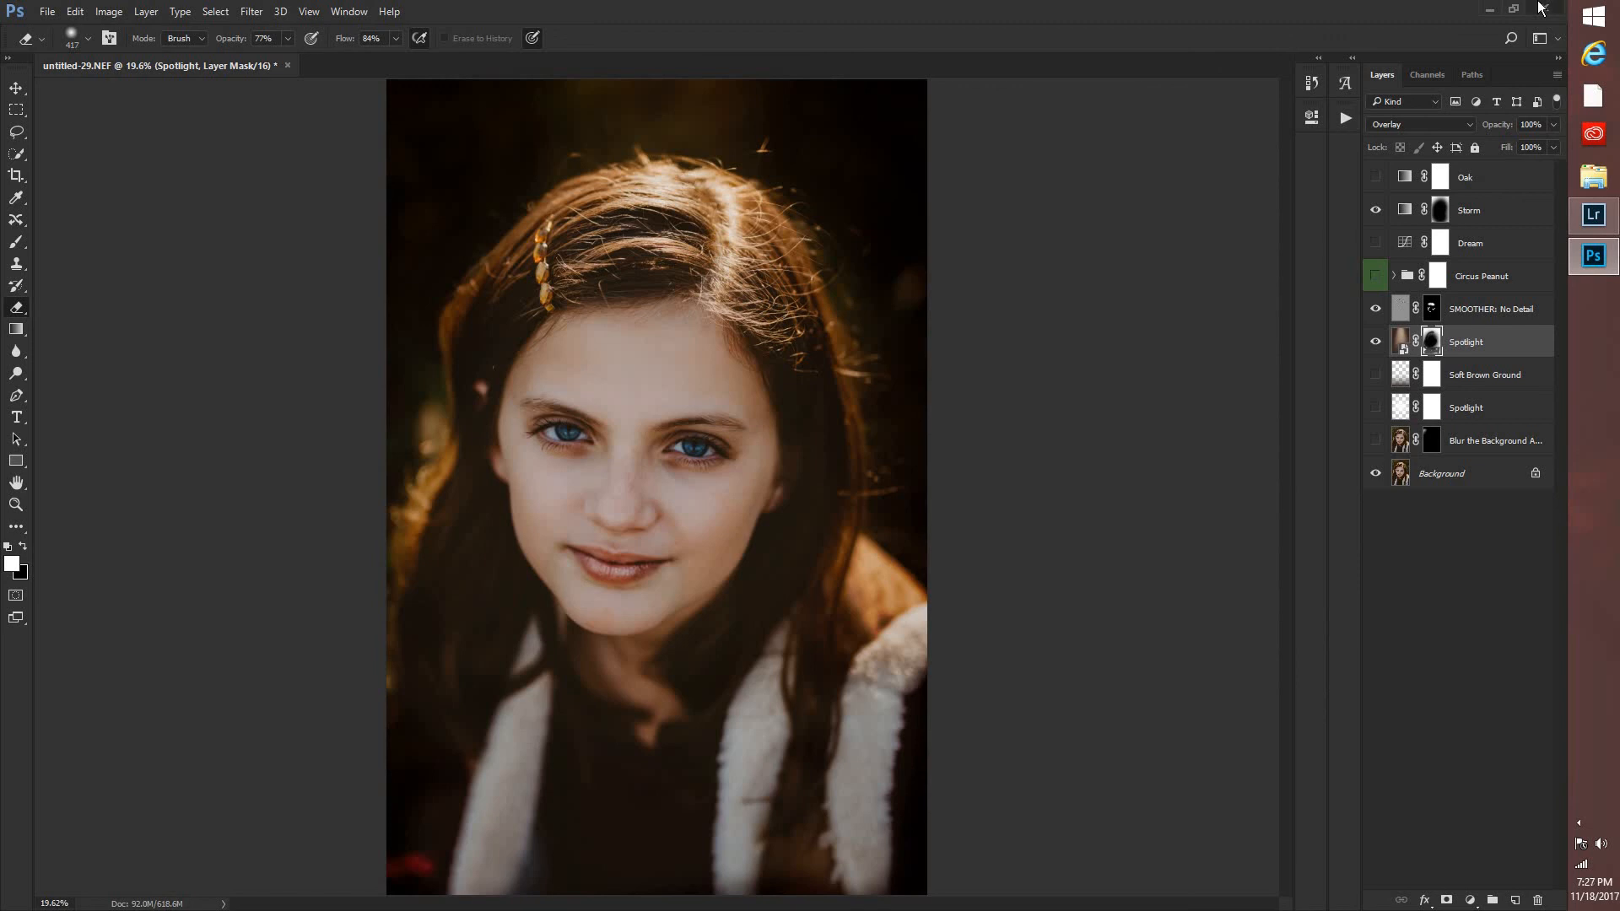
left_click(1545, 7)
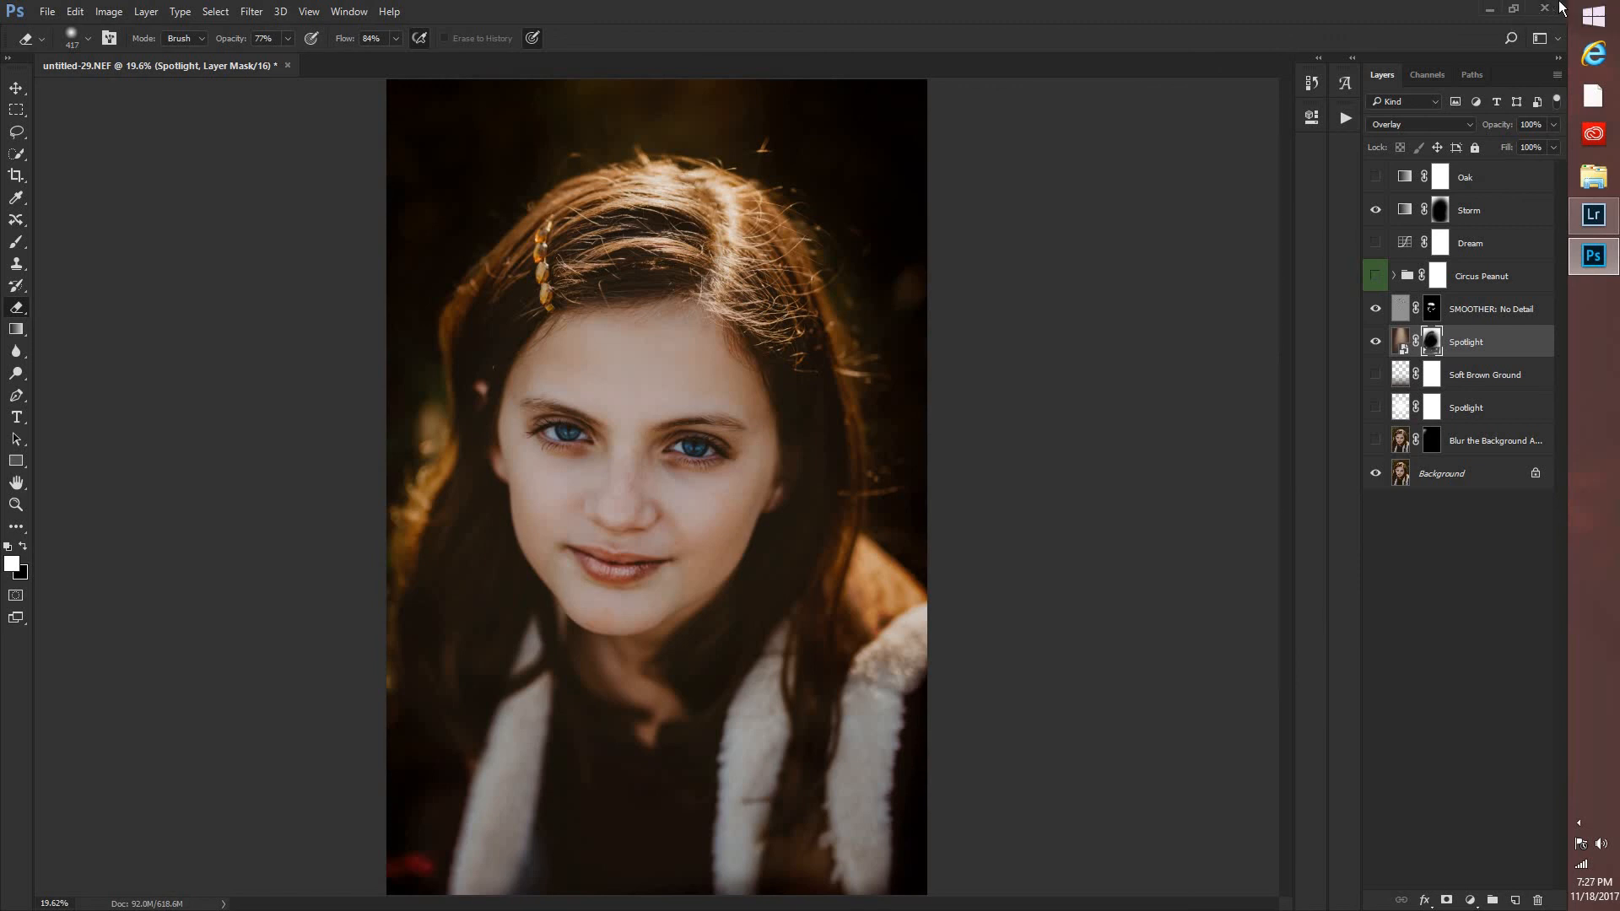